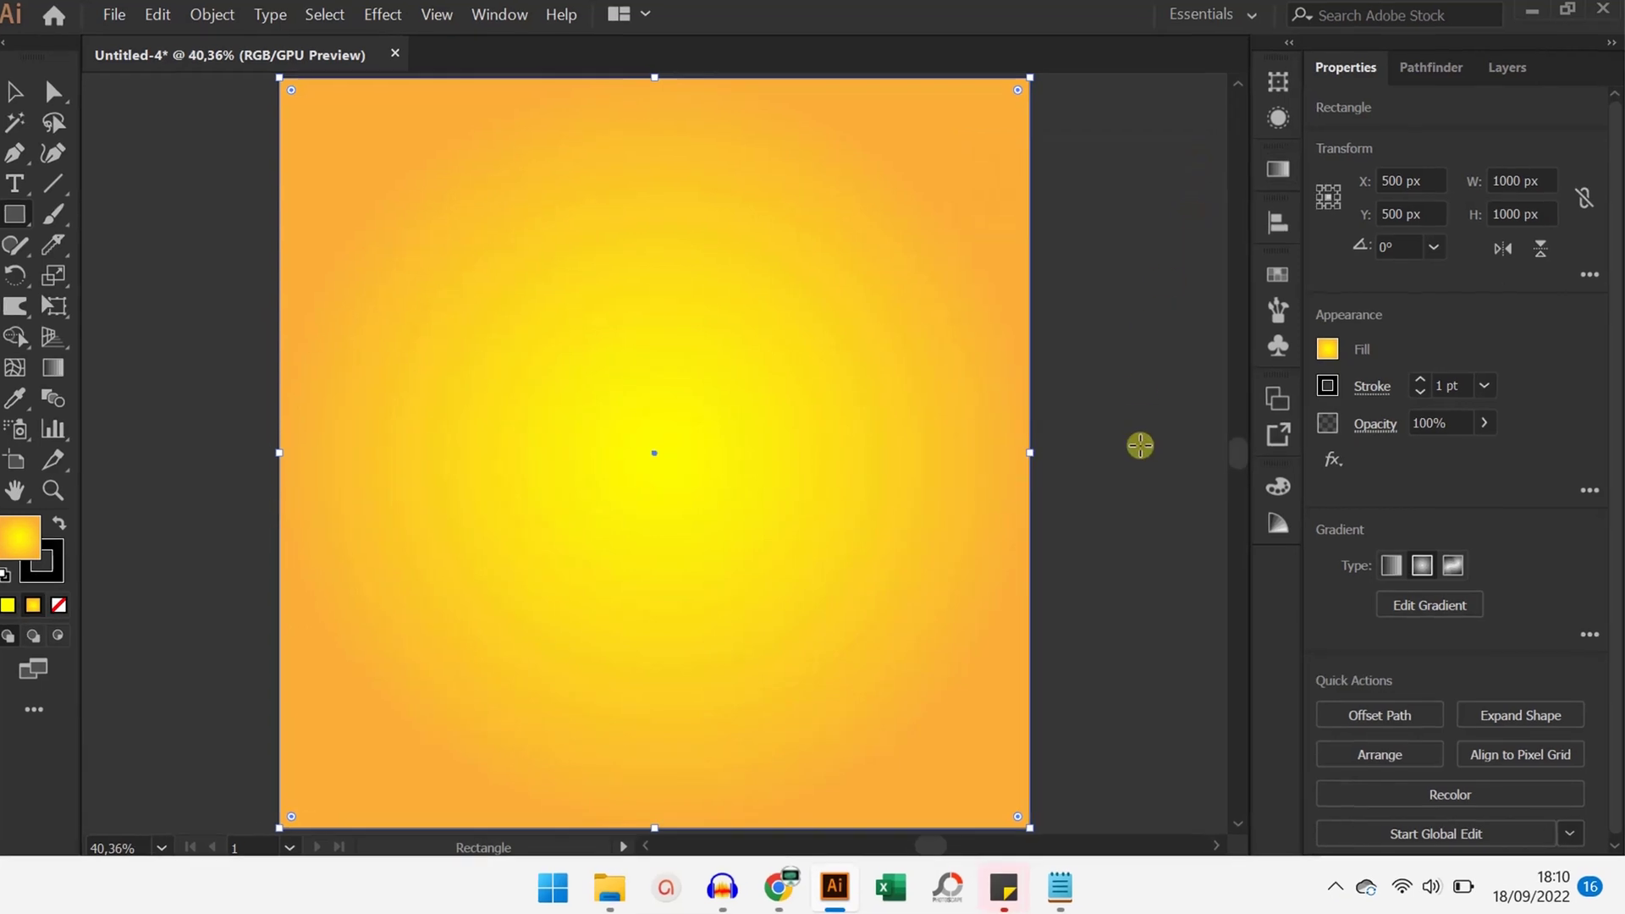
Step: Lock the gradient background layer and add a new layer above it
click(1508, 67)
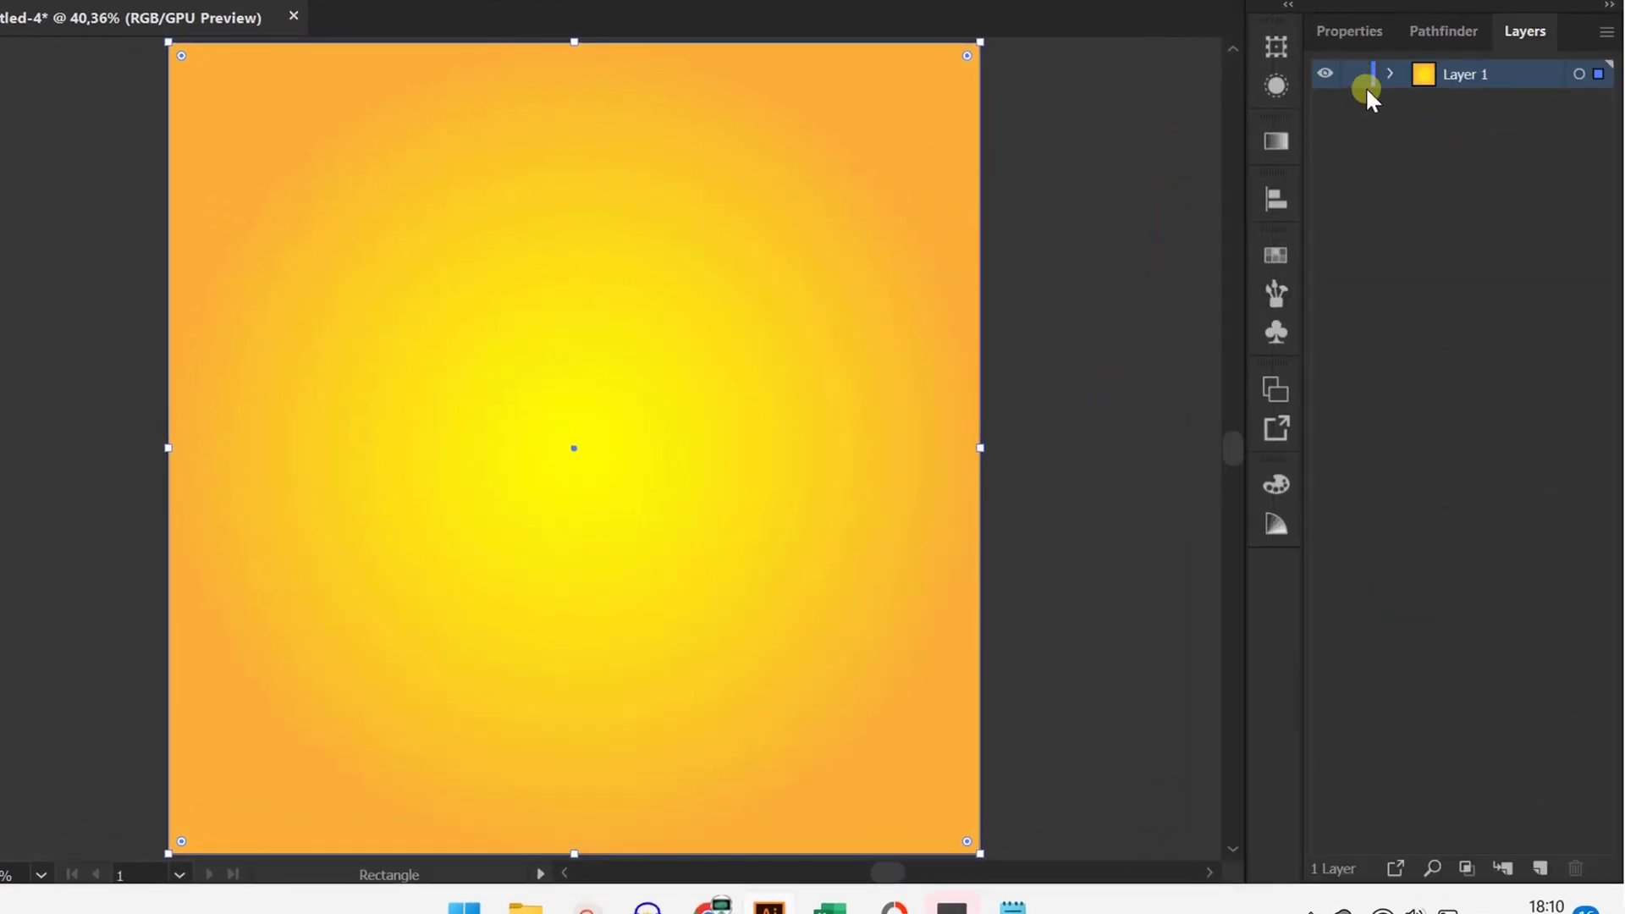
click(1359, 81)
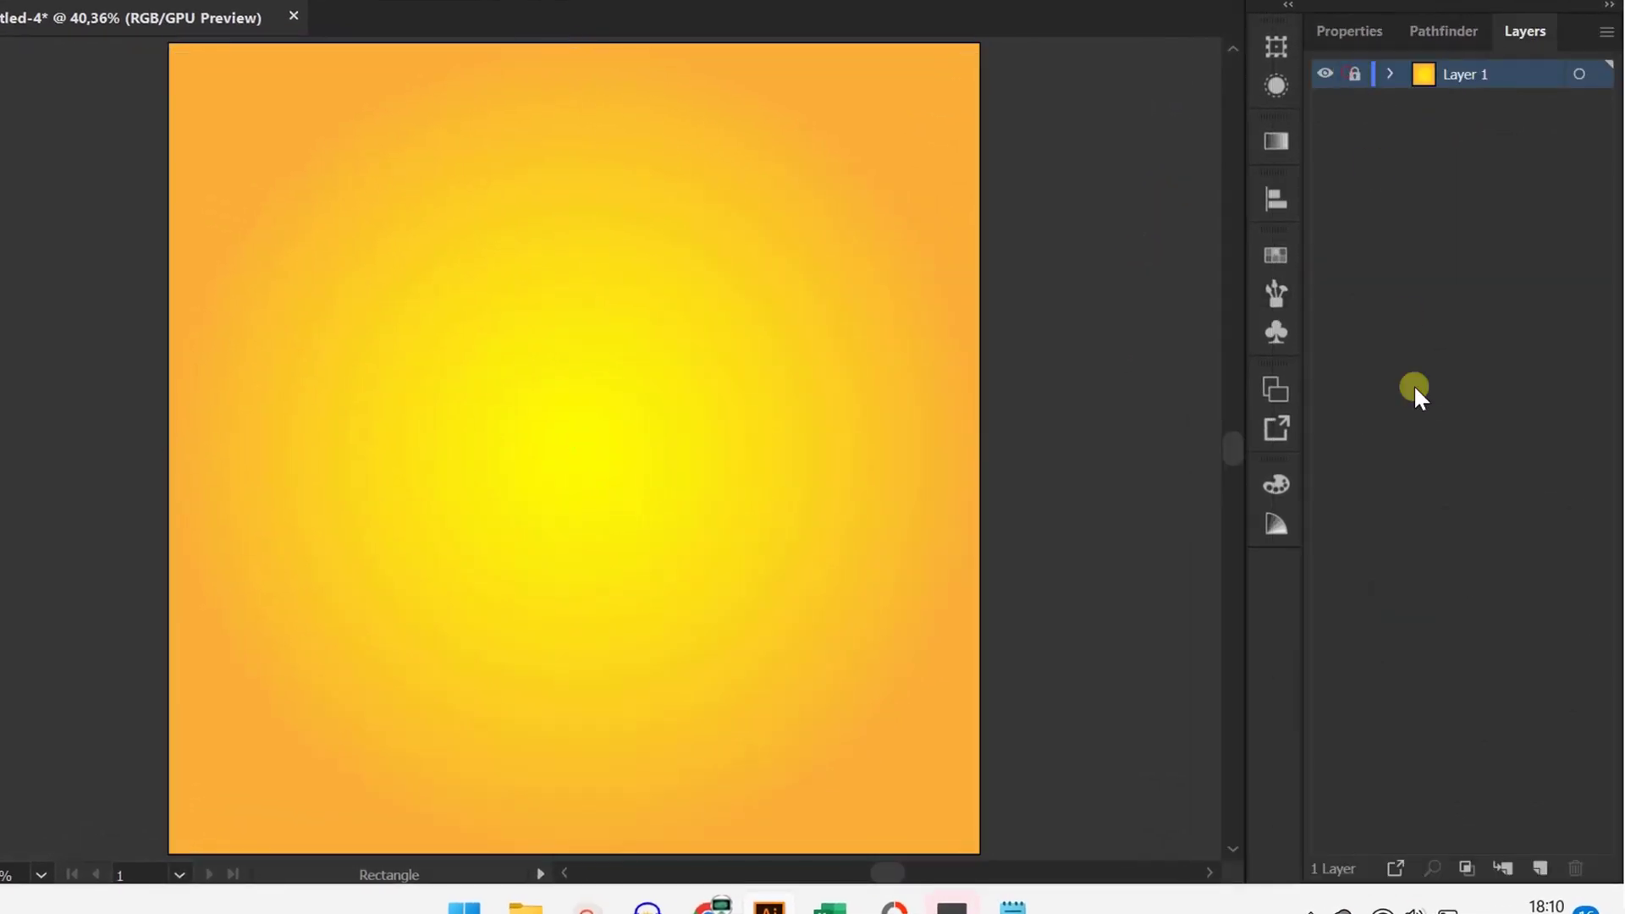
click(1540, 868)
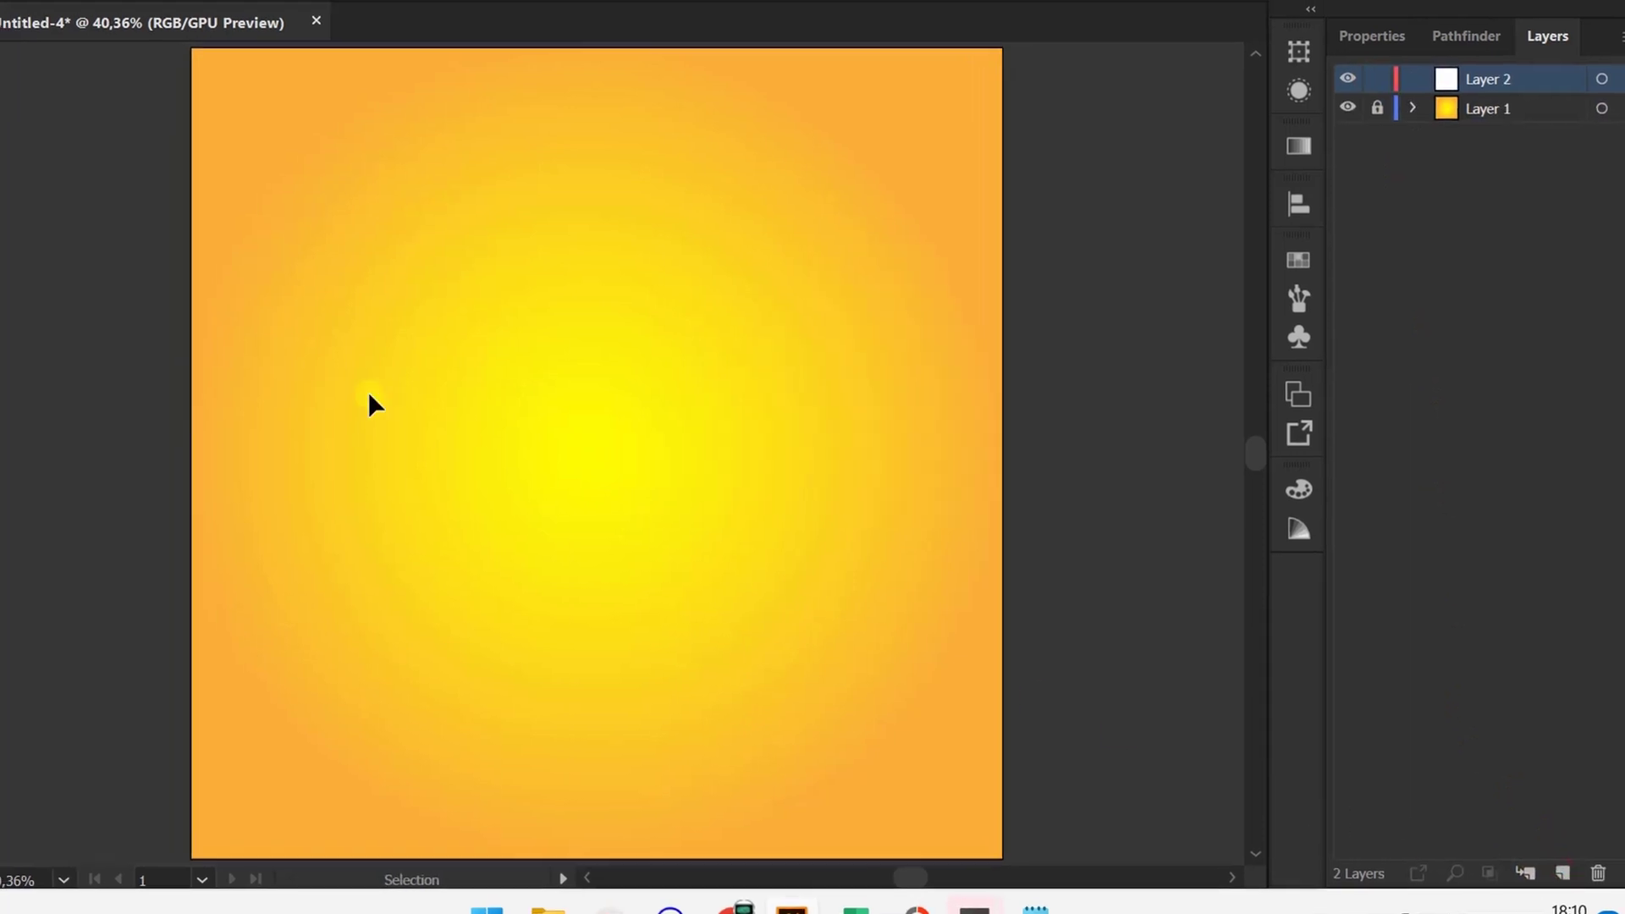
Step: Add the text COKLAT near the artboard's centre, set in Calibri Bold at 200 pt
click(25, 184)
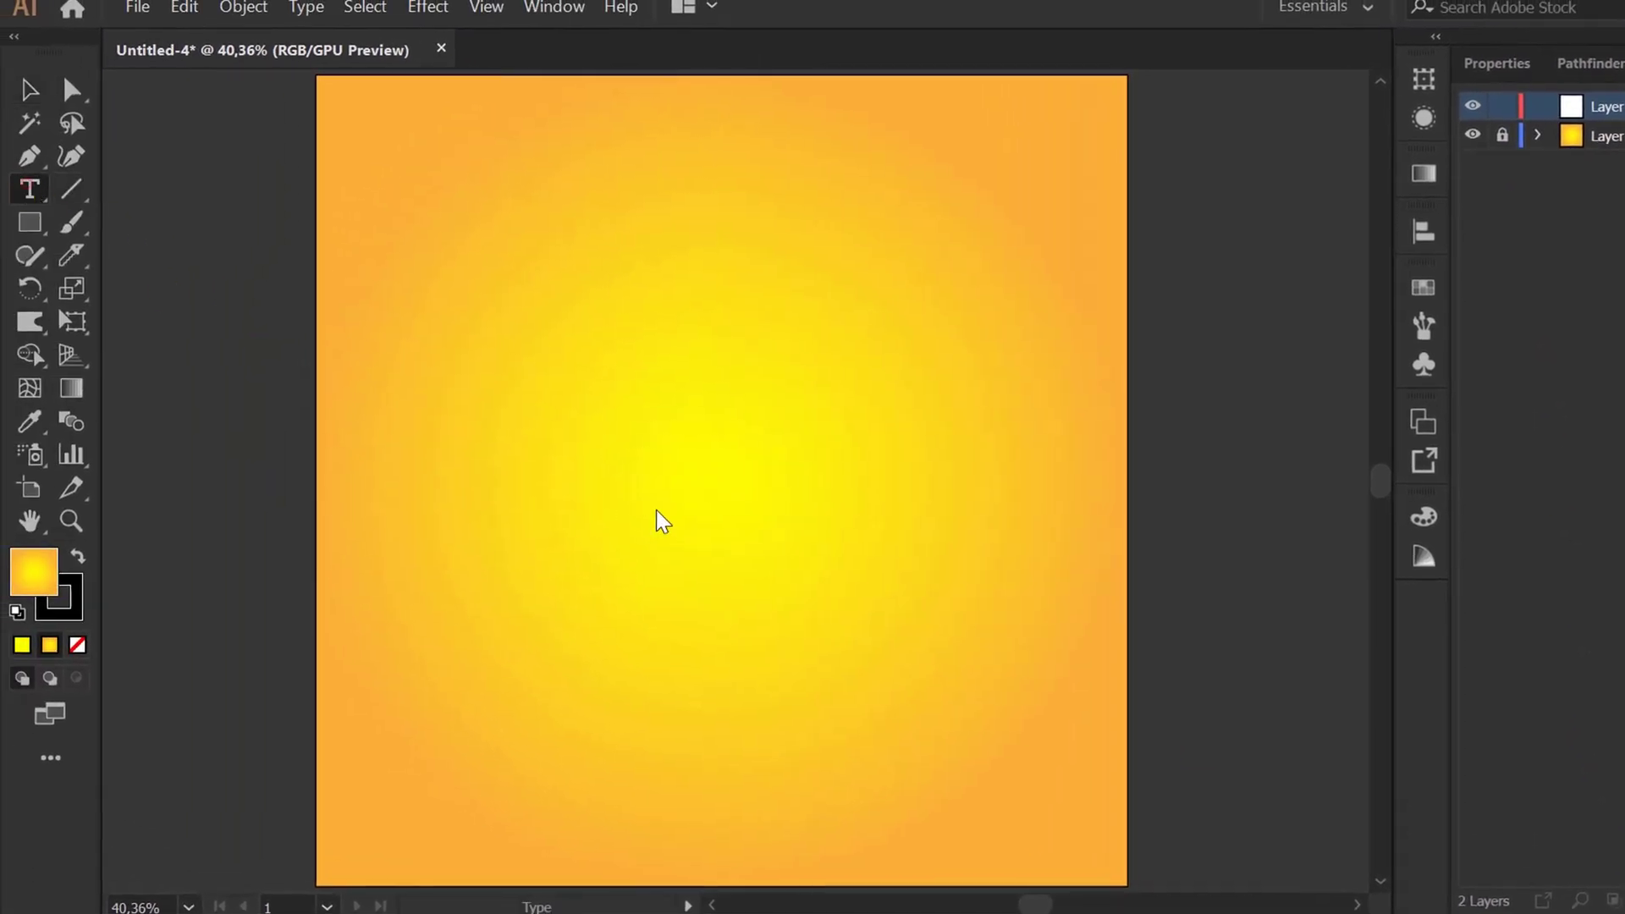
click(637, 434)
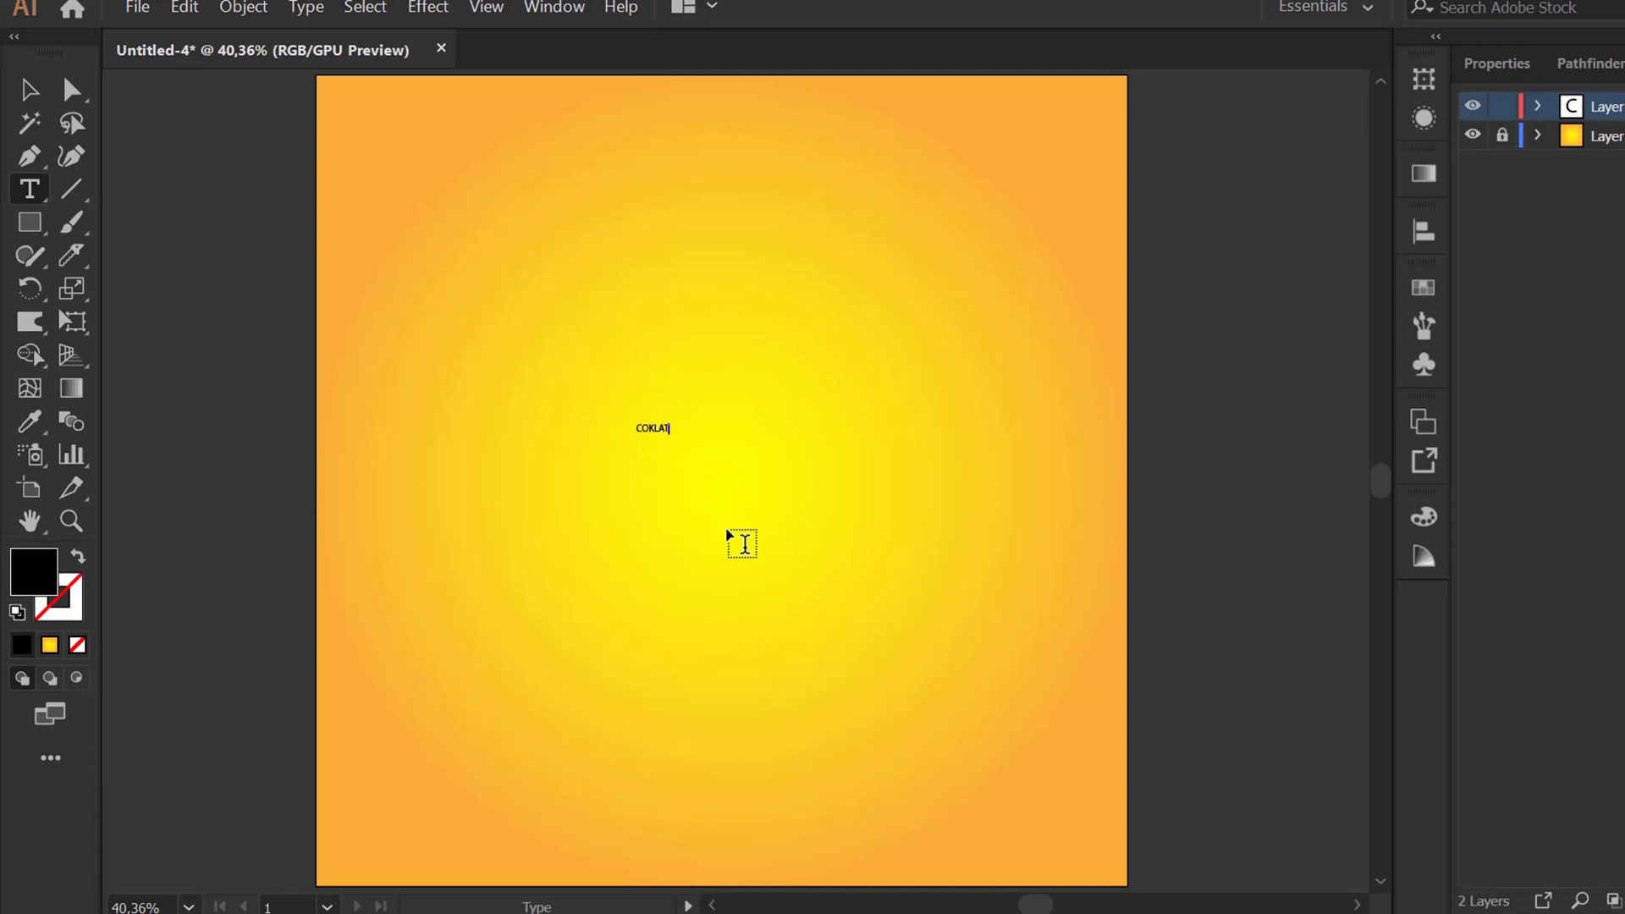
click(1497, 64)
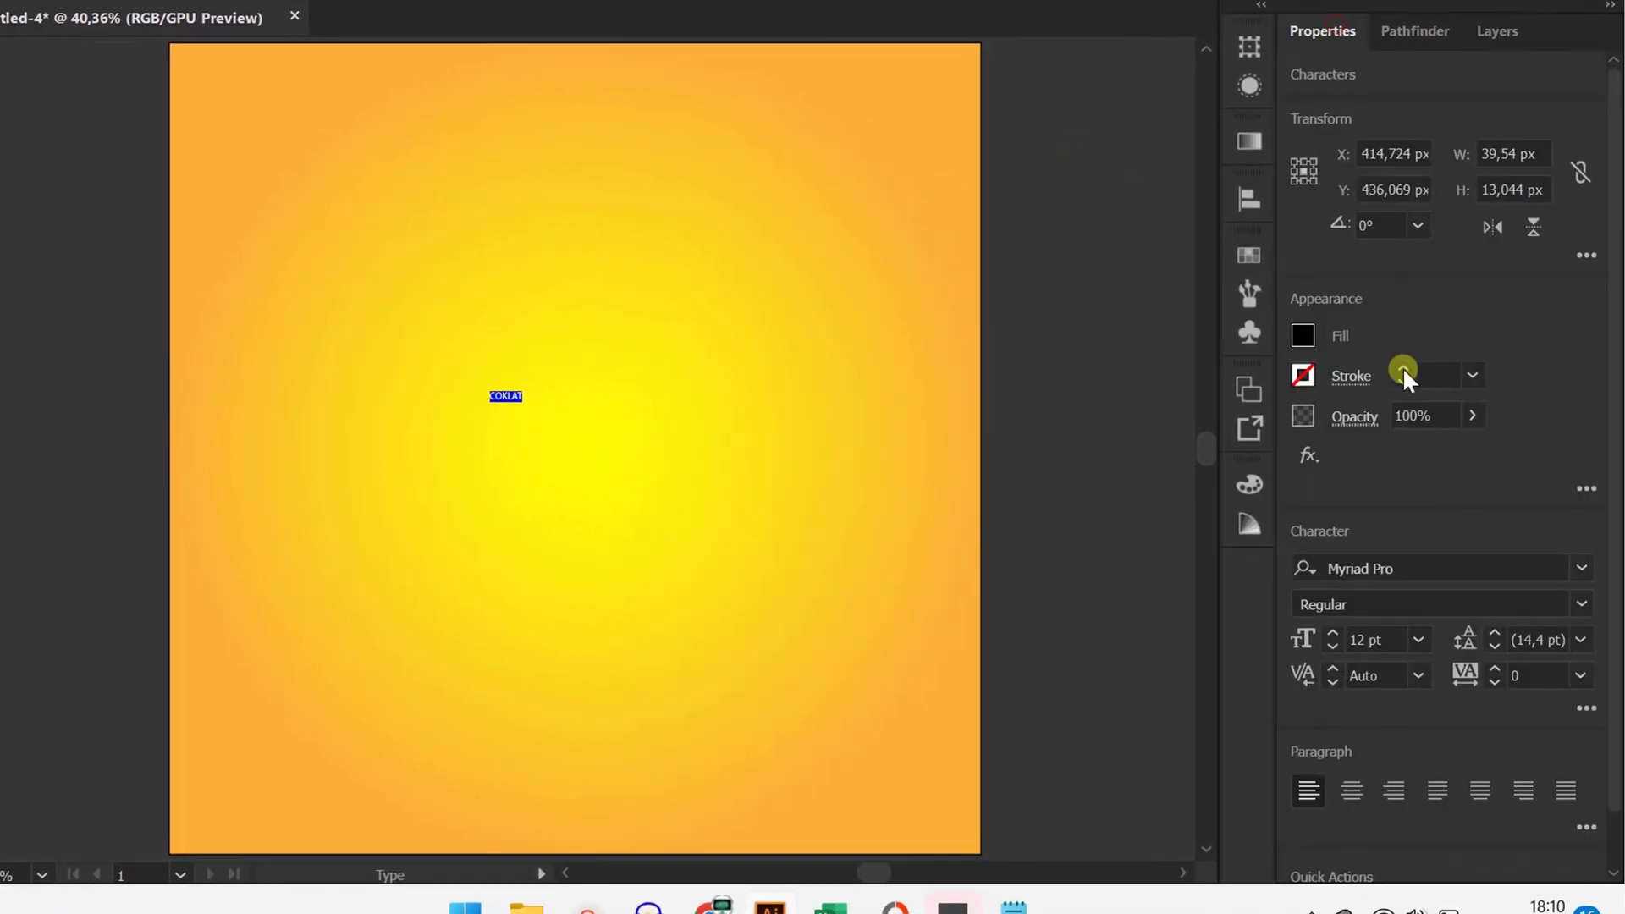
click(1582, 565)
text(C)
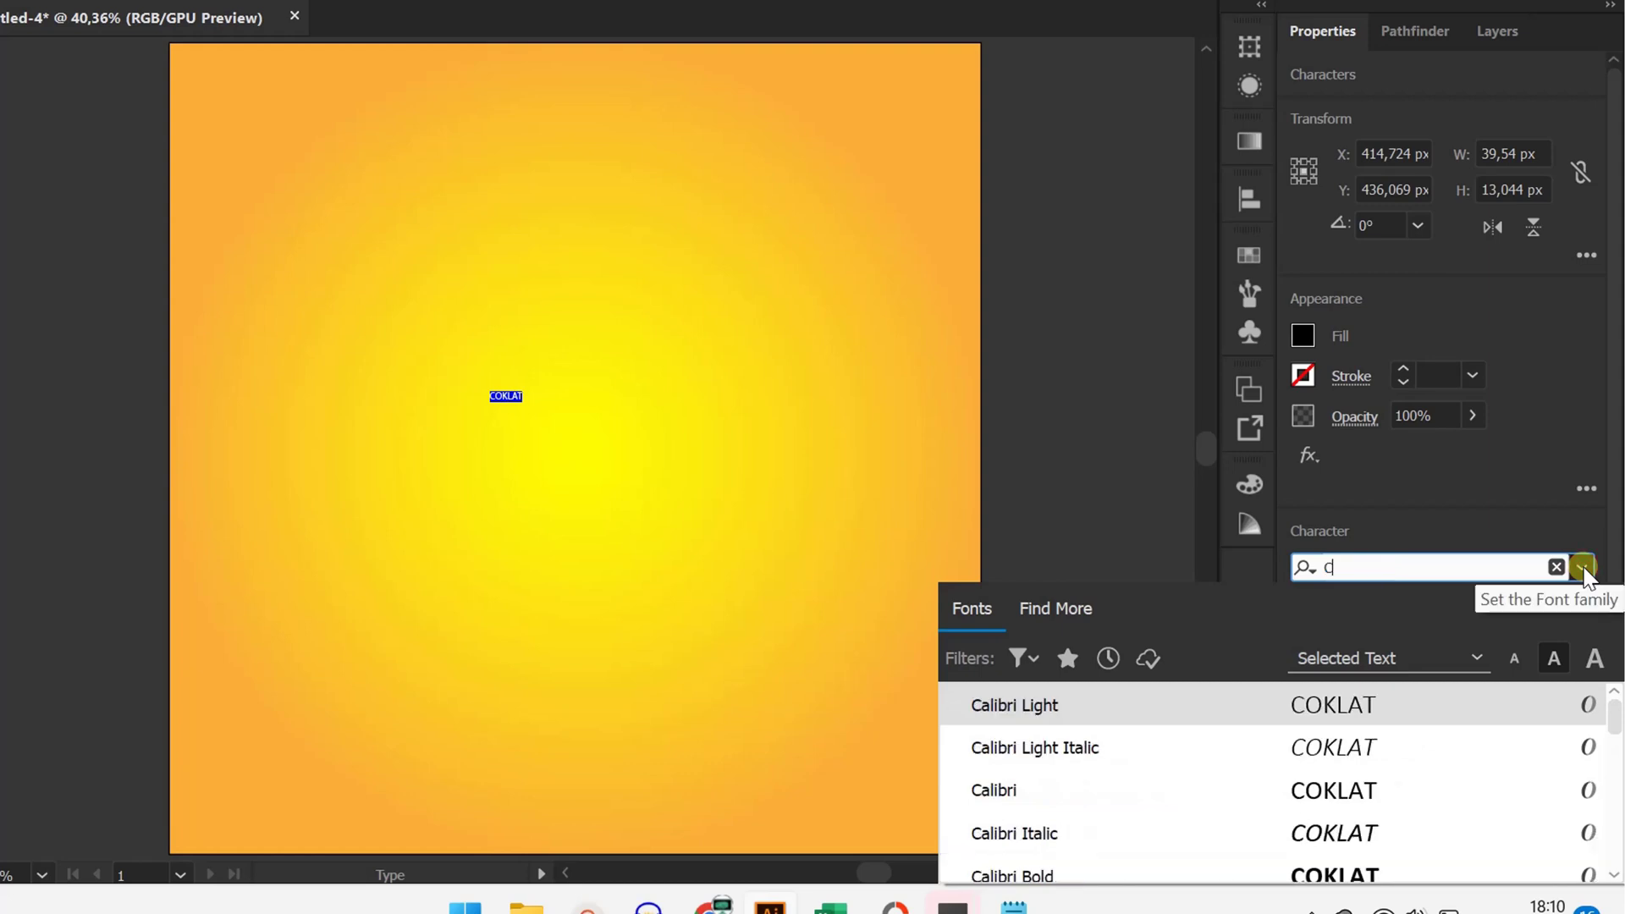
click(1309, 793)
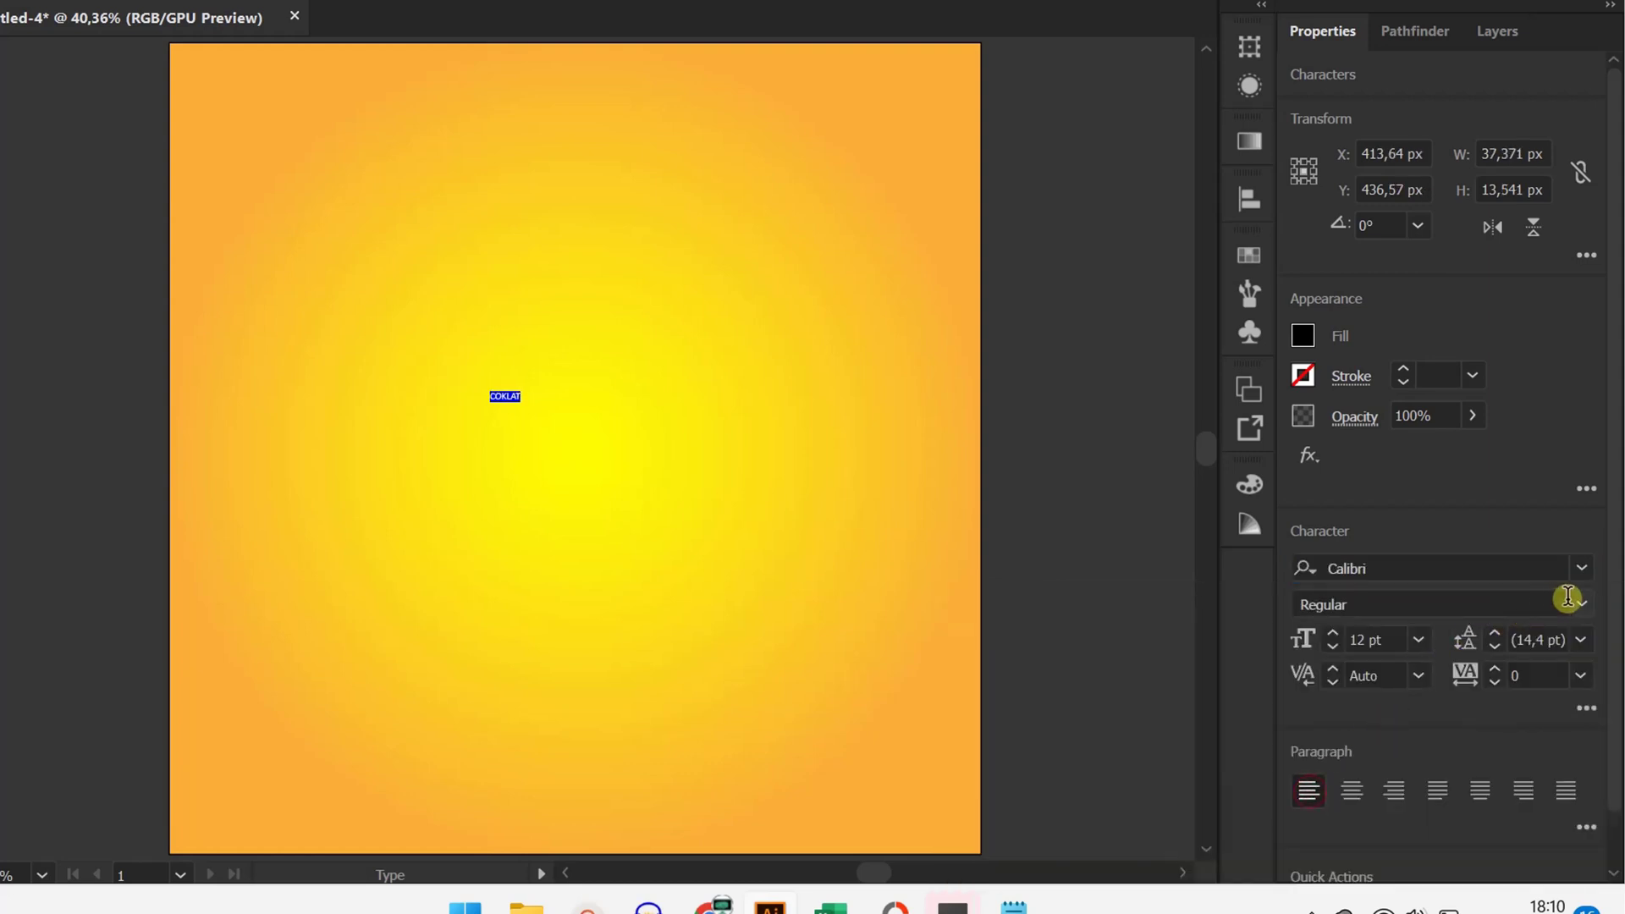
click(1568, 597)
click(1397, 748)
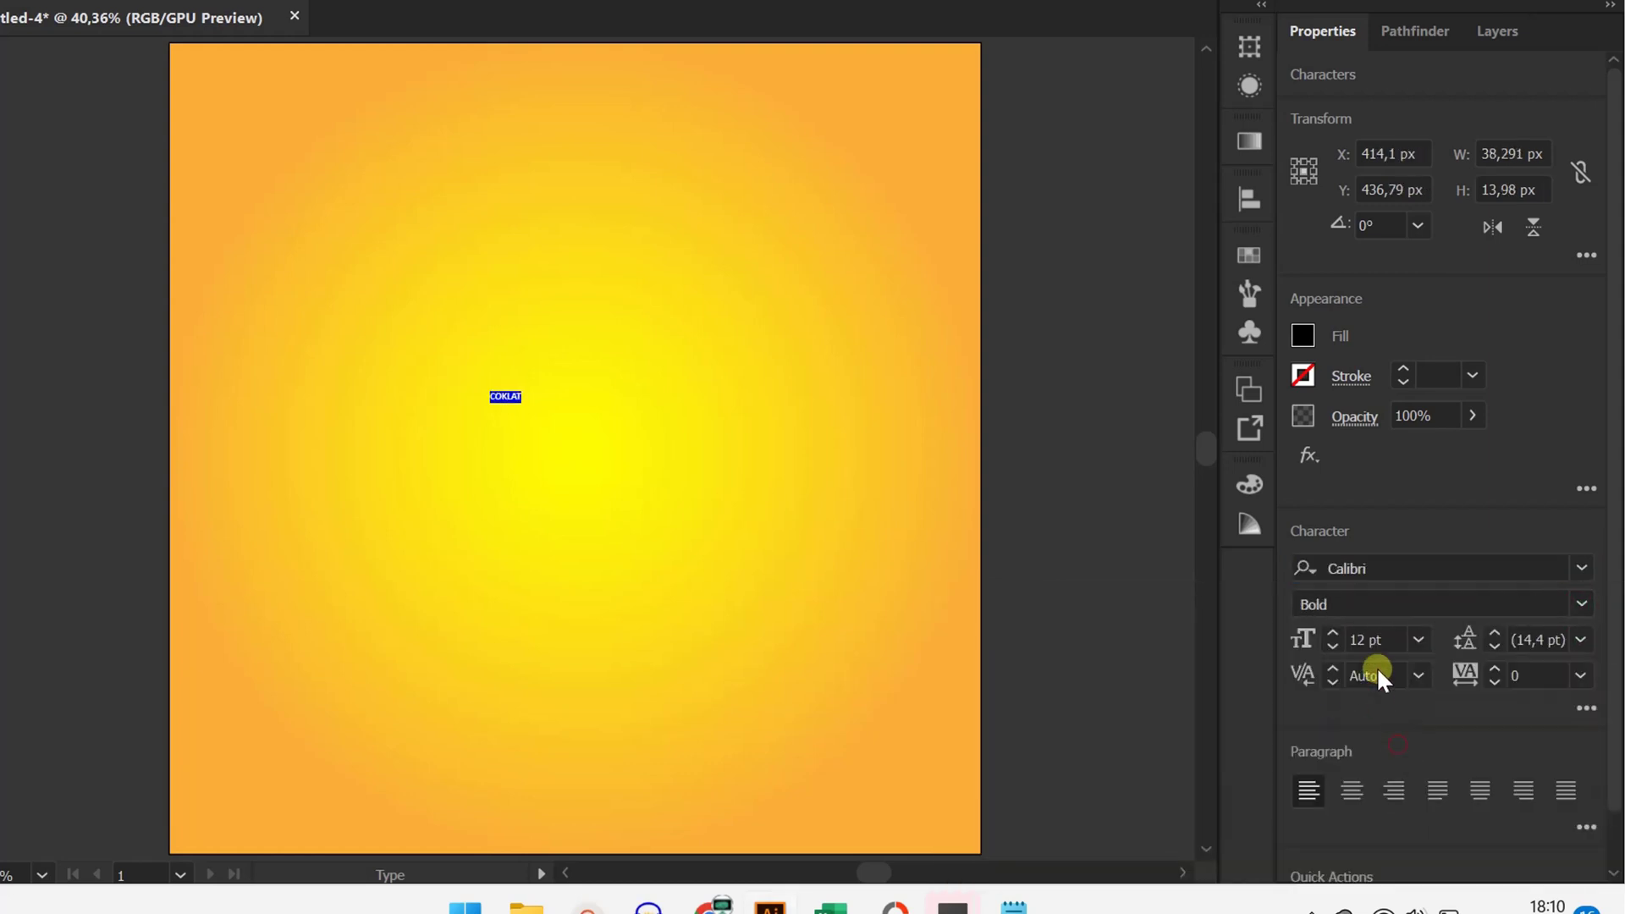
click(1400, 639)
text(200)
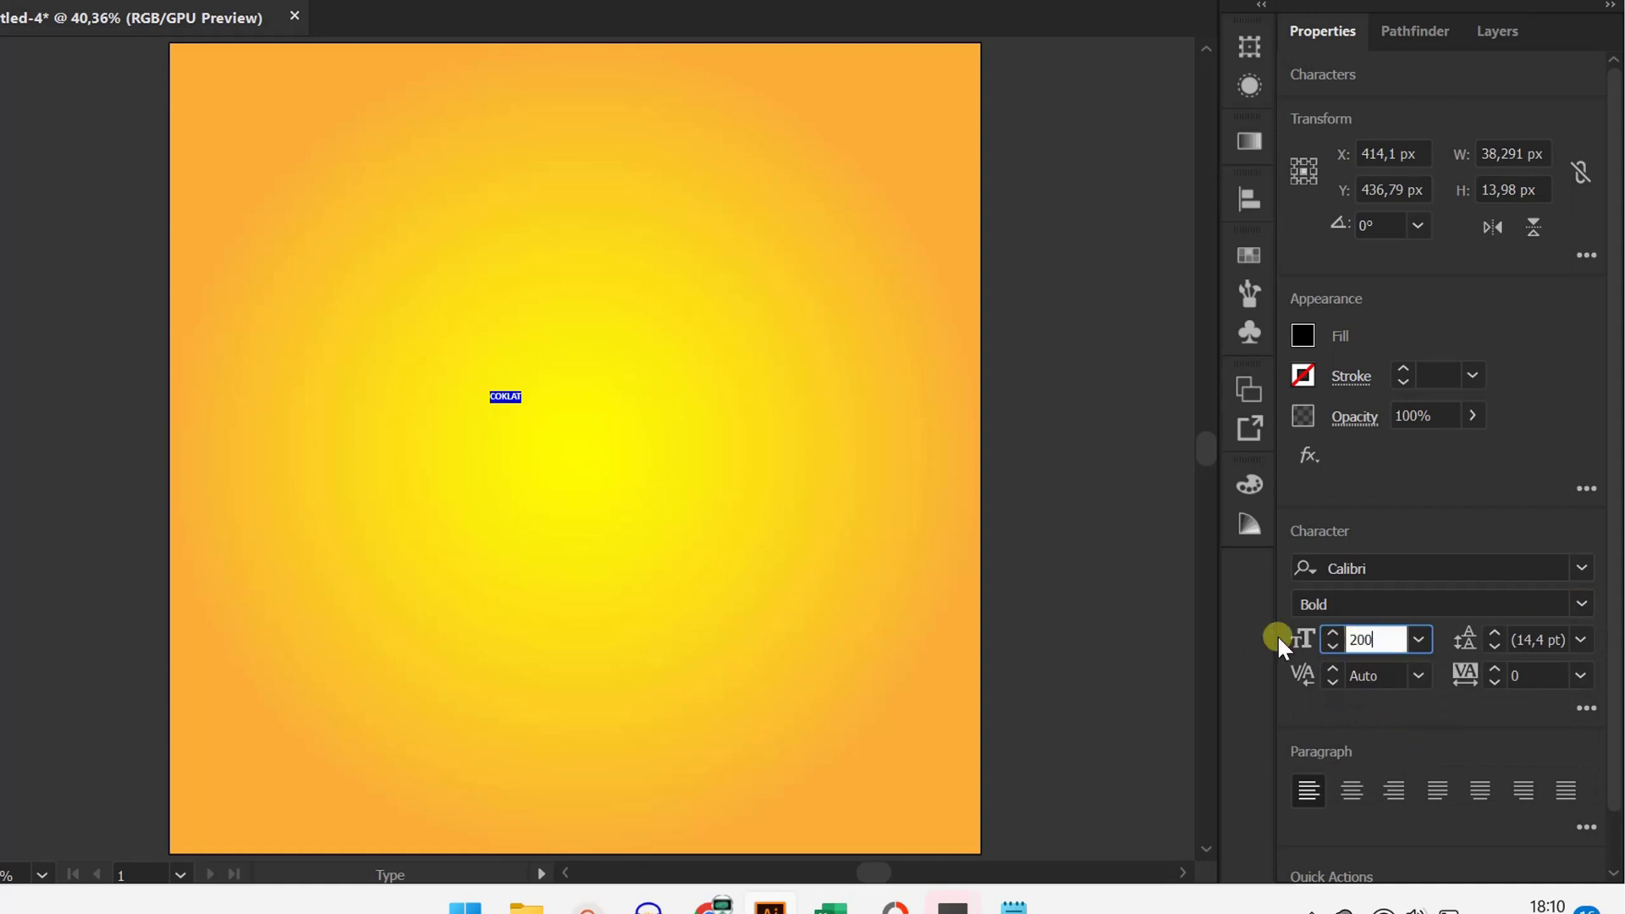
key(Return)
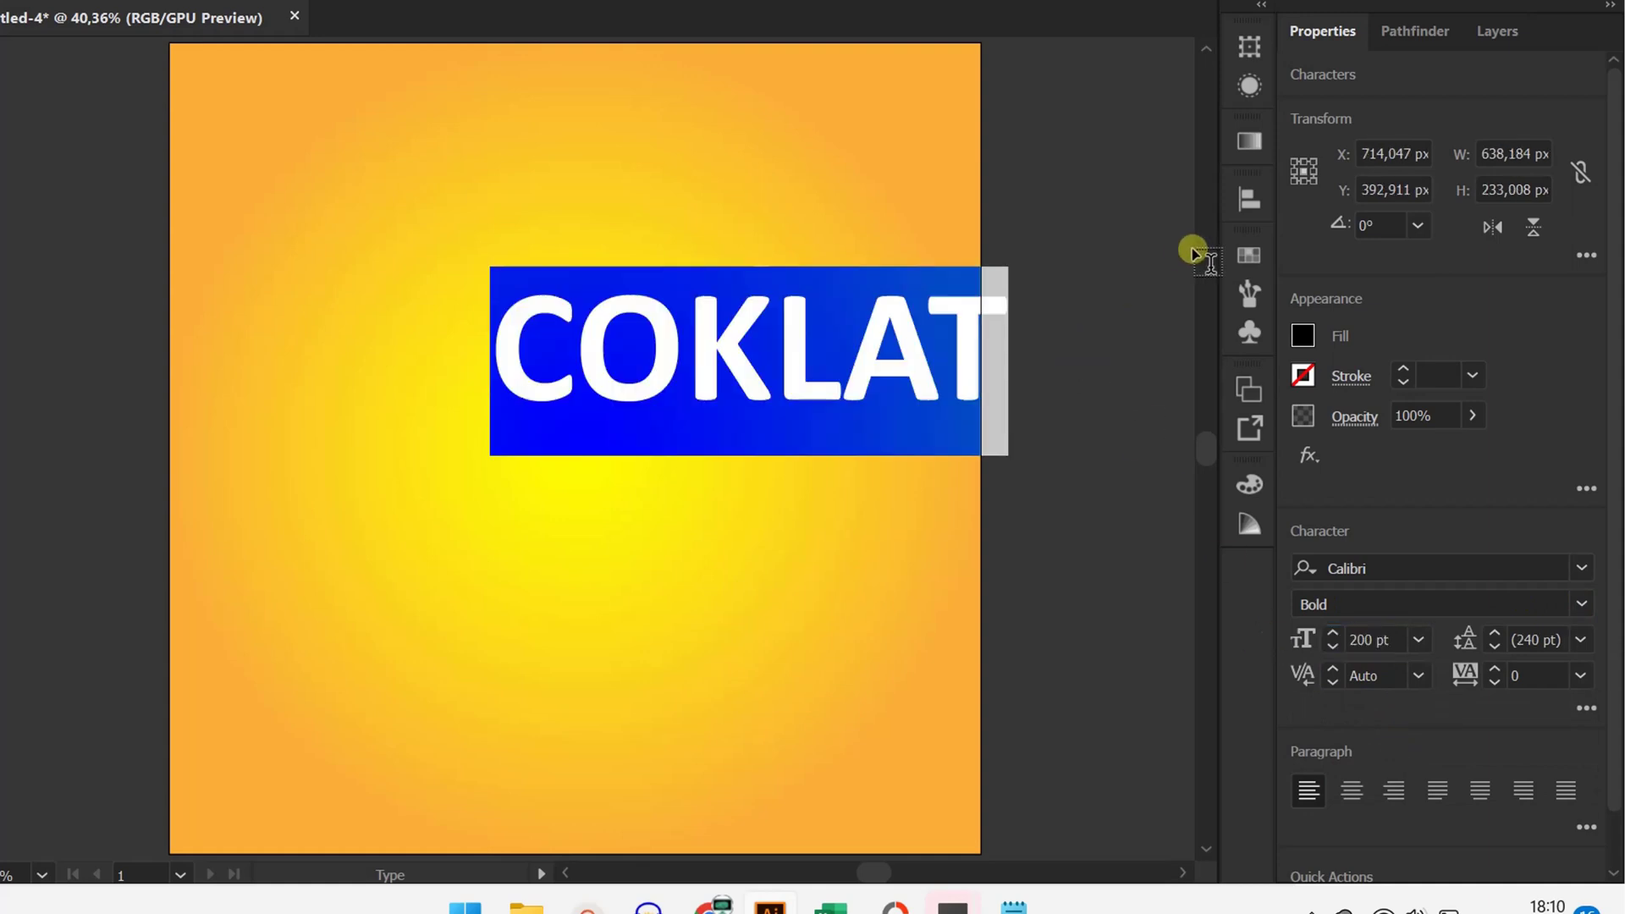
Step: Centre the COKLAT text horizontally and vertically on the artboard
click(1243, 200)
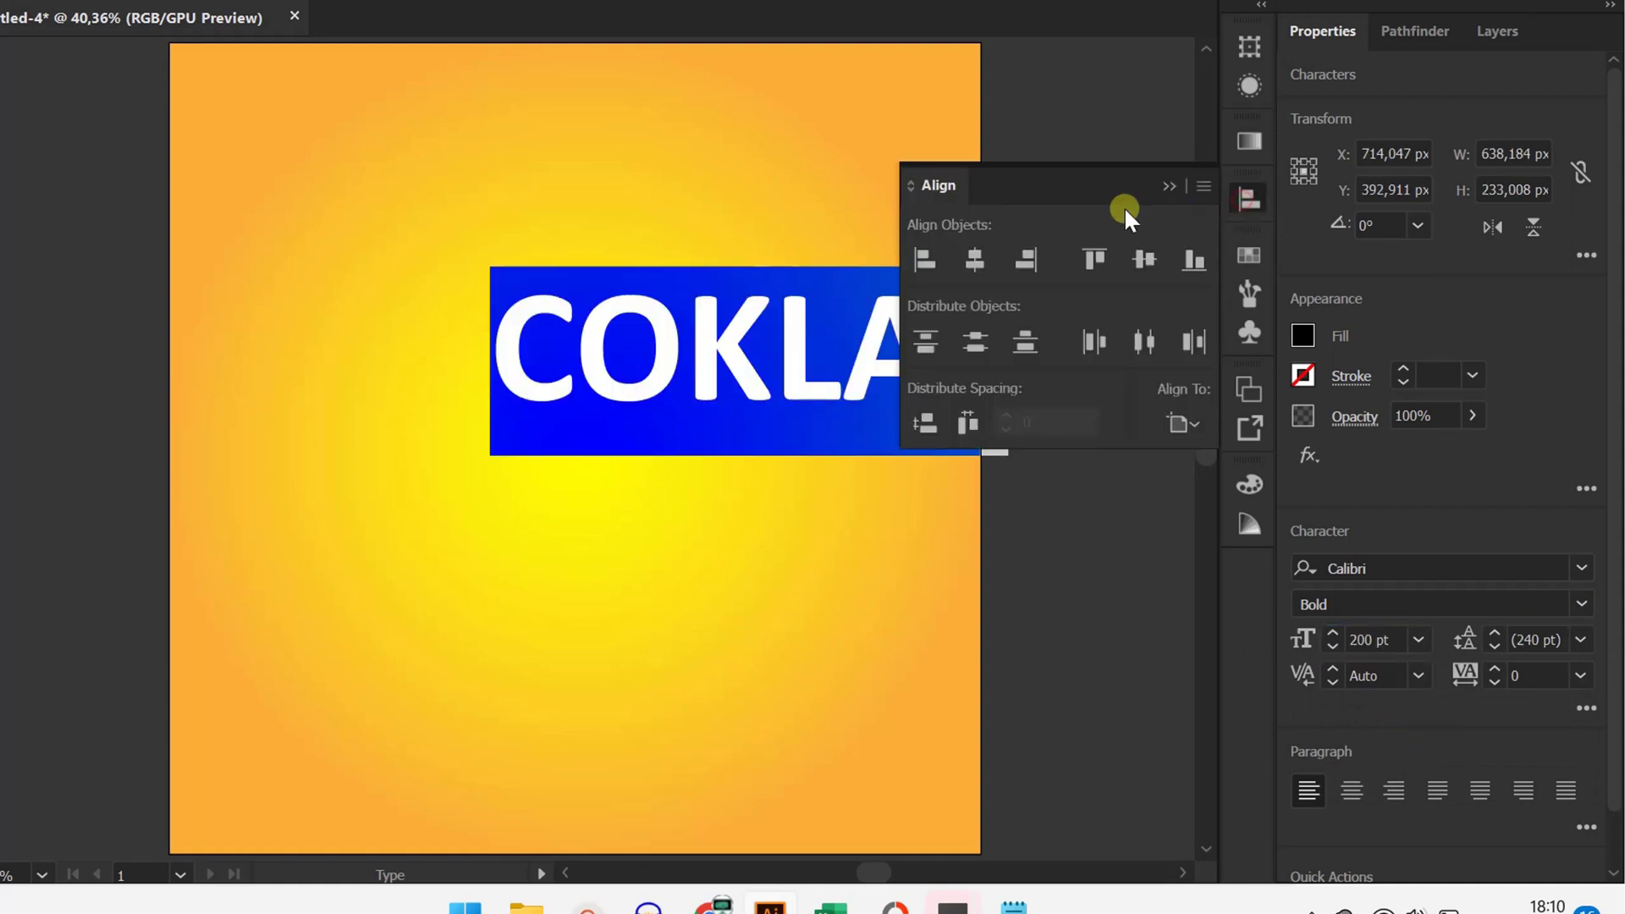
click(1163, 186)
key(Escape)
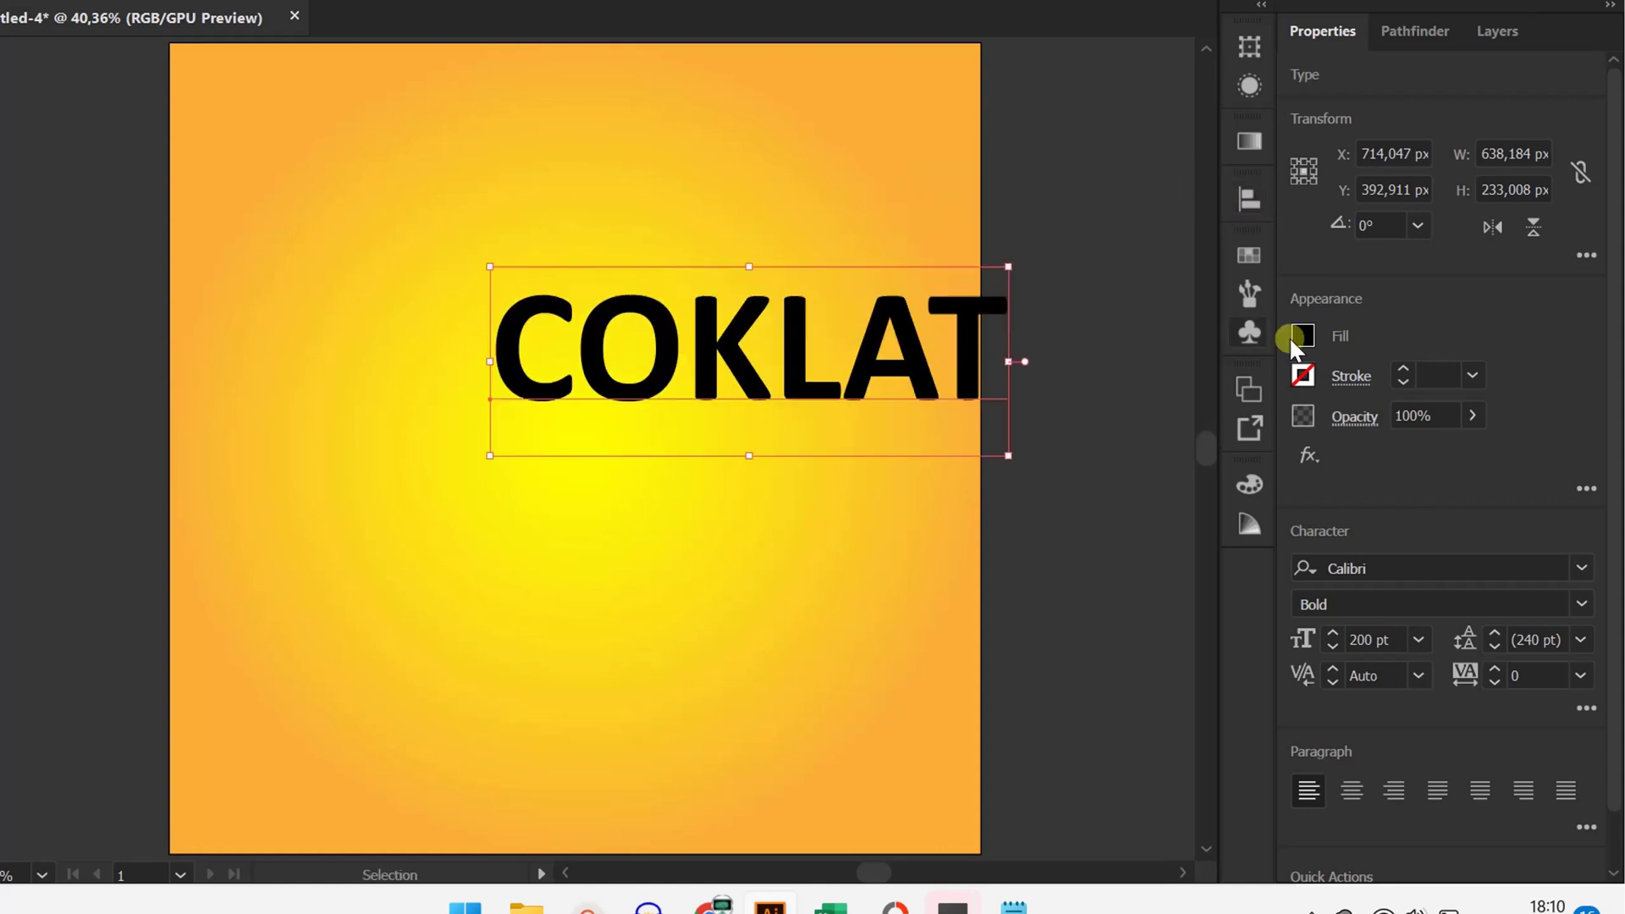
click(1243, 202)
click(974, 258)
click(1146, 255)
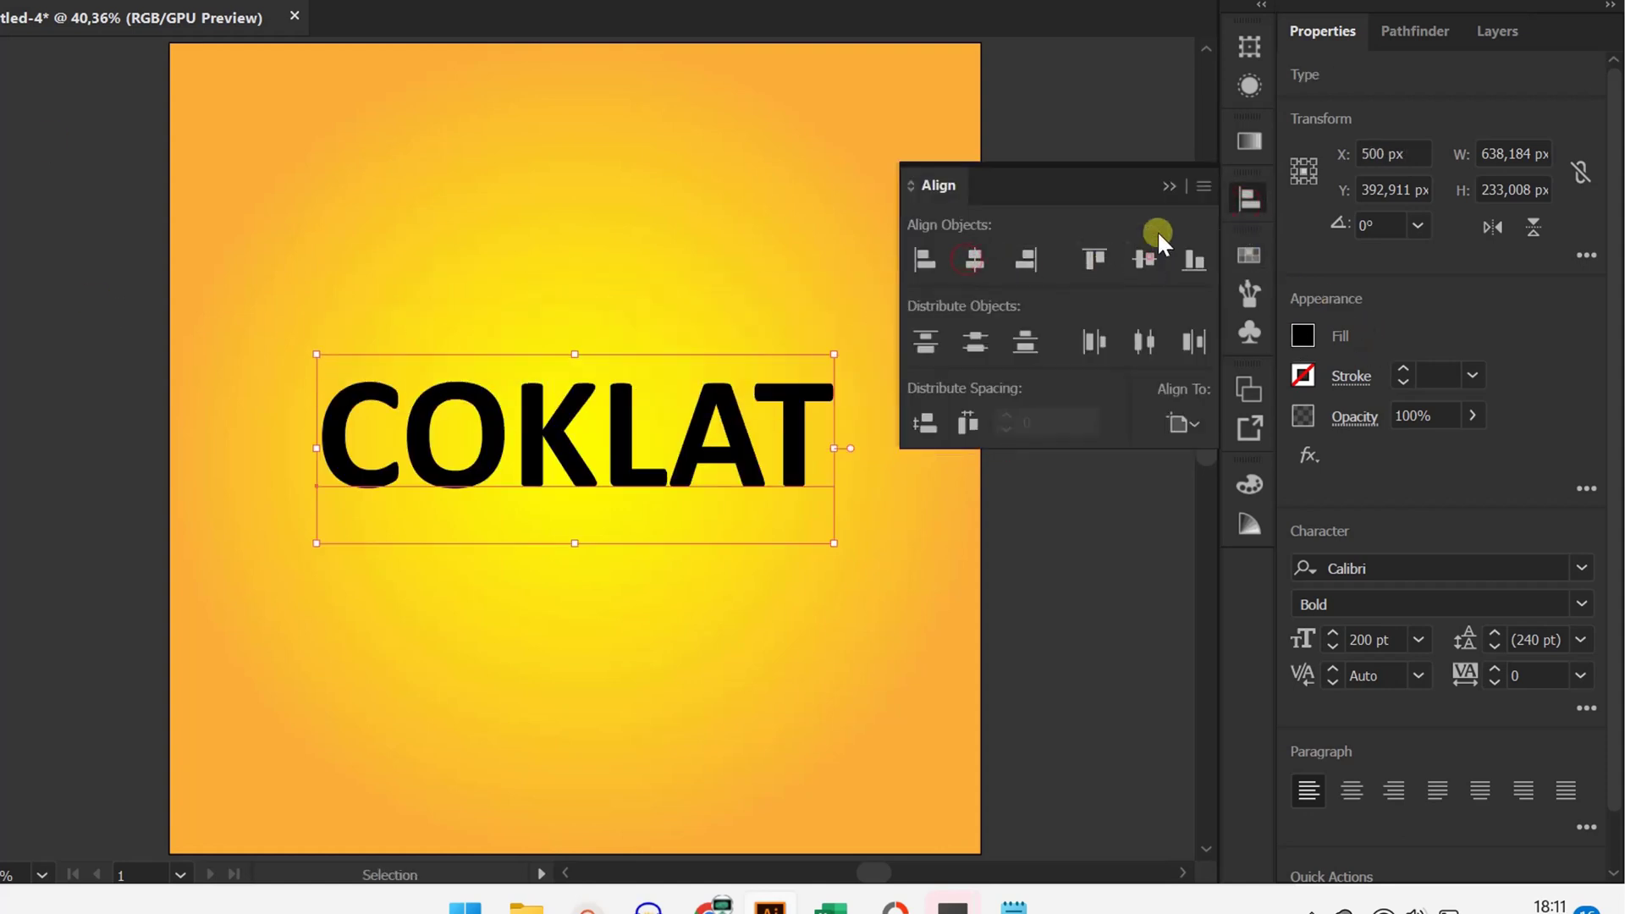
click(1169, 186)
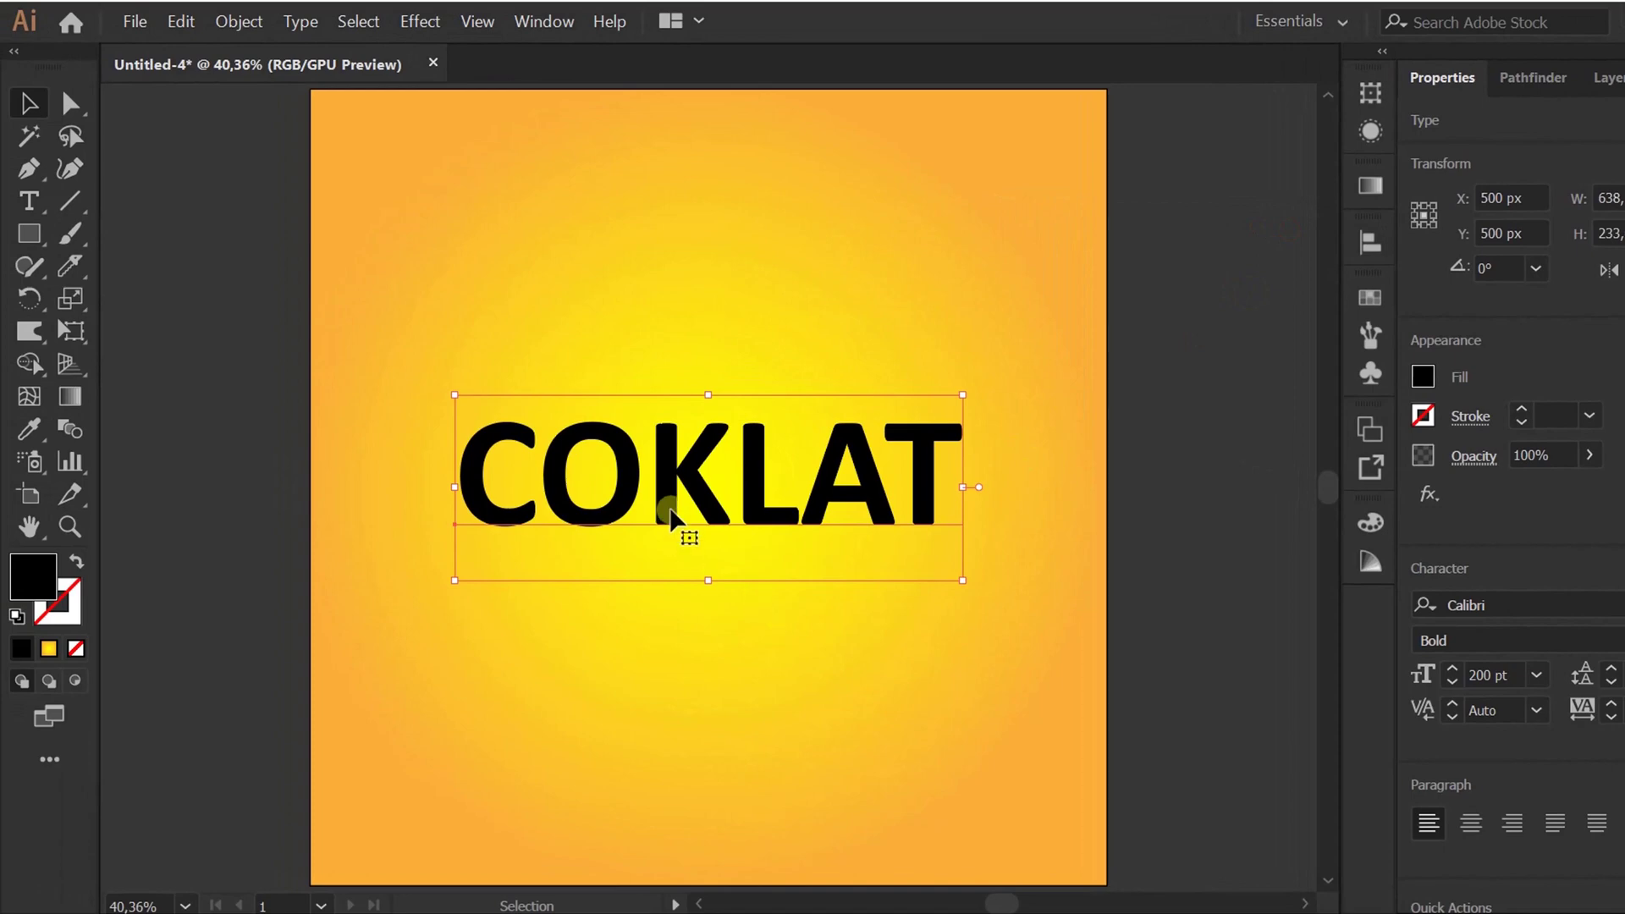
Step: Convert the COKLAT text to outlines and give it no fill and a 1 pt black stroke
right_click(670, 511)
click(863, 562)
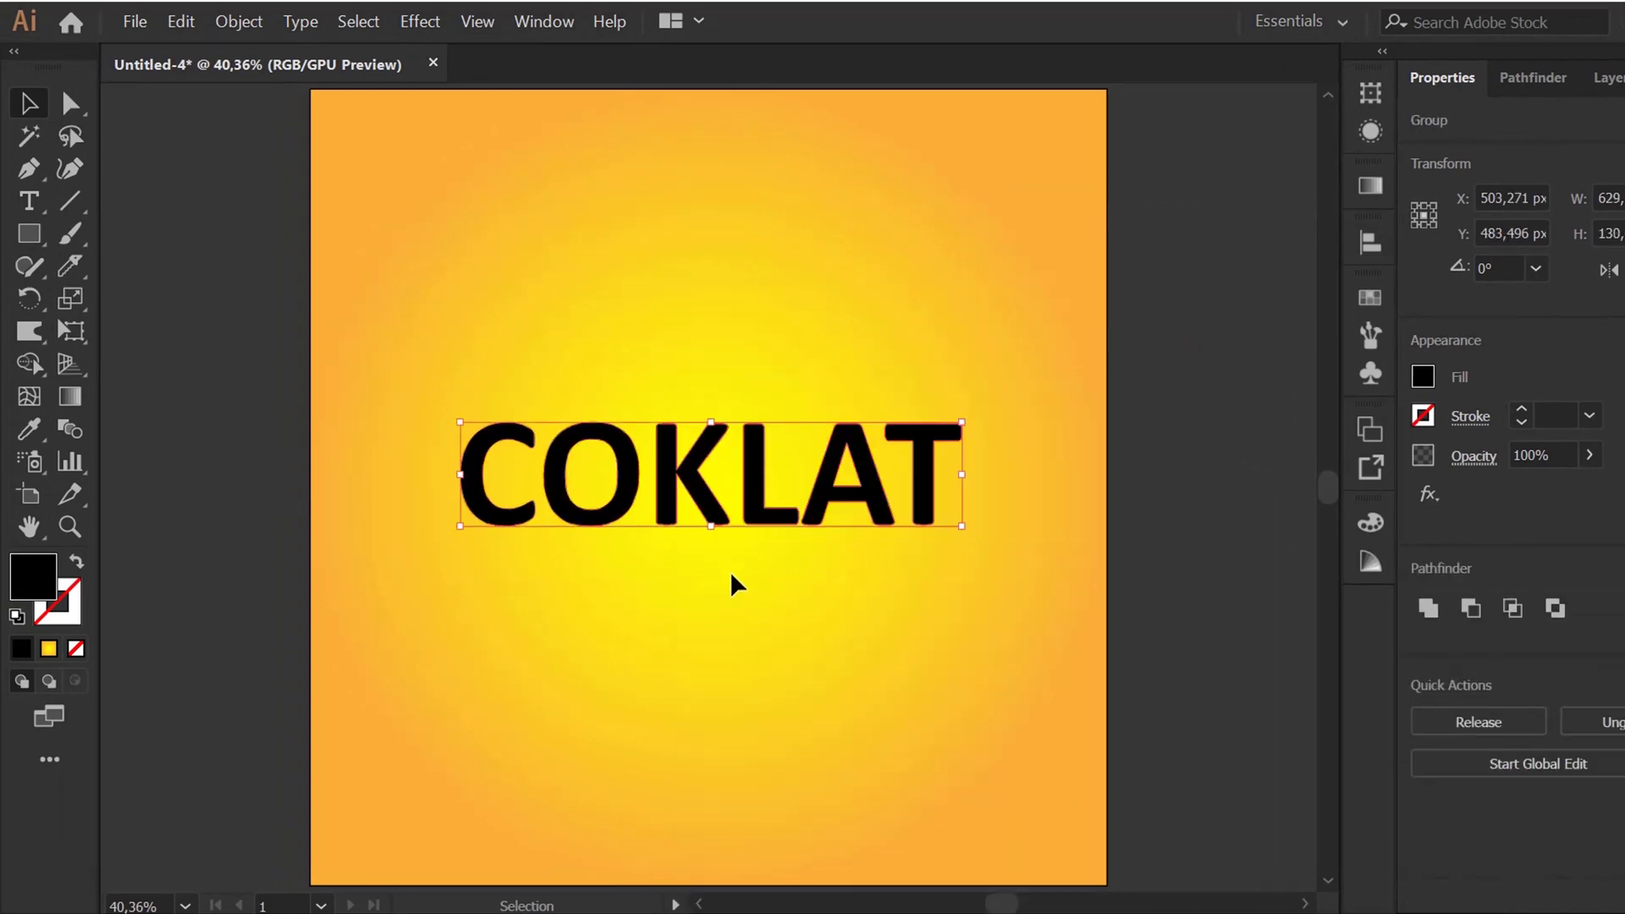
click(1423, 377)
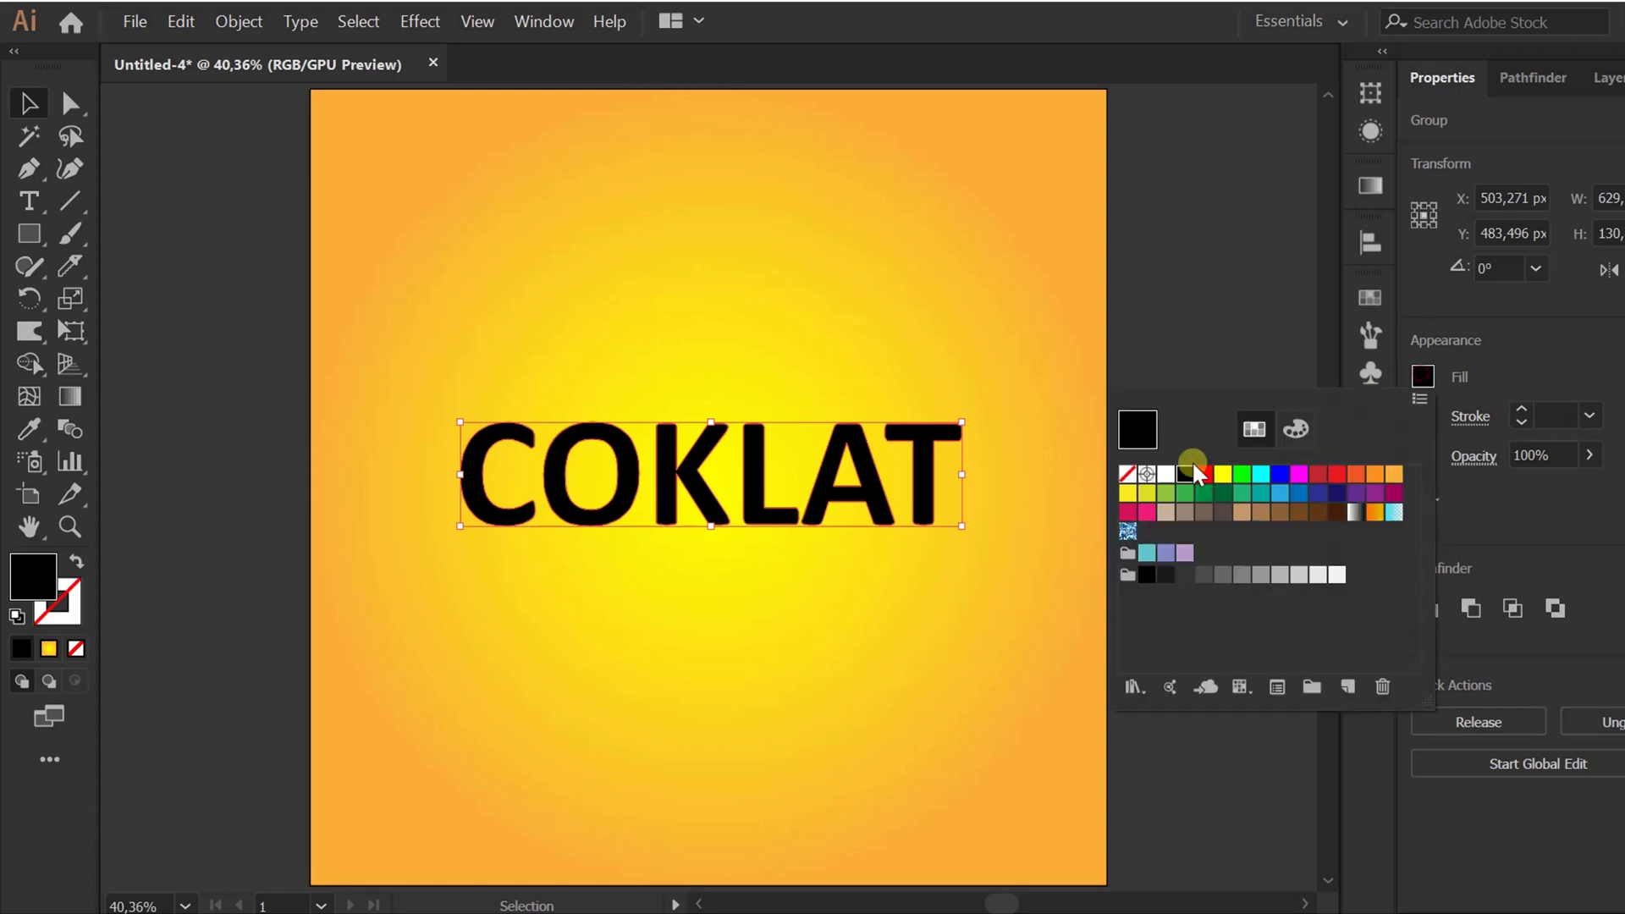
click(1127, 473)
click(1522, 410)
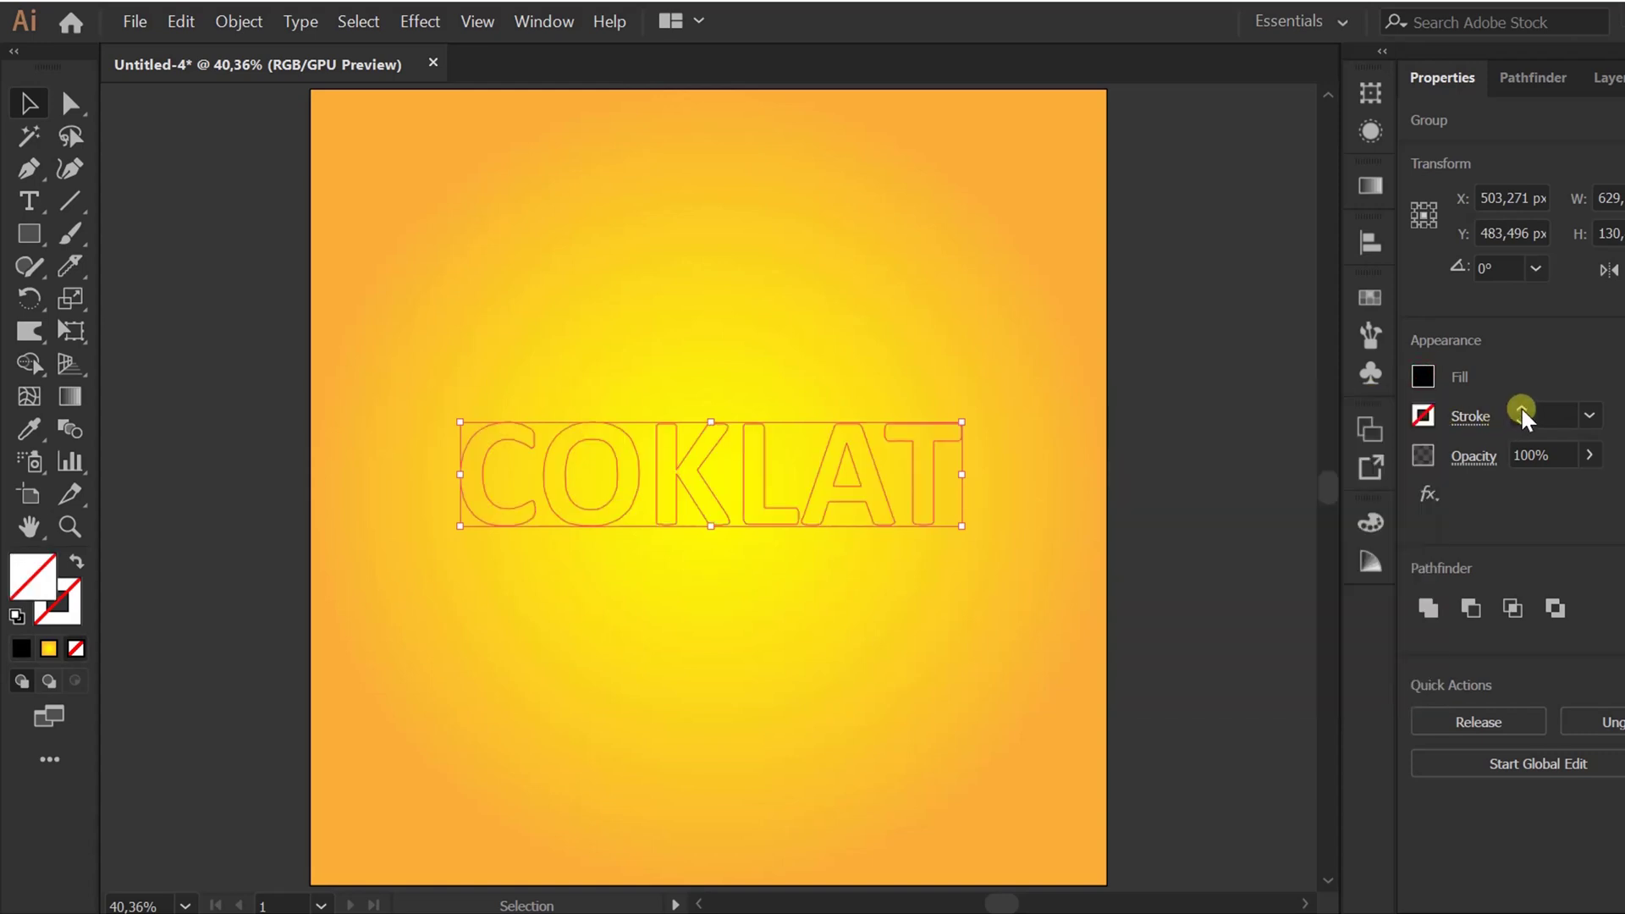
click(1522, 410)
click(1522, 410)
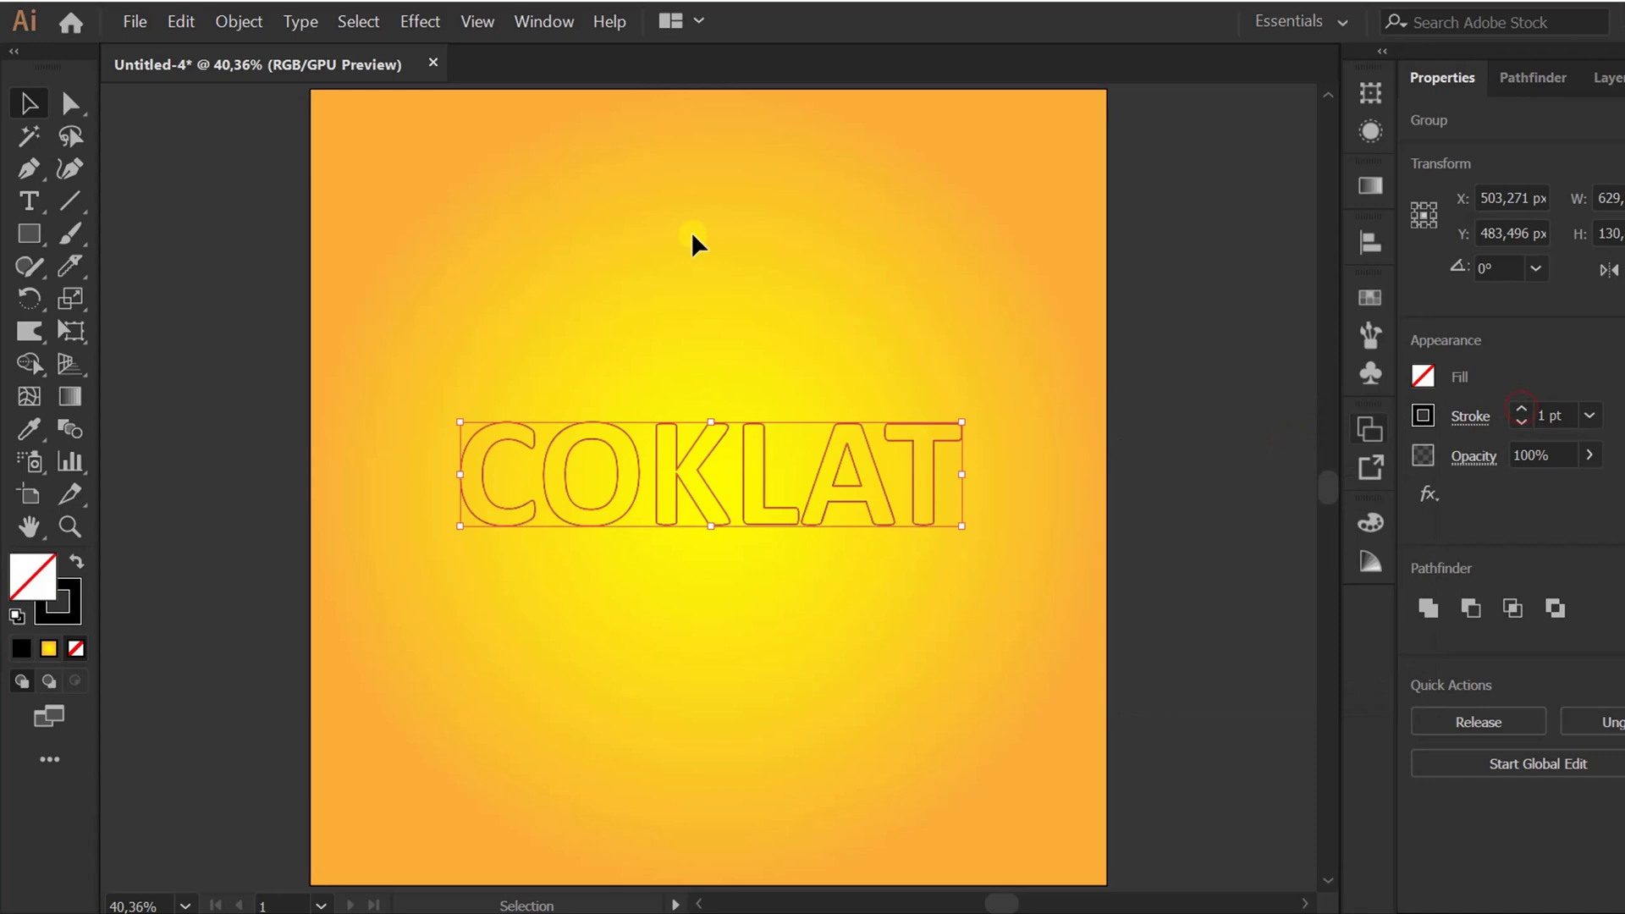
Step: Apply an Offset Path effect of 8 px with a Miter join and miter limit 4 to the lettering
click(440, 26)
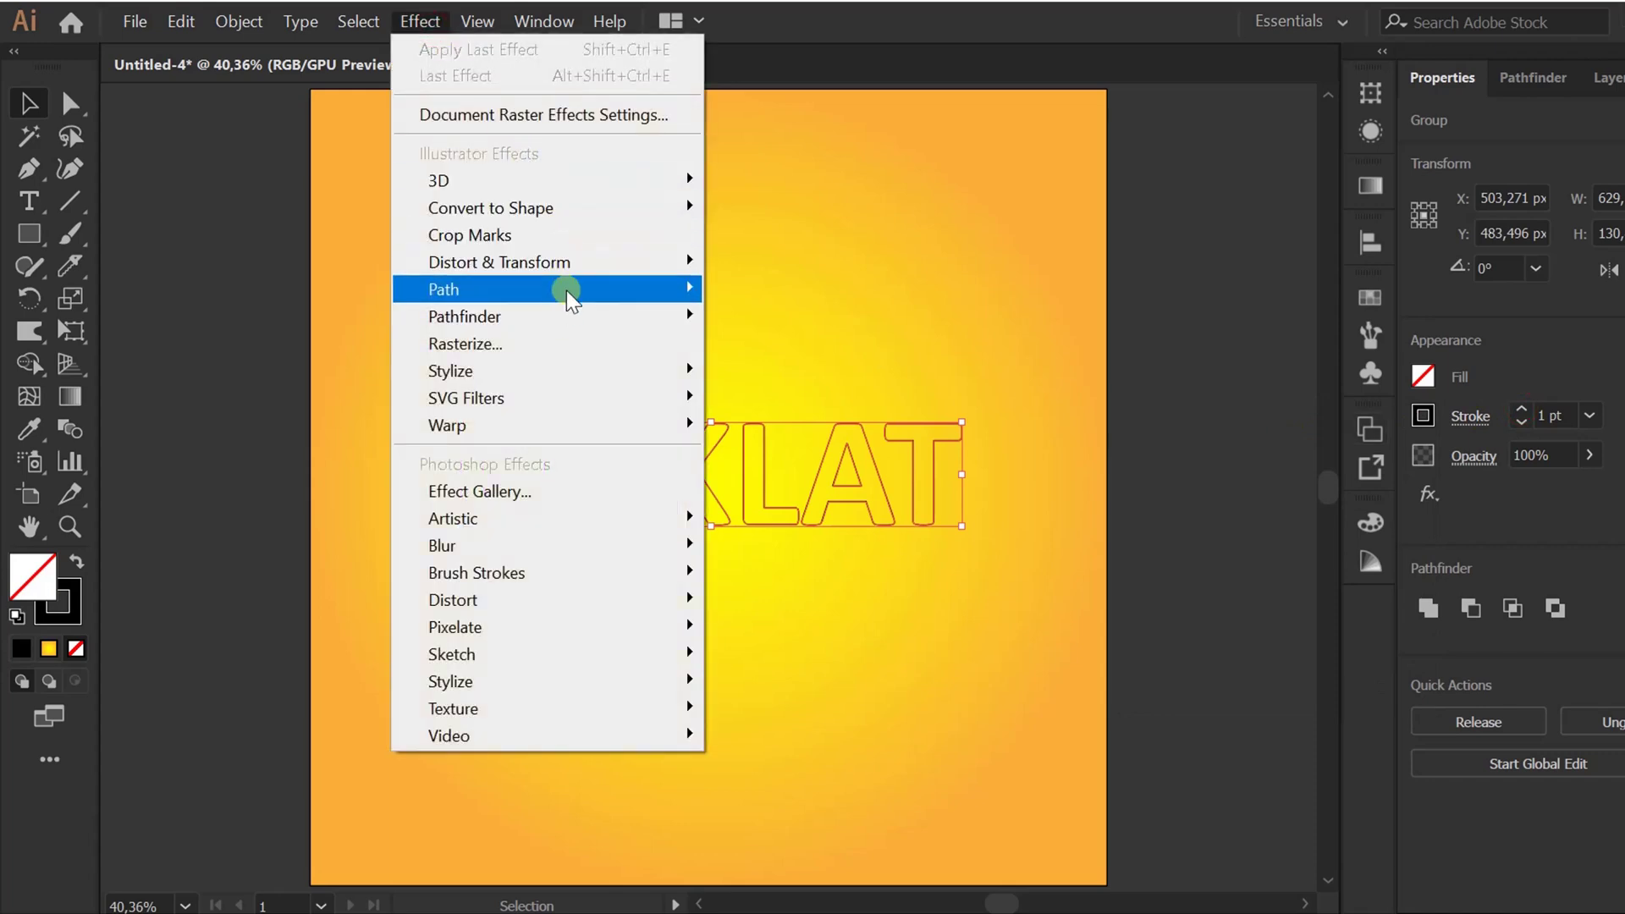
mouse_move(705, 293)
click(863, 291)
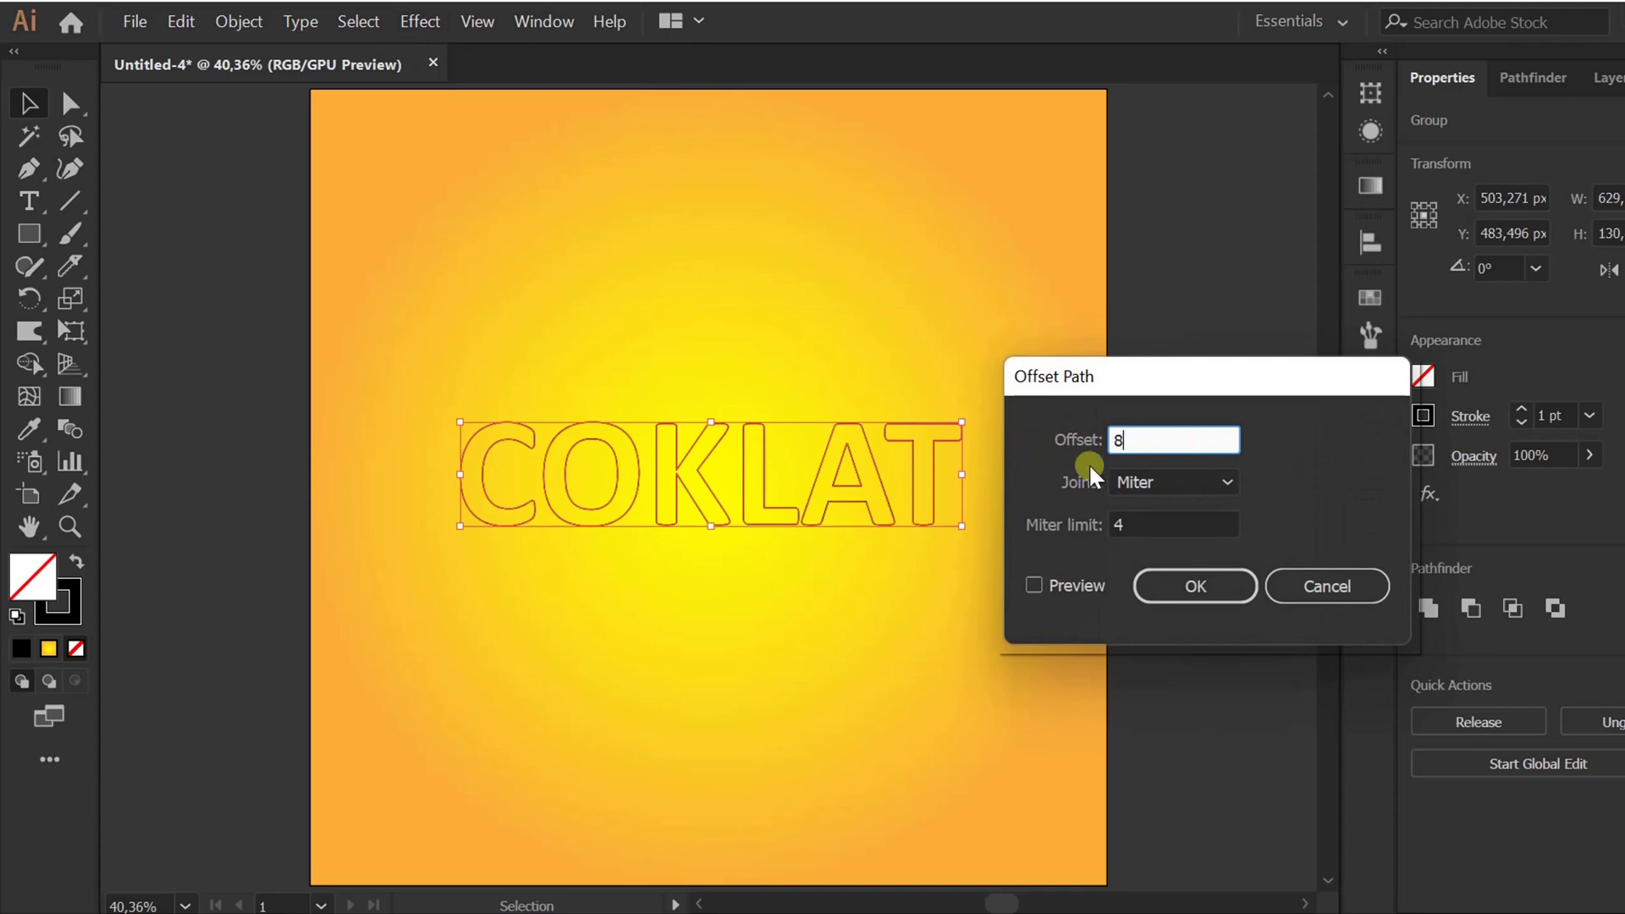
text(8)
click(1208, 591)
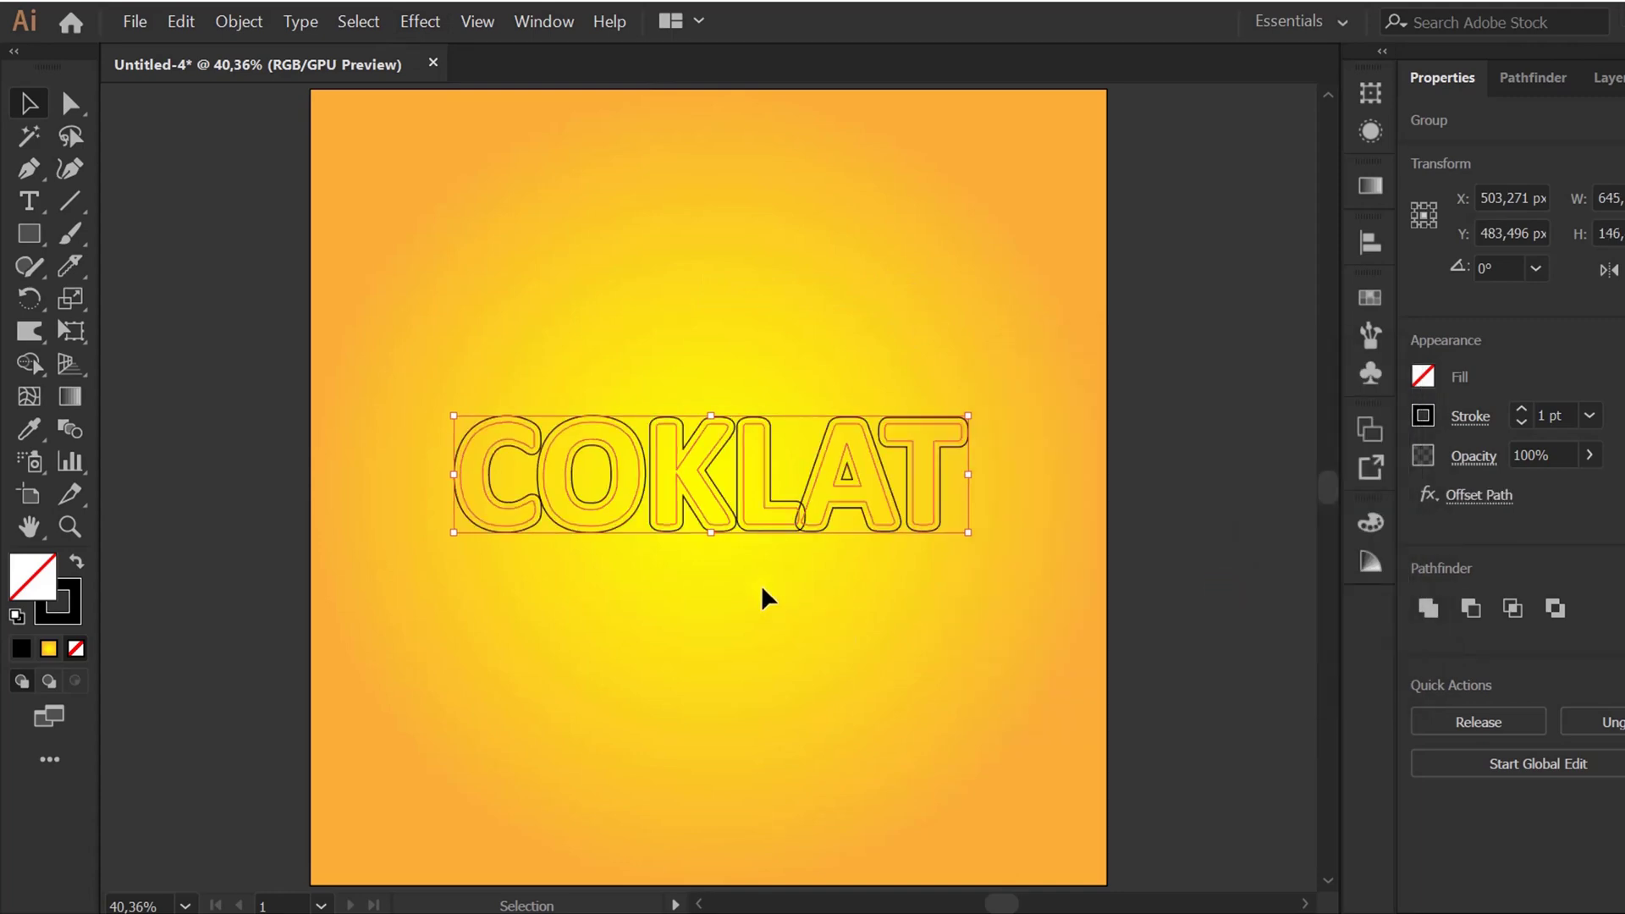
Step: Expand the appearance of the offset lettering and ungroup it into separate letters
click(241, 22)
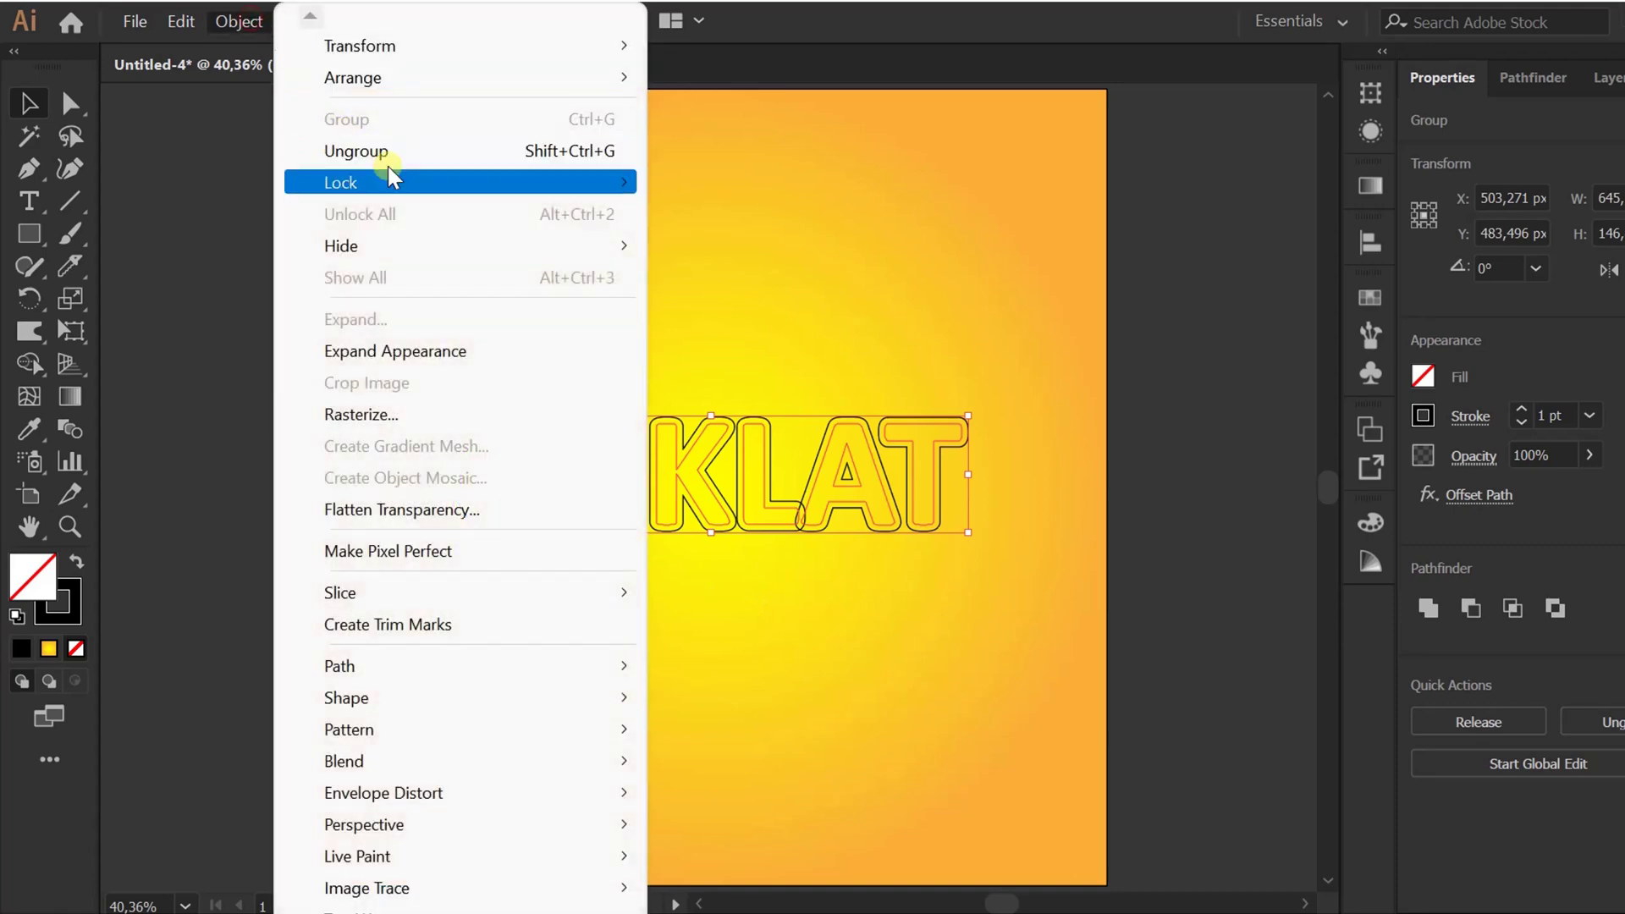
click(493, 351)
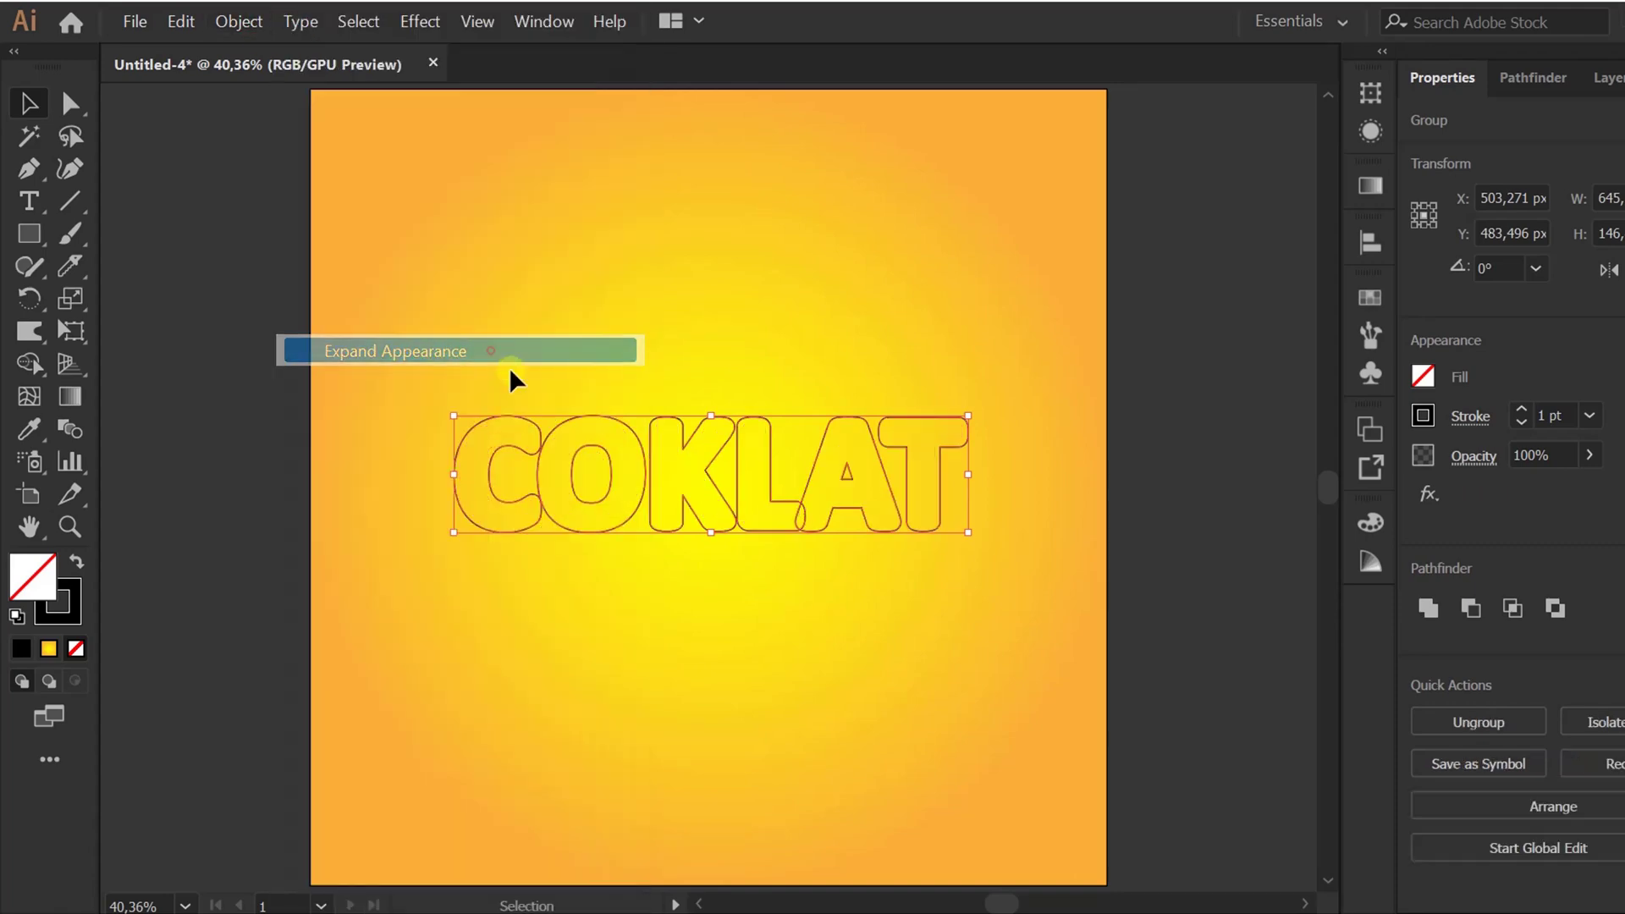
right_click(701, 502)
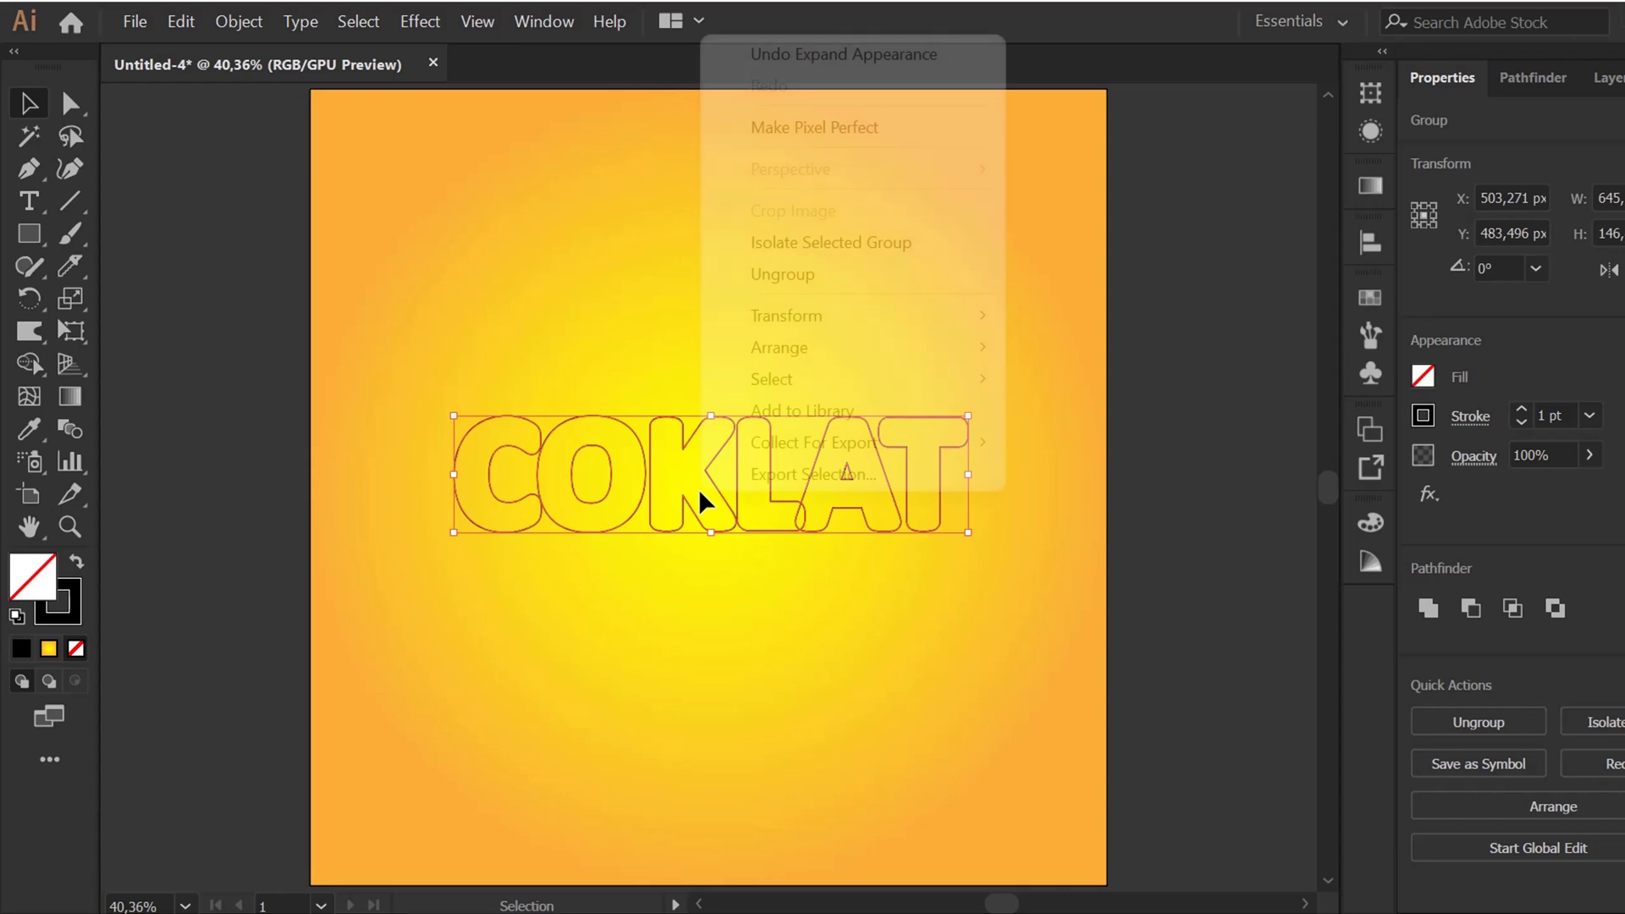
click(827, 272)
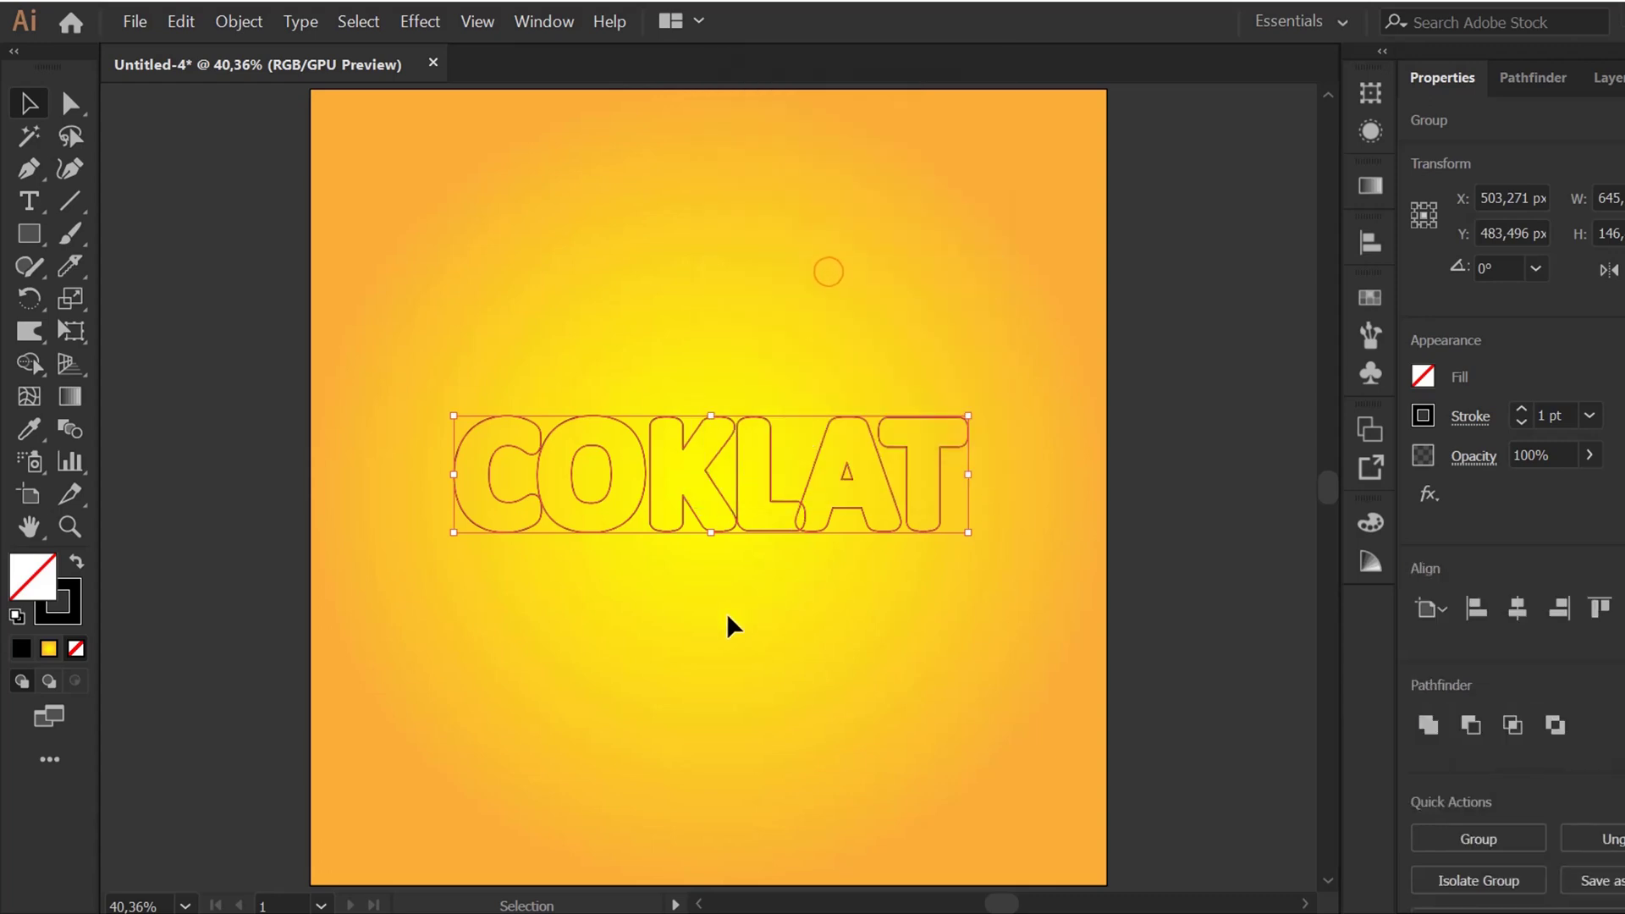
Step: Tilt the letter O slightly clockwise and the letter K about 3.2° counter-clockwise
click(1006, 362)
drag(570, 558, 570, 559)
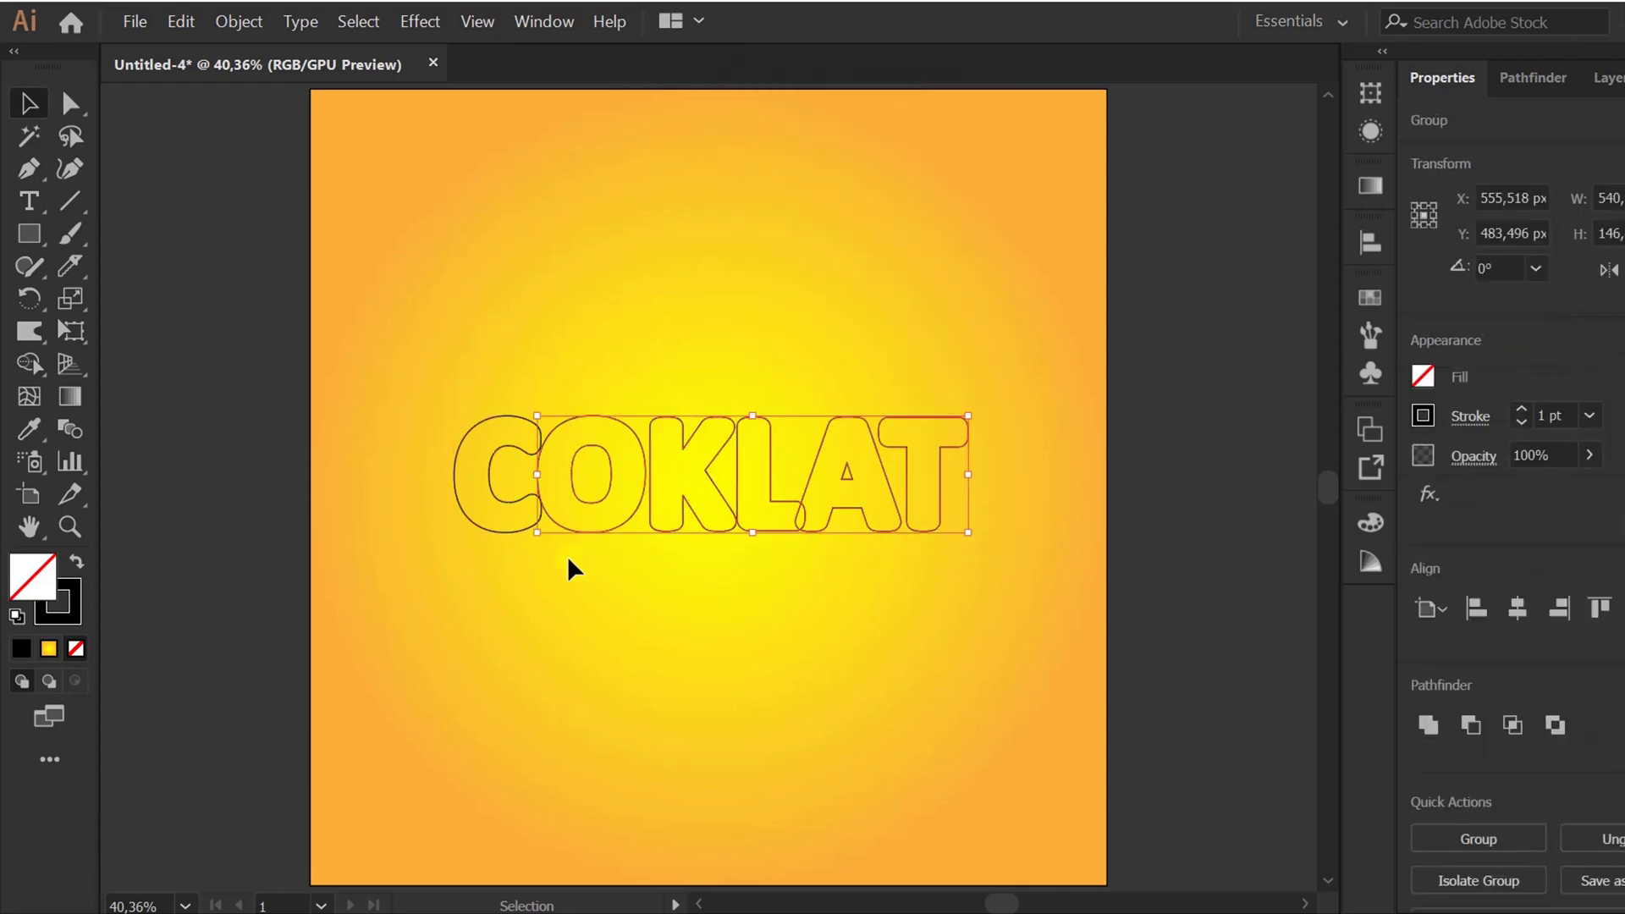
click(568, 559)
scroll(570, 516, up, 3)
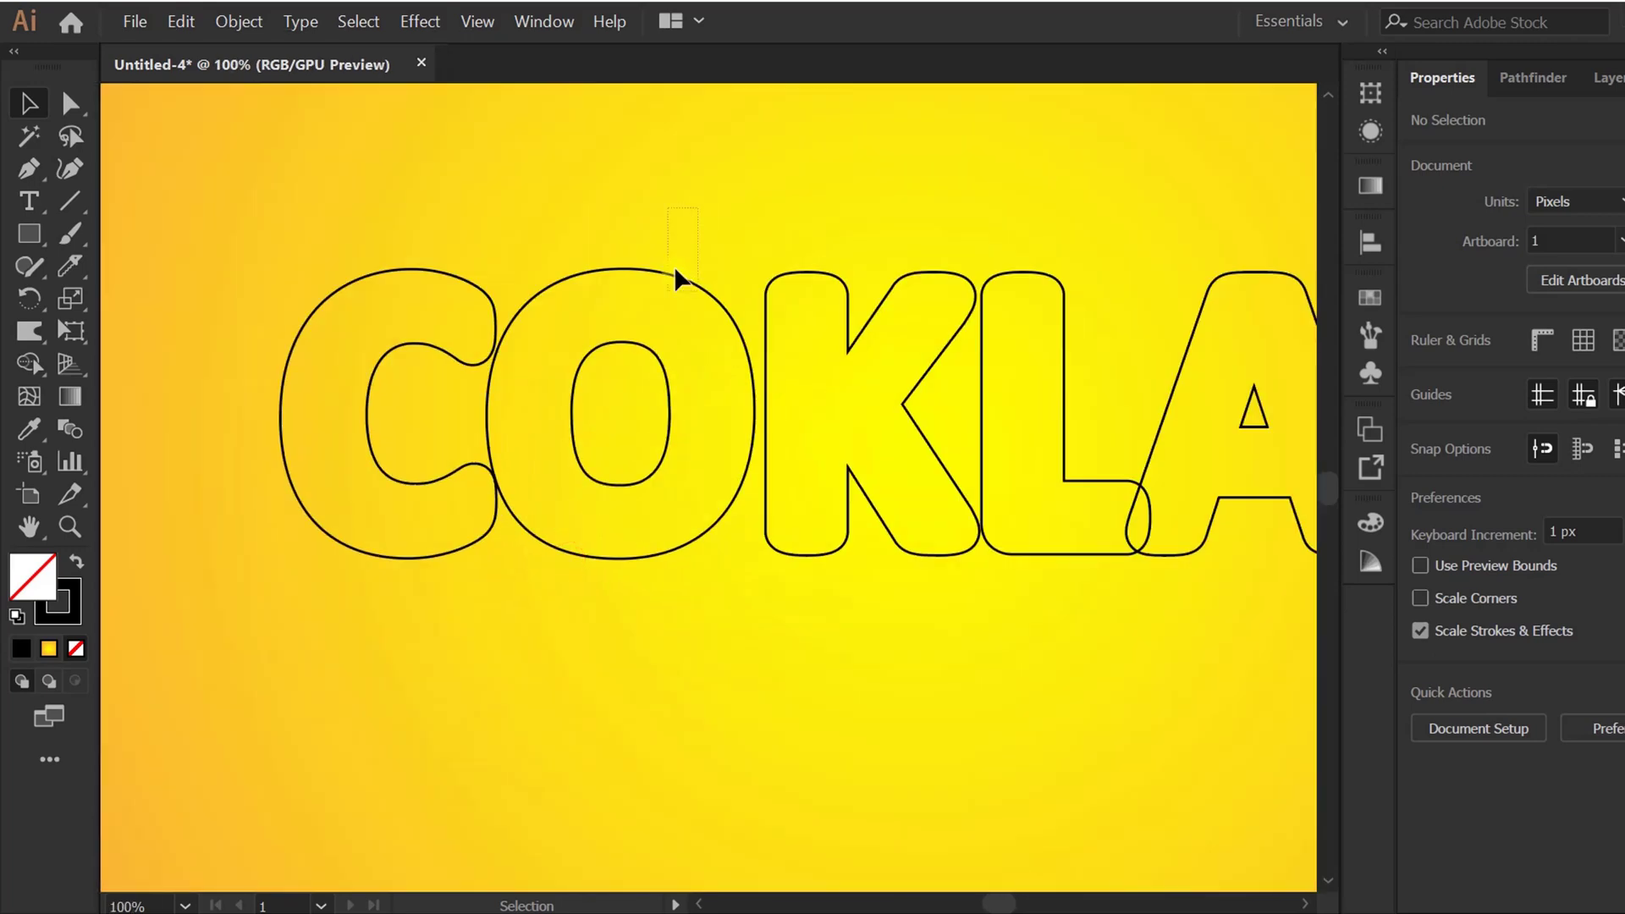
drag(677, 277, 619, 428)
drag(763, 268, 752, 252)
click(973, 286)
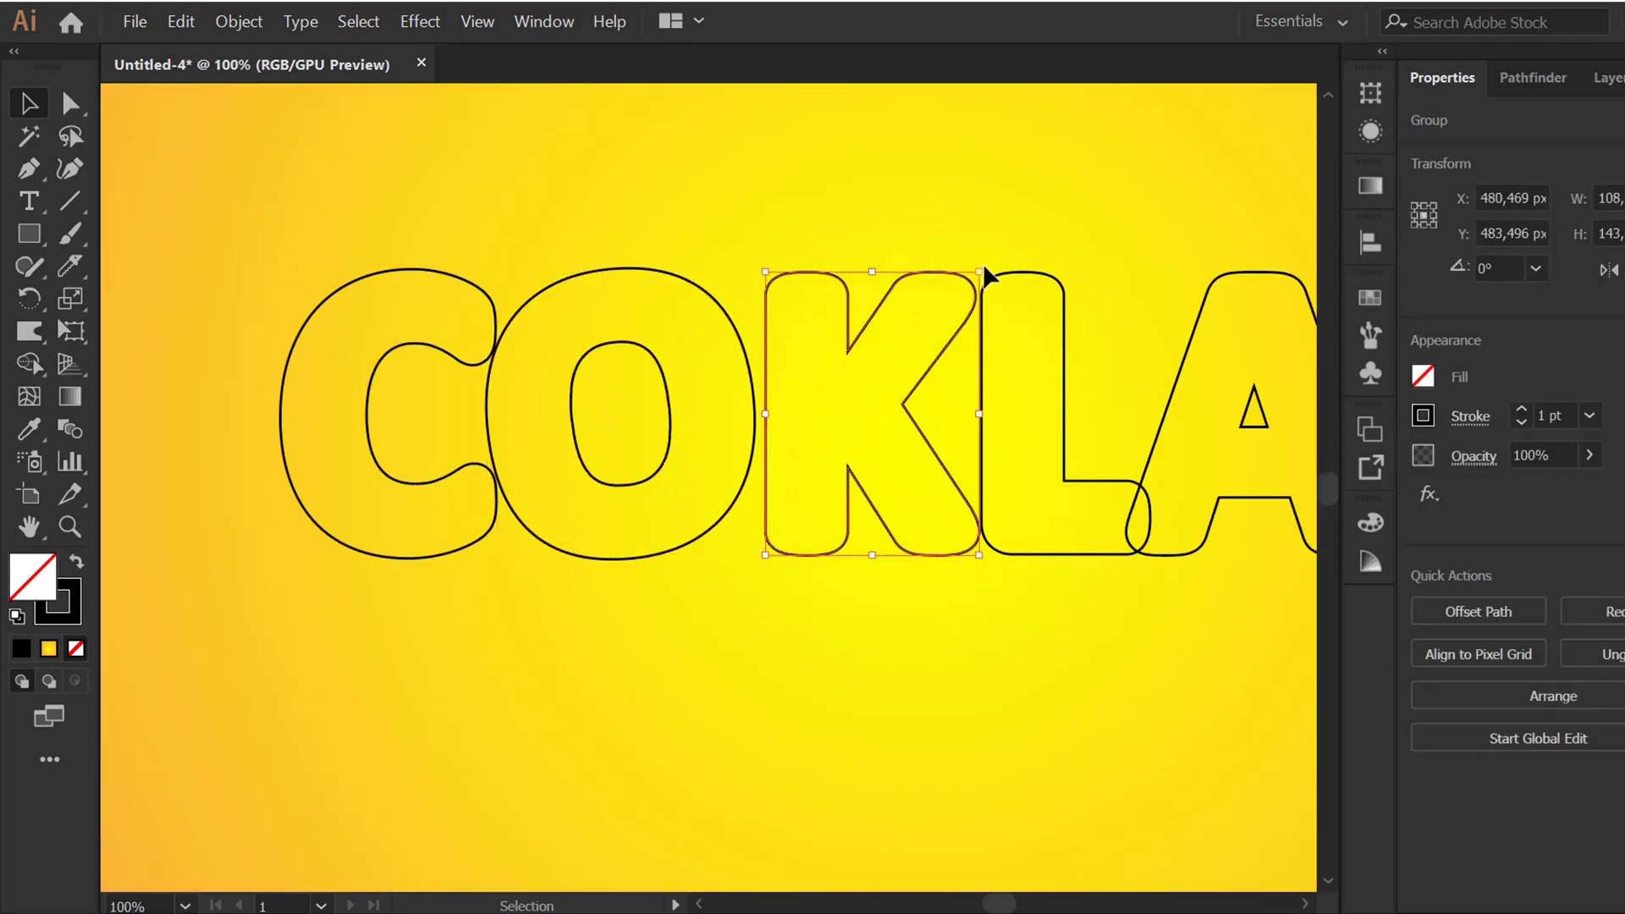
drag(989, 270, 980, 258)
Step: Tilt the letters L and A slightly clockwise and the letter T about 4.6° clockwise
drag(1081, 229, 727, 251)
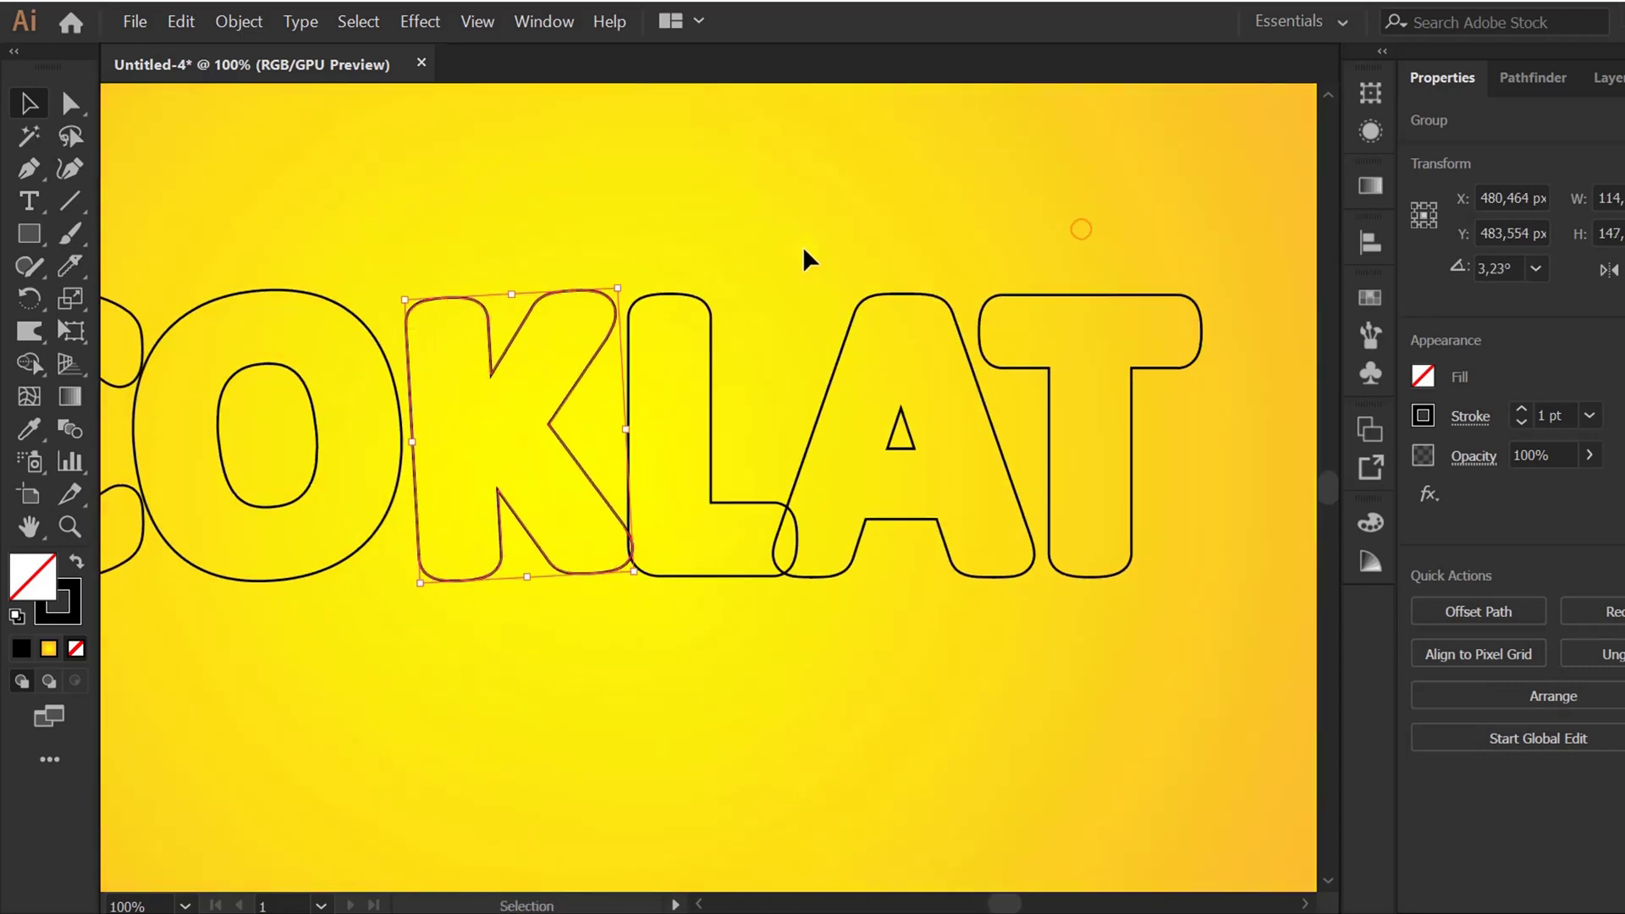
drag(691, 344, 691, 344)
drag(810, 286, 826, 289)
drag(923, 245, 686, 296)
drag(711, 297, 631, 365)
drag(775, 349, 780, 352)
click(935, 374)
drag(937, 352, 953, 365)
key(ctrl+minus)
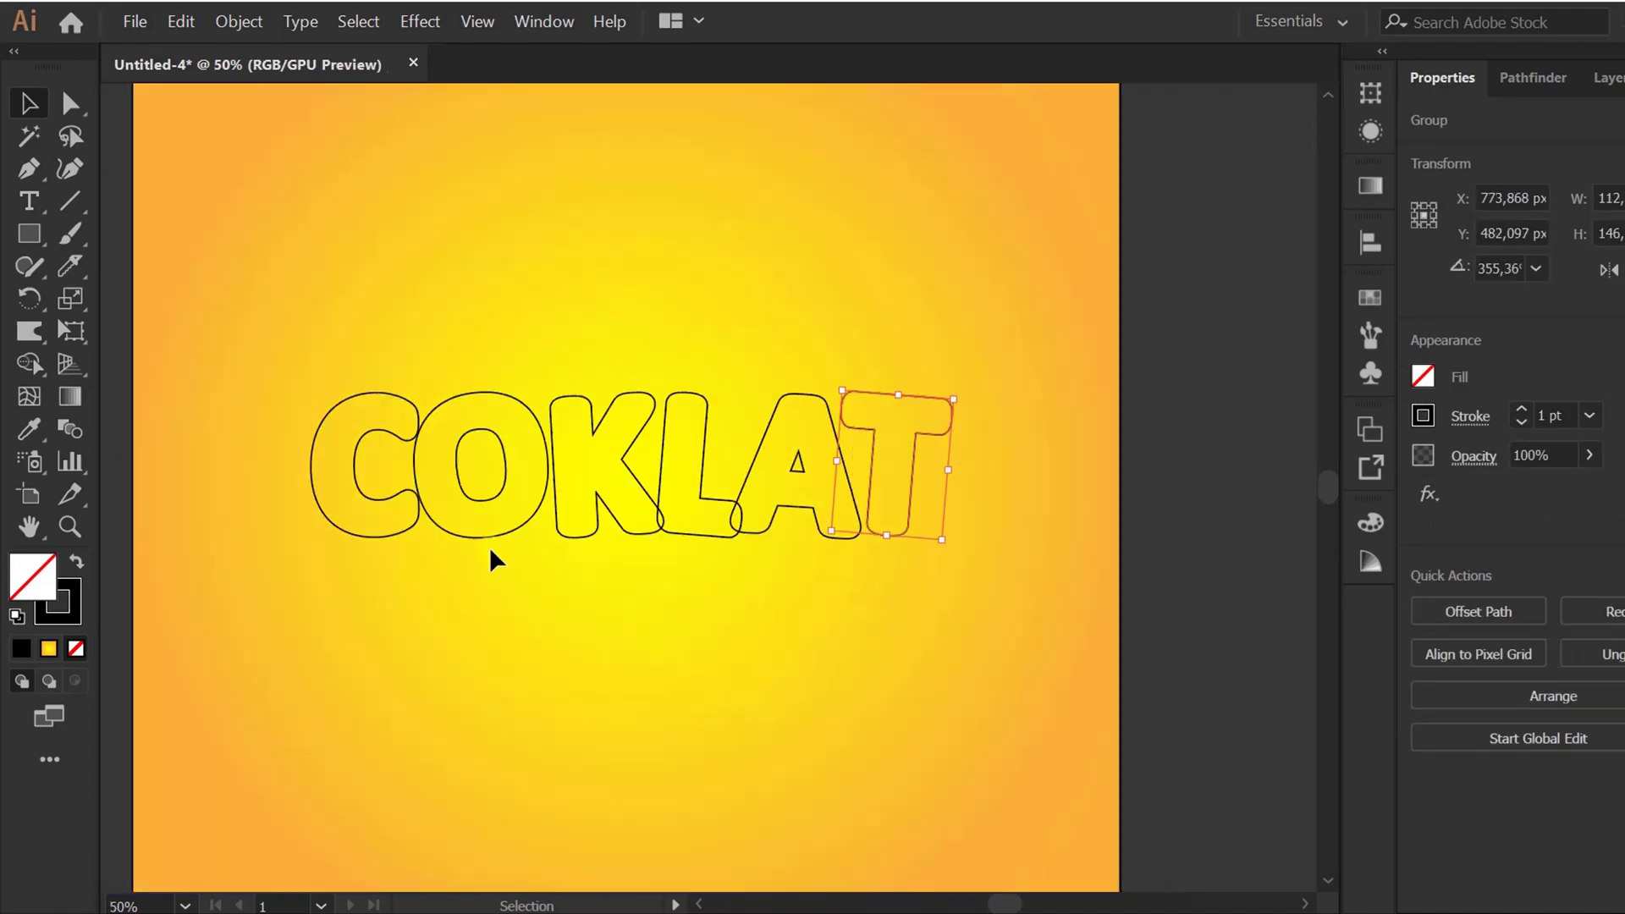
Step: Tilt the letter C slightly counter-clockwise and nudge it to the left
click(327, 544)
drag(443, 373, 441, 419)
click(470, 666)
click(381, 323)
drag(301, 466, 296, 468)
key(Left)
click(517, 652)
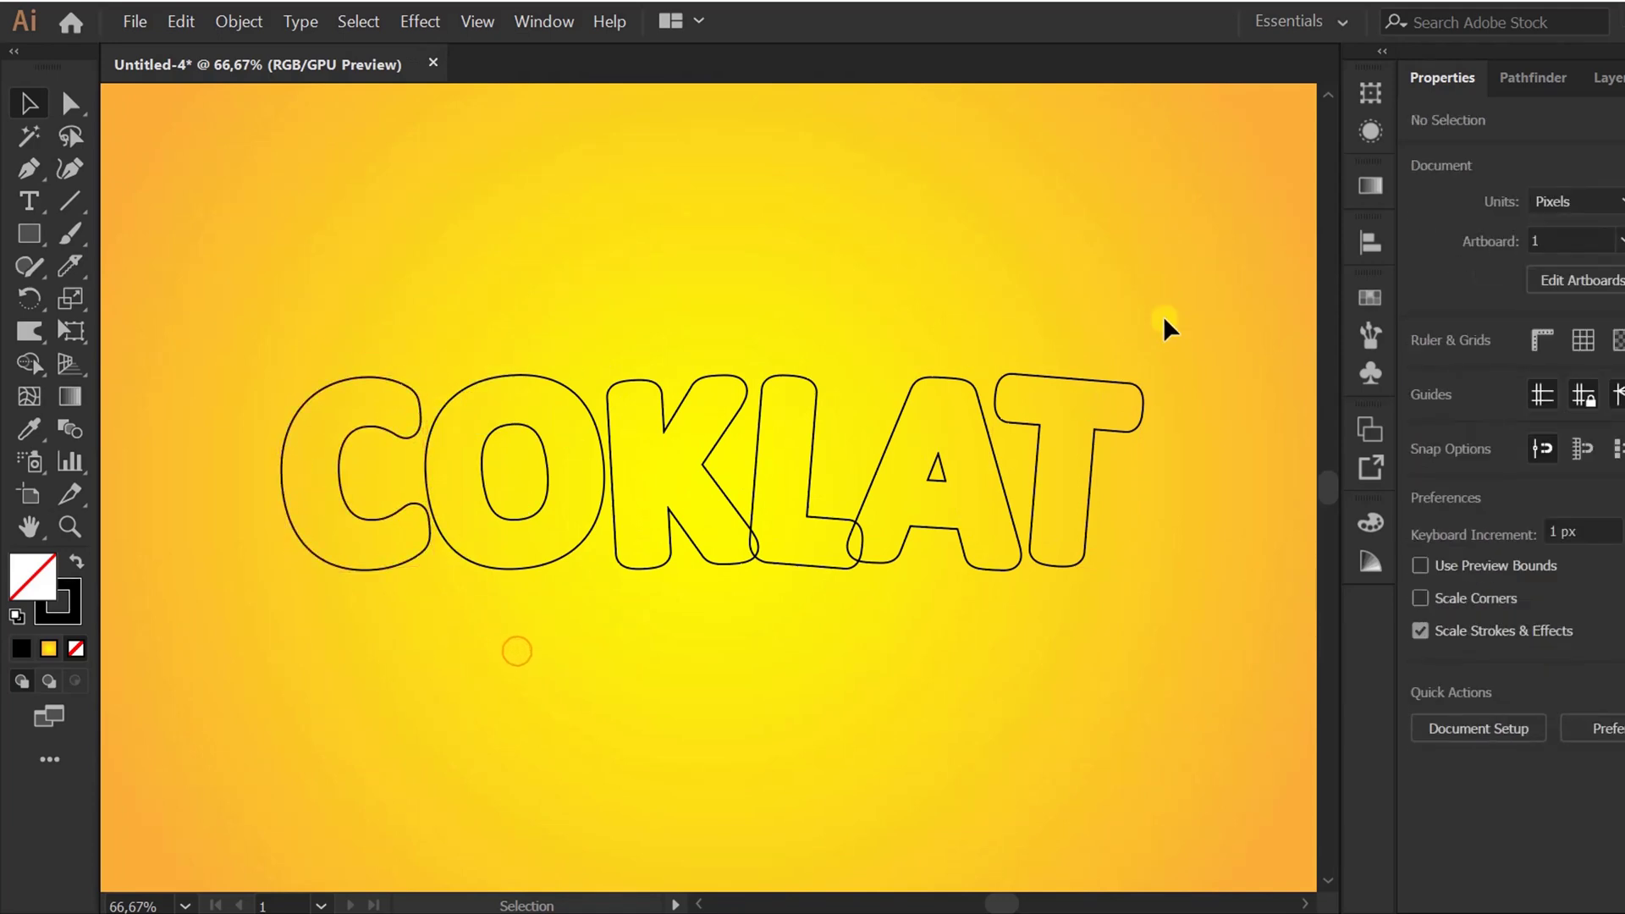
Step: Nudge the letters L, A and T together to the right, clear of the K
drag(803, 621, 803, 620)
key(Right)
key(Right)
key(Right)
key(Right)
key(Right)
key(Right)
key(Right)
key(Right)
key(Right)
key(Right)
key(Right)
key(Right)
key(Right)
key(Right)
key(Right)
key(Right)
key(Right)
key(Right)
key(Right)
key(Right)
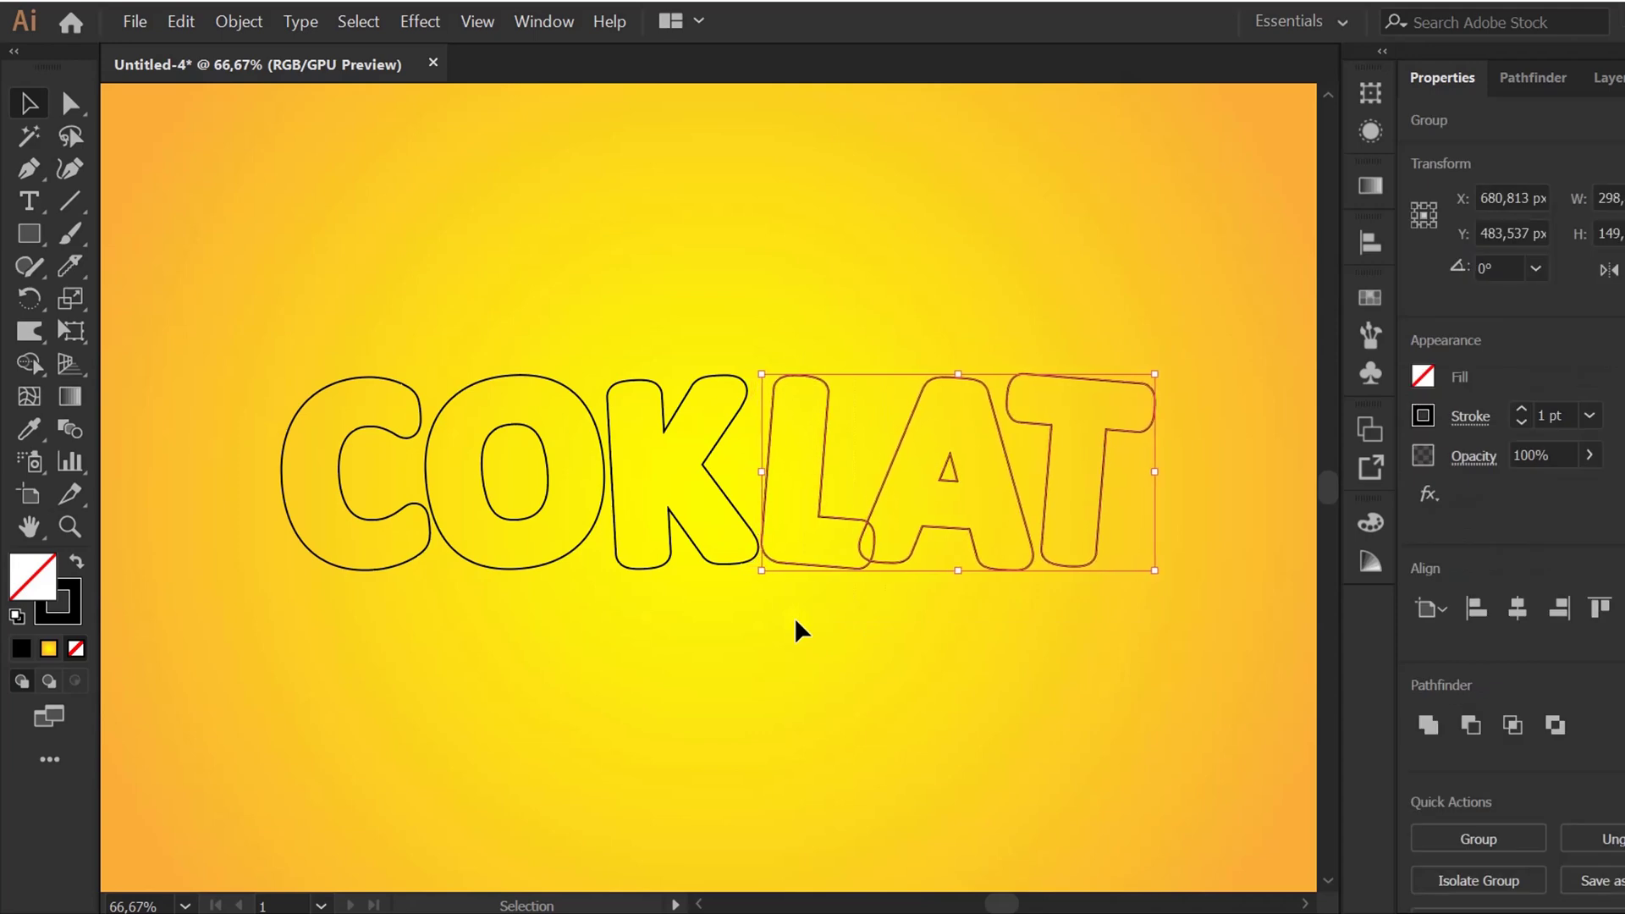
click(853, 703)
Step: Nudge the letters A and T together to the right, clear of the L
drag(1125, 475, 978, 643)
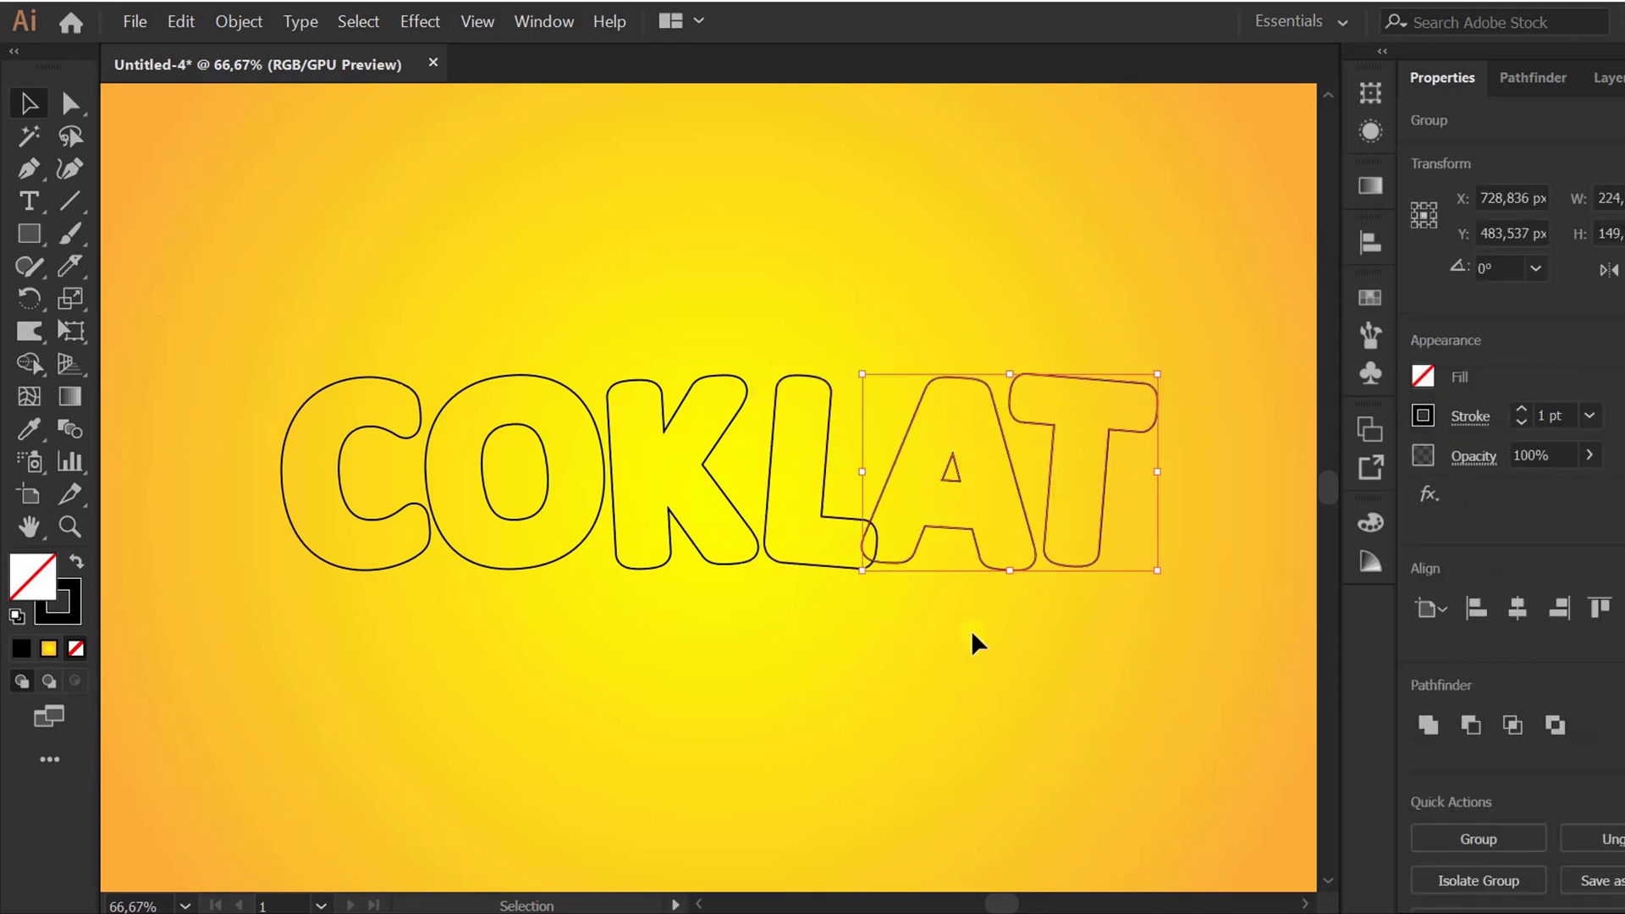
key(Right)
key(Right)
key(Right)
key(Right)
key(Right)
key(Right)
key(Right)
key(Right)
key(Right)
key(Right)
key(Right)
key(Right)
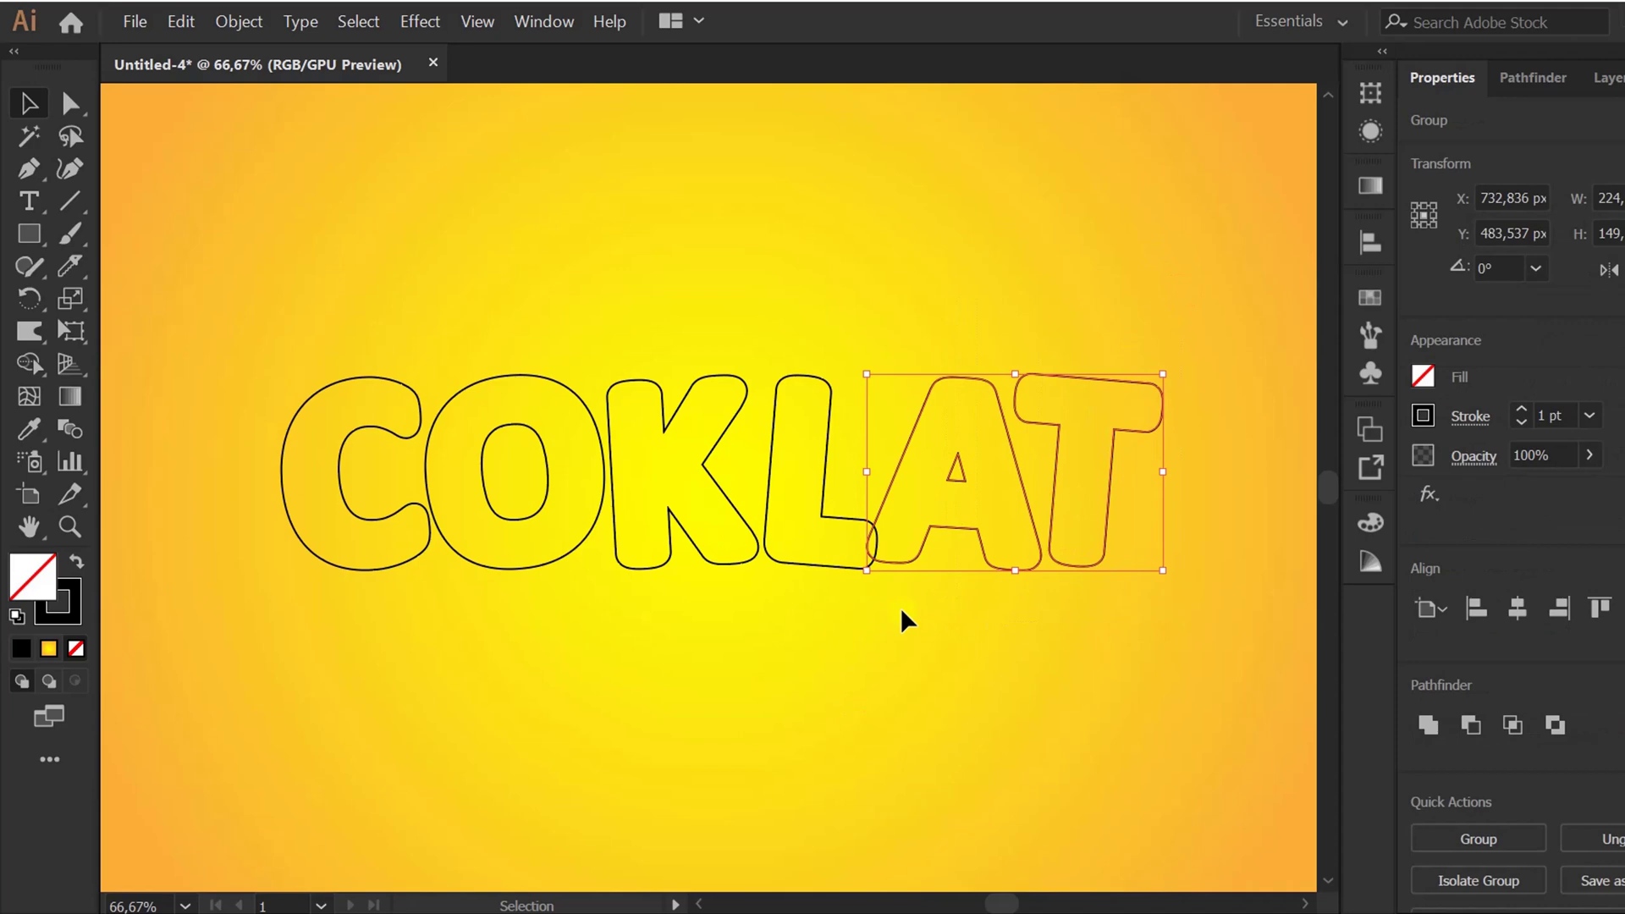
key(Right)
key(Right)
key(Right)
key(Right)
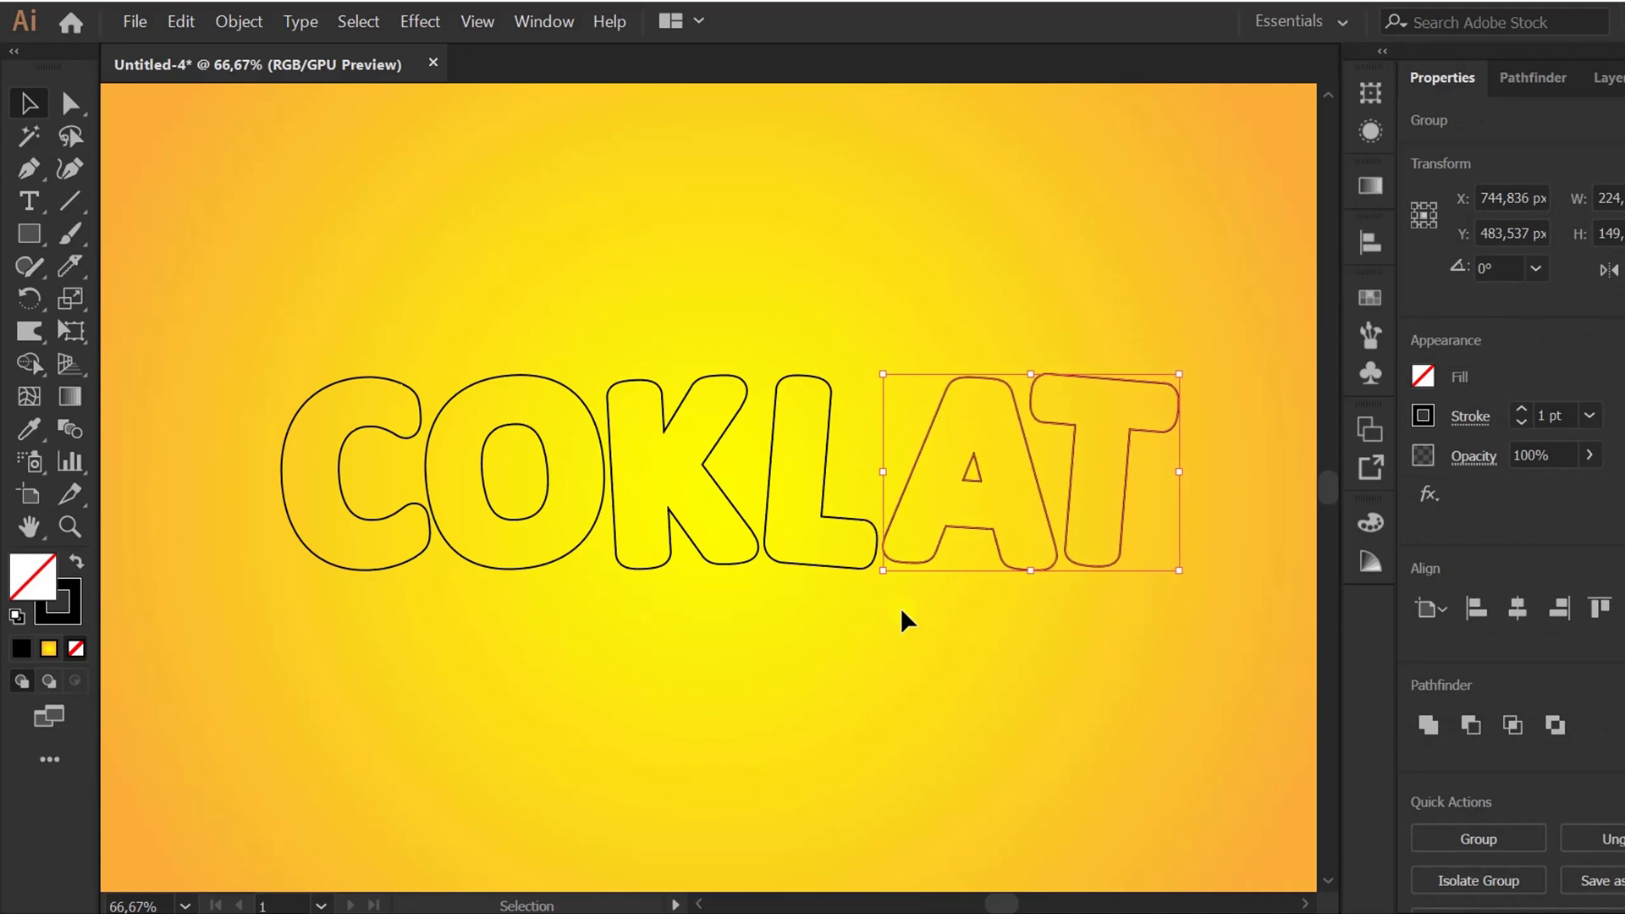
Step: Cut all the letters with the Knife tool along a gently wavy line through their lower middle and ungroup the pieces
click(748, 741)
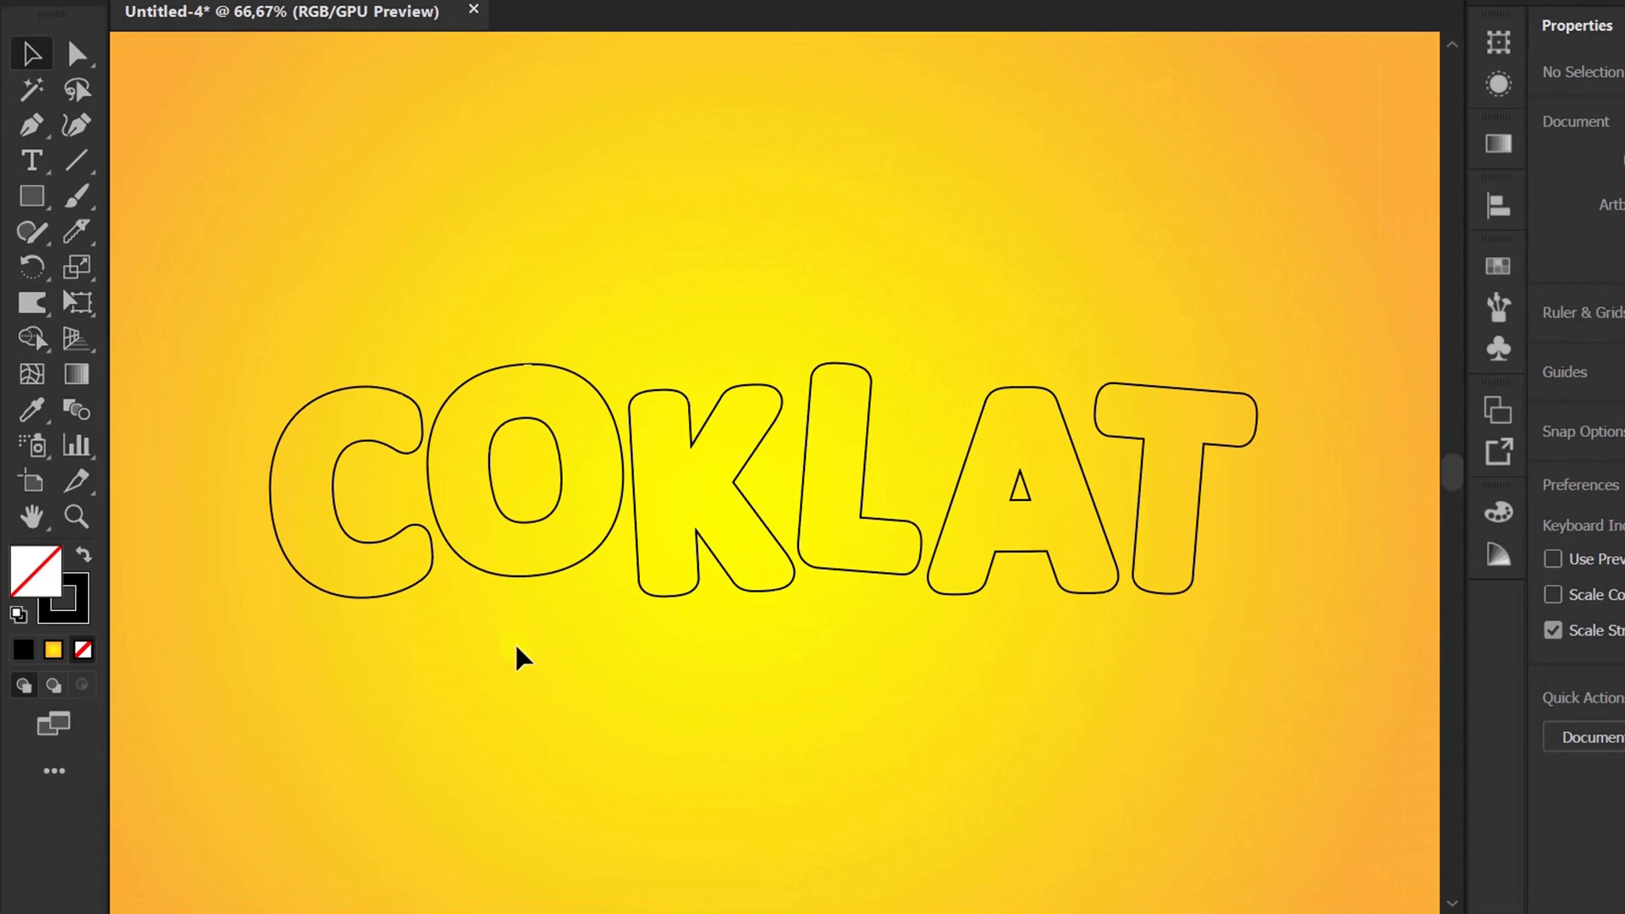
click(85, 233)
click(187, 305)
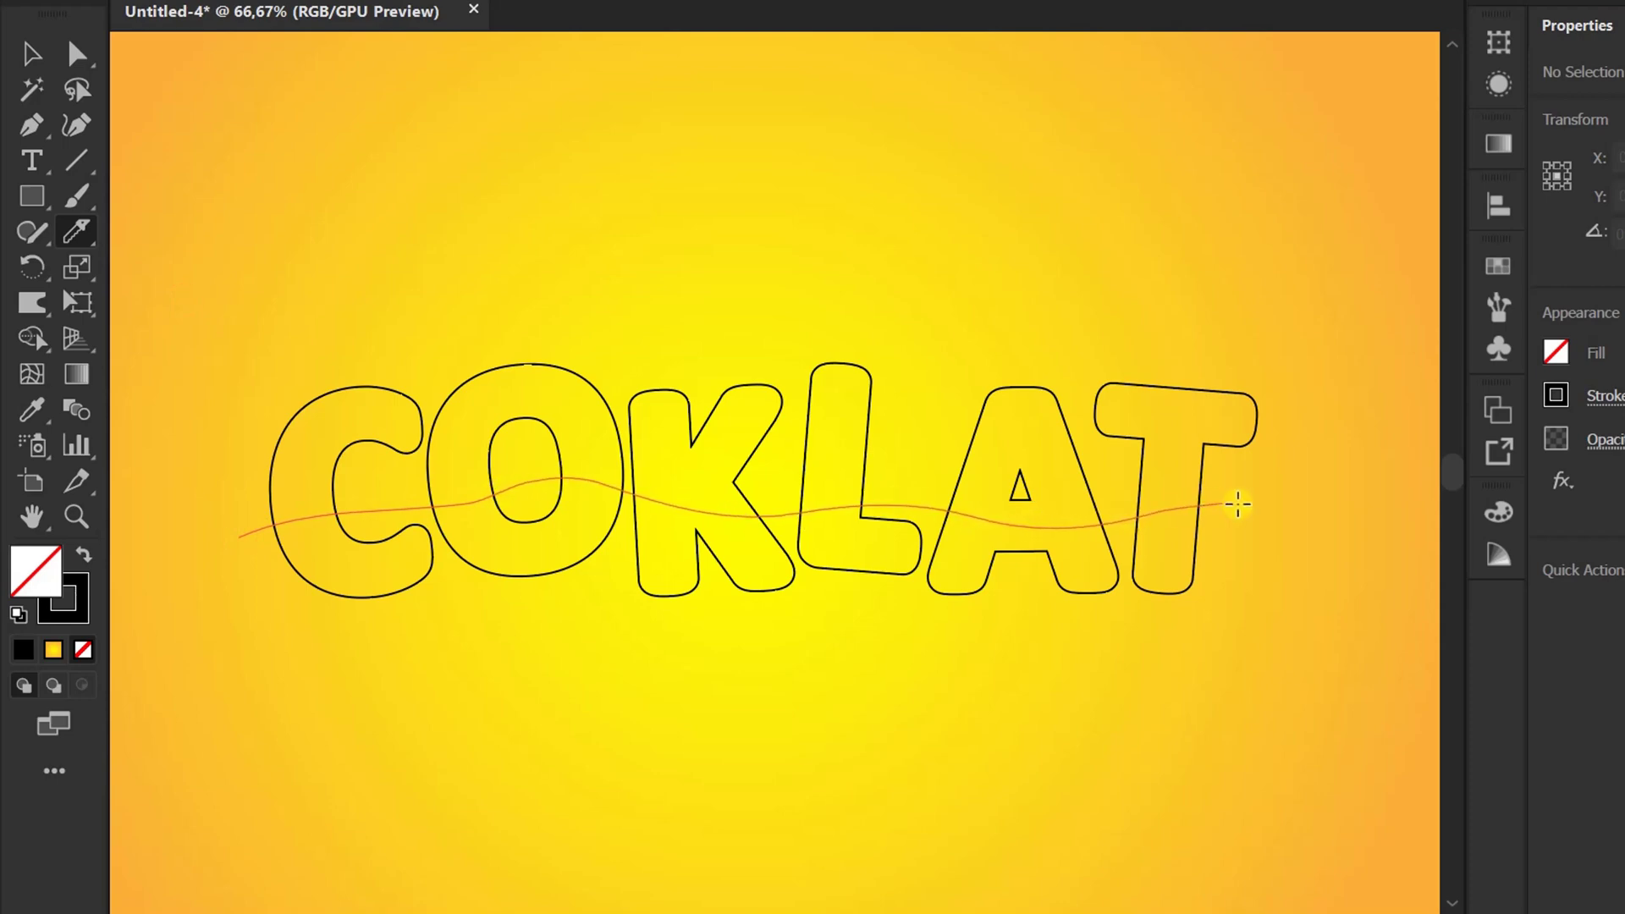
drag(1238, 505, 1238, 506)
key(v)
right_click(683, 472)
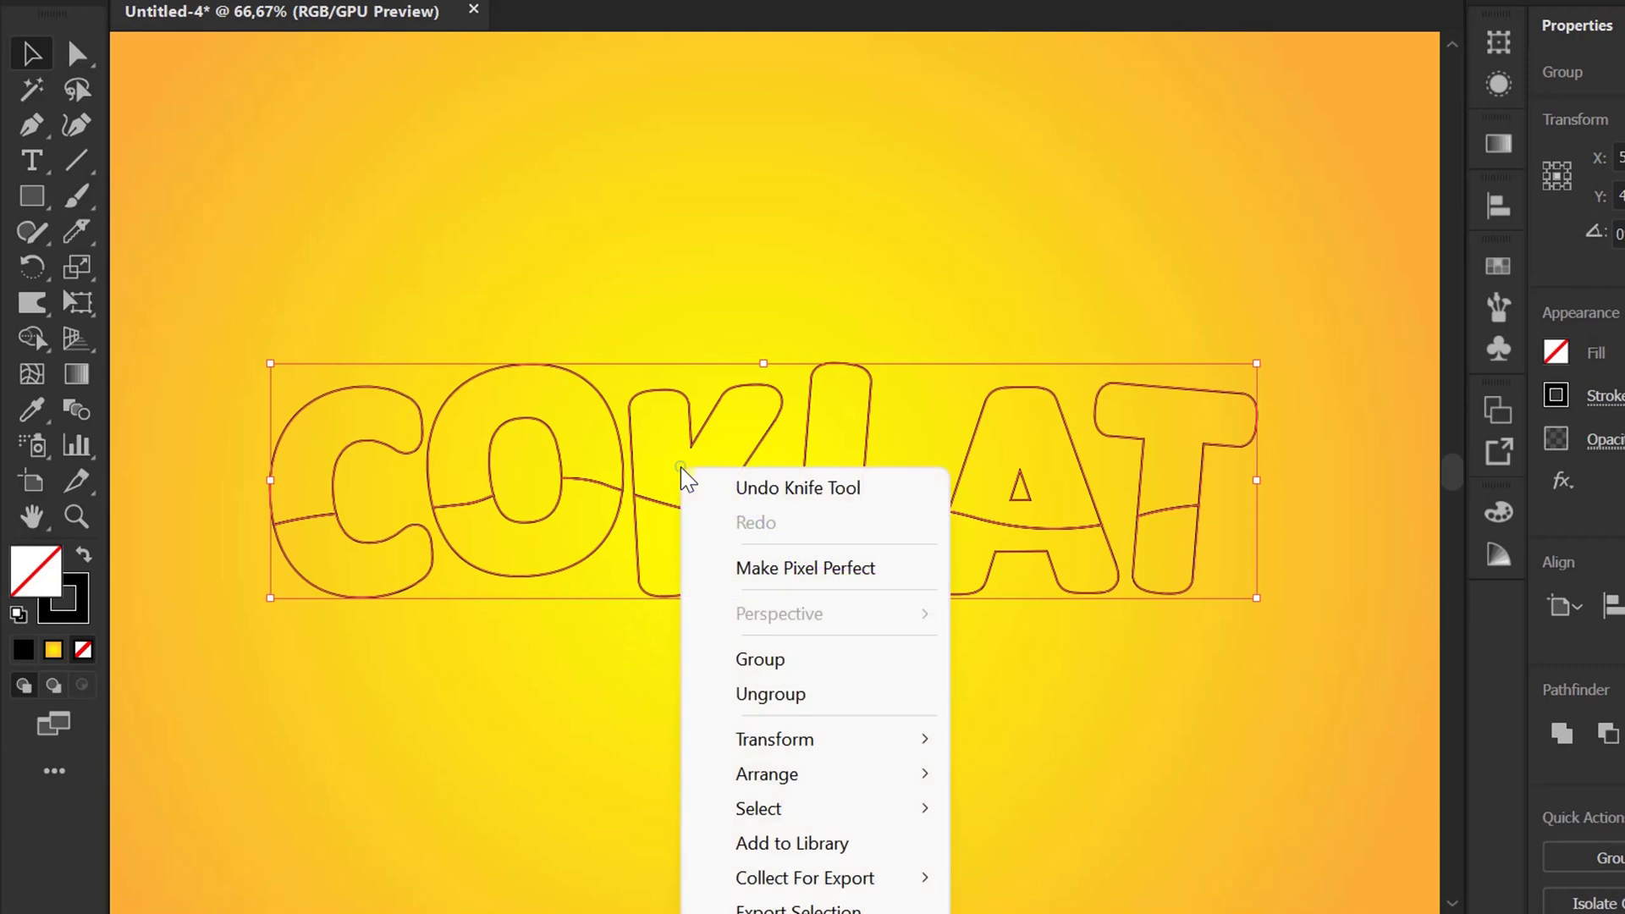
click(766, 690)
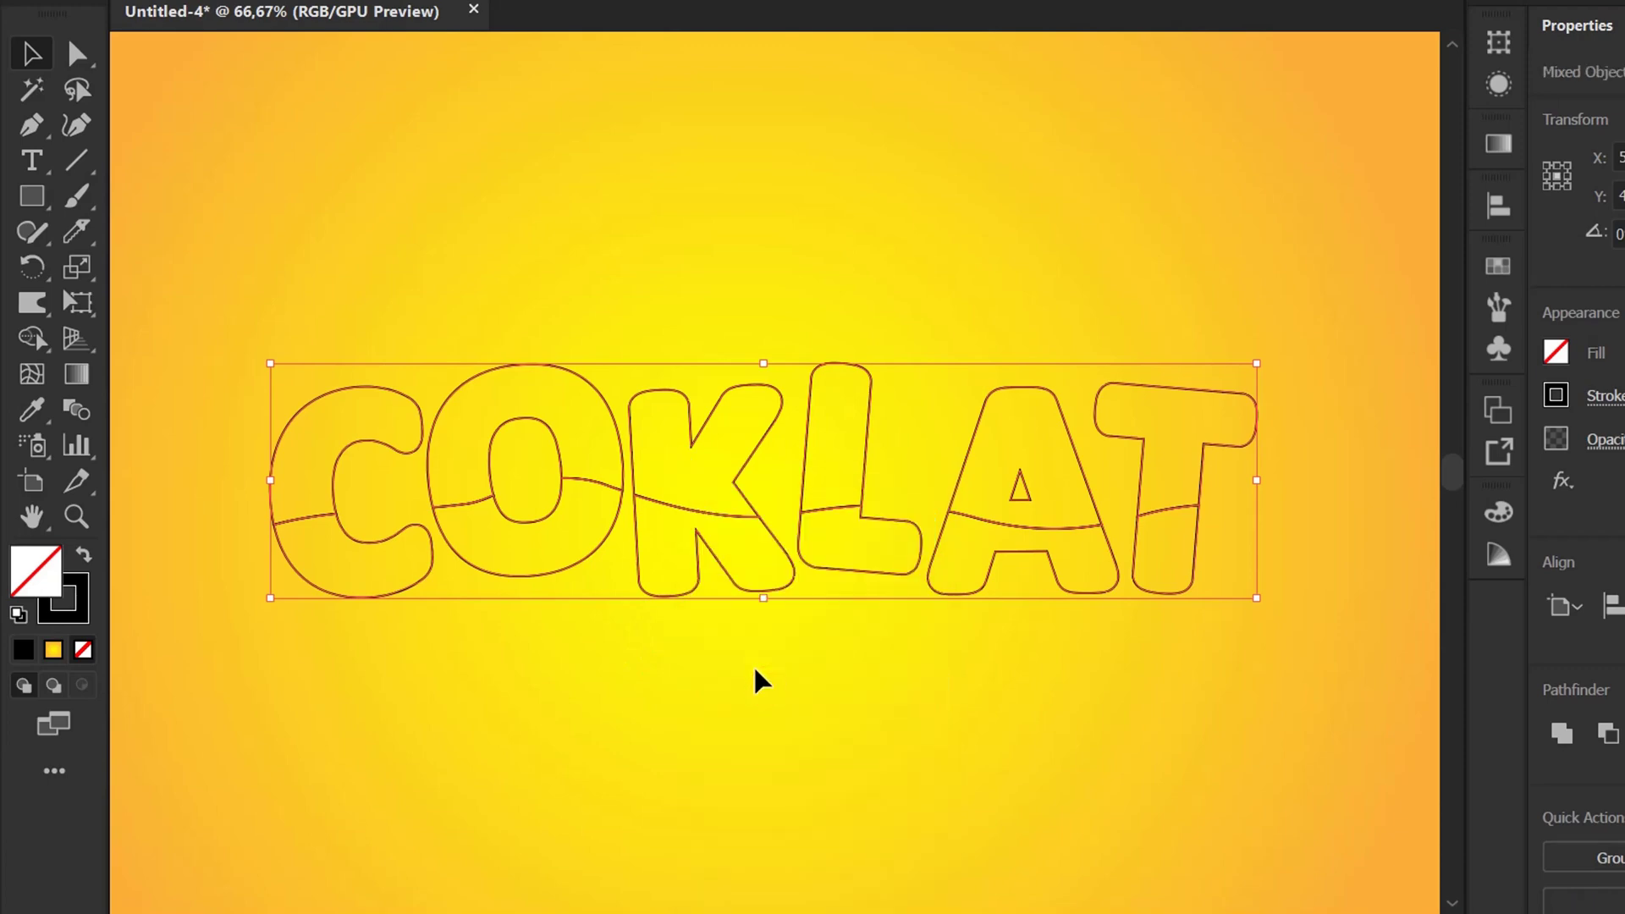
click(827, 664)
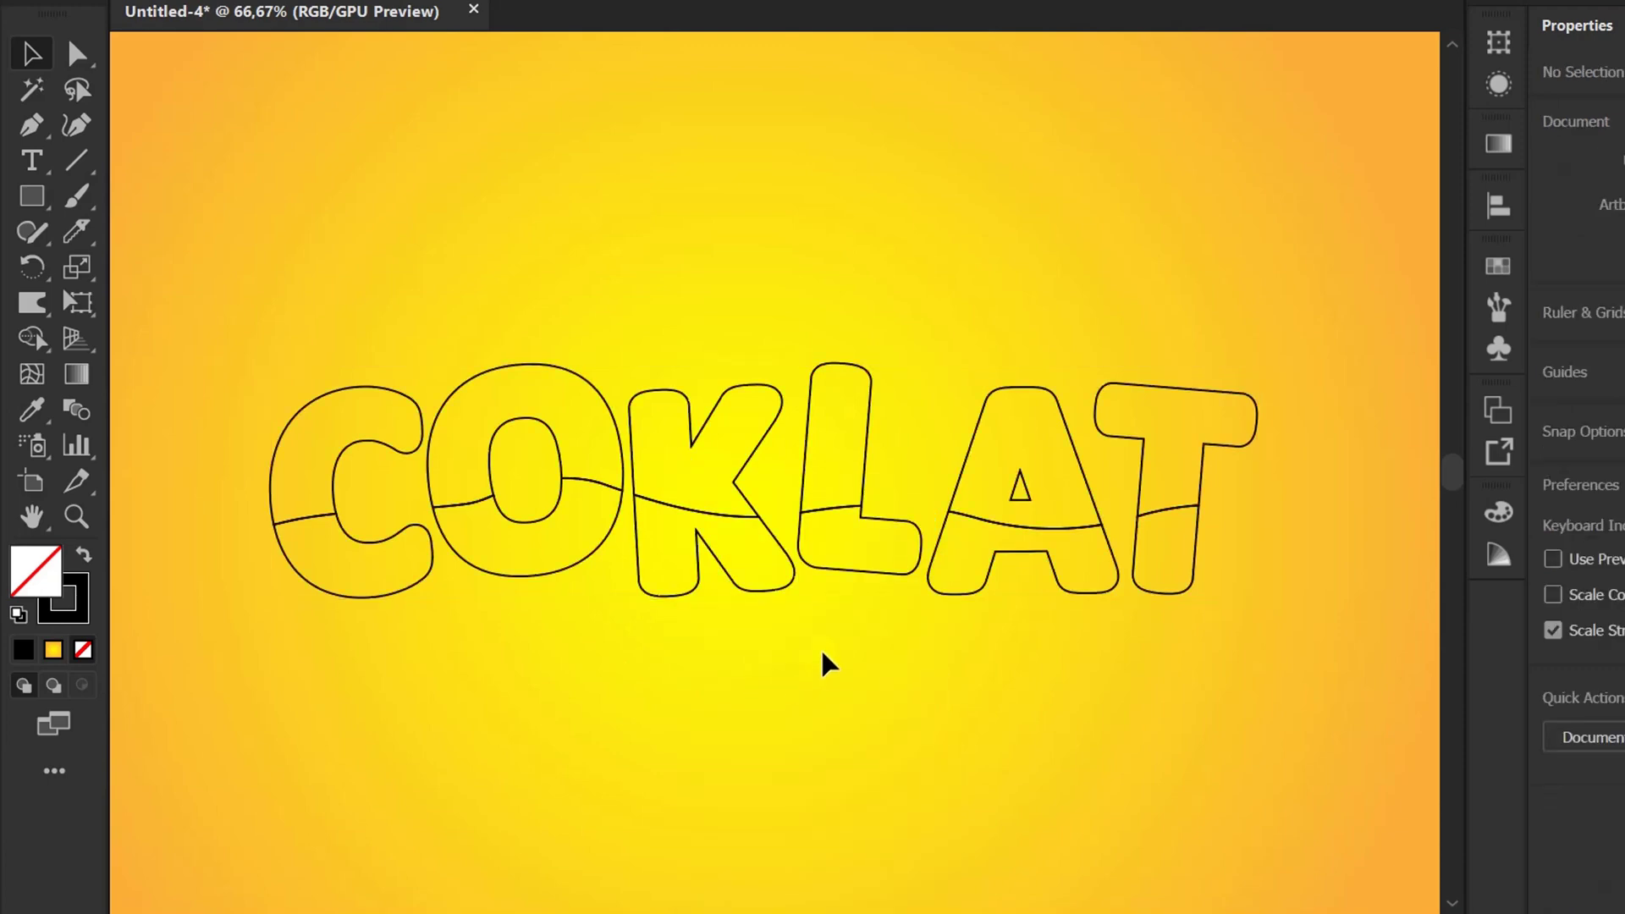
Step: Activate the Warp tool and accept its brush options with 25 px width, 25 px height and 50% intensity
click(30, 306)
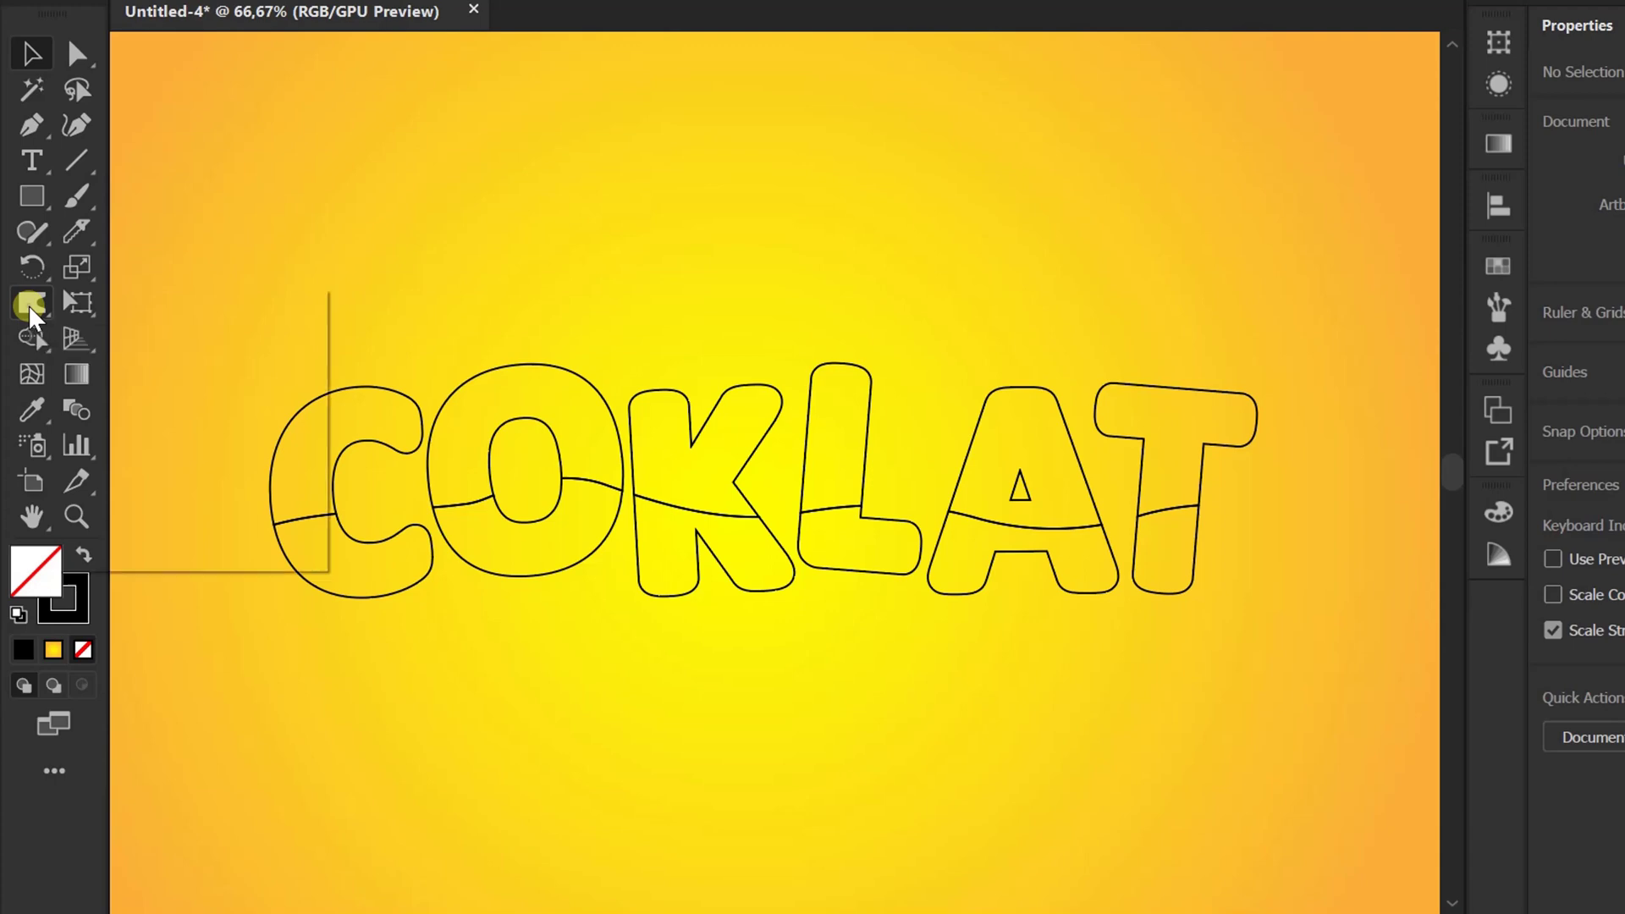
click(131, 343)
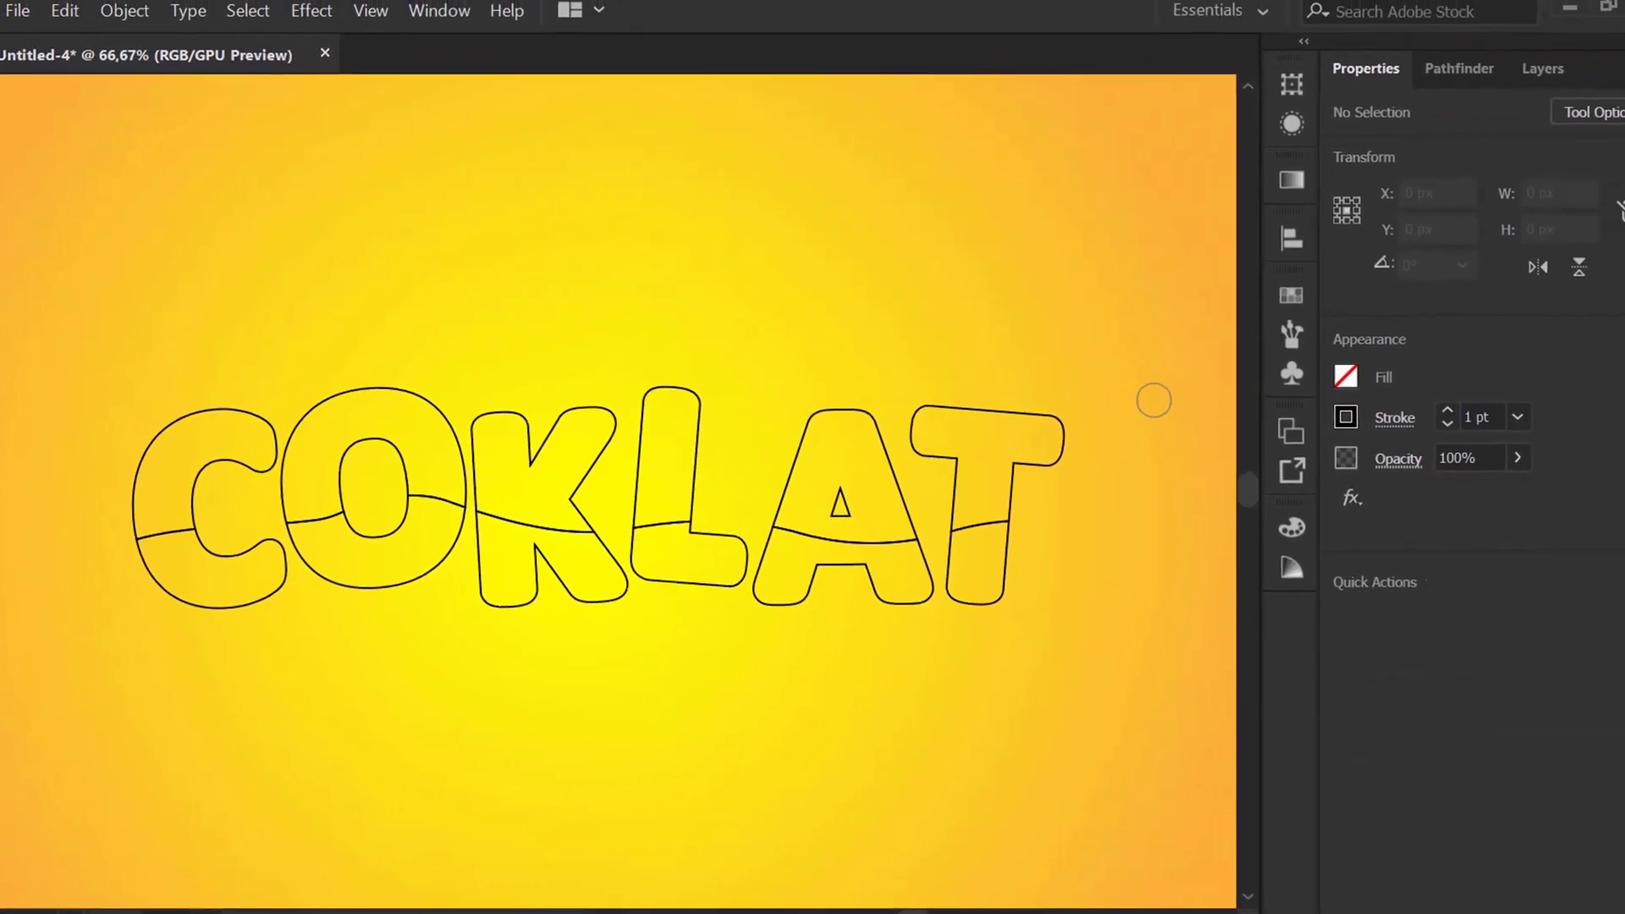
click(1566, 120)
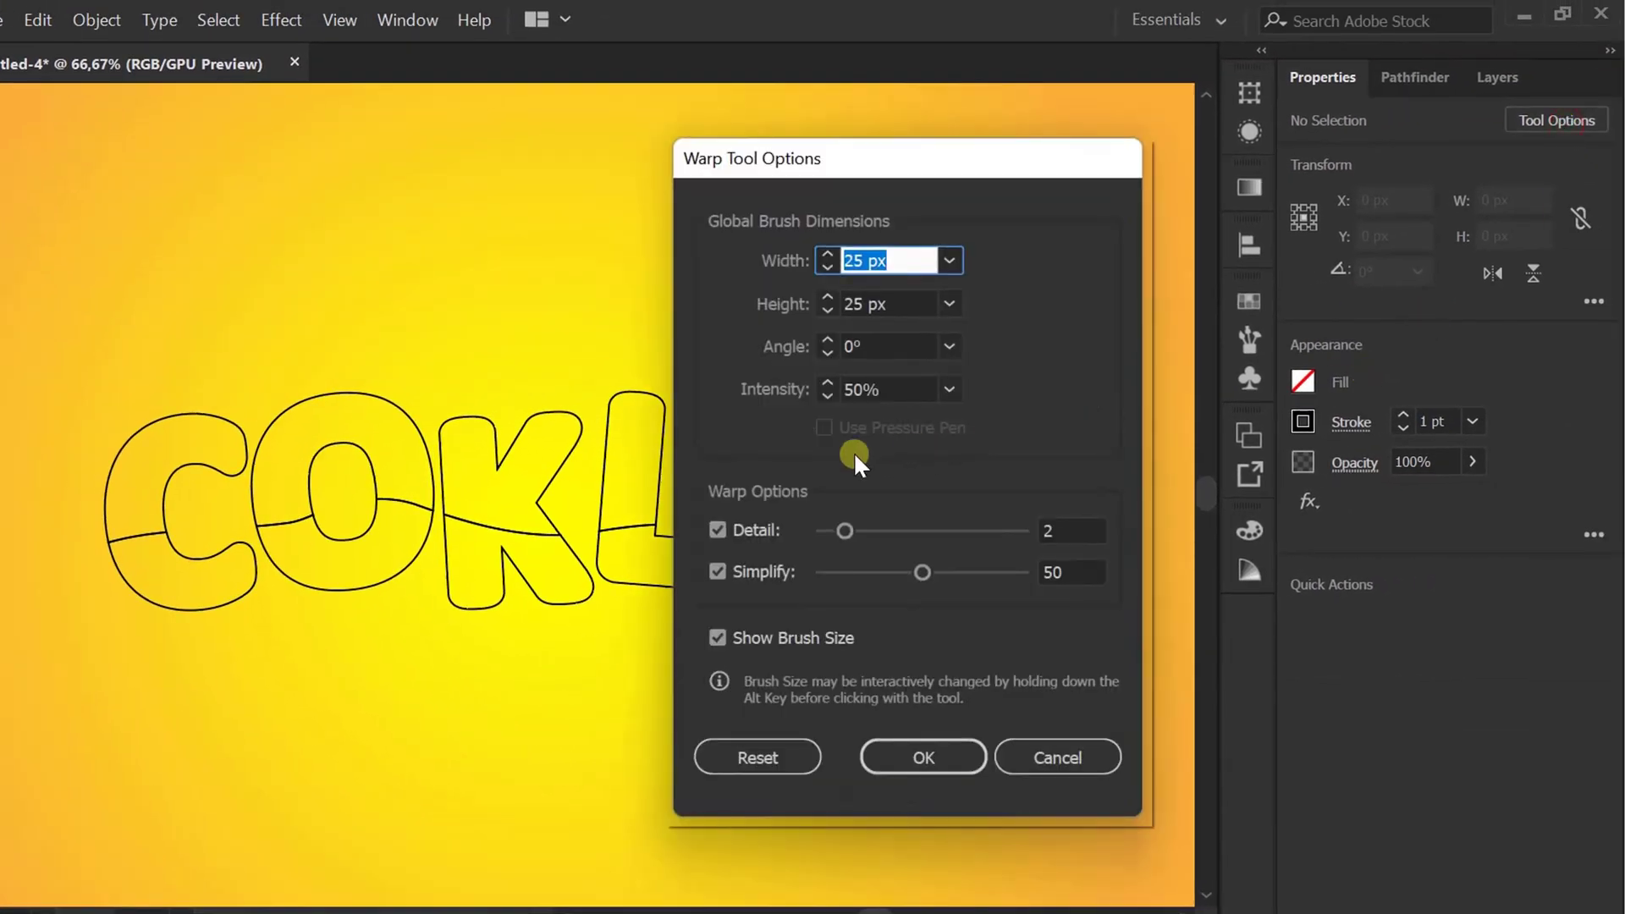
drag(924, 165, 1169, 178)
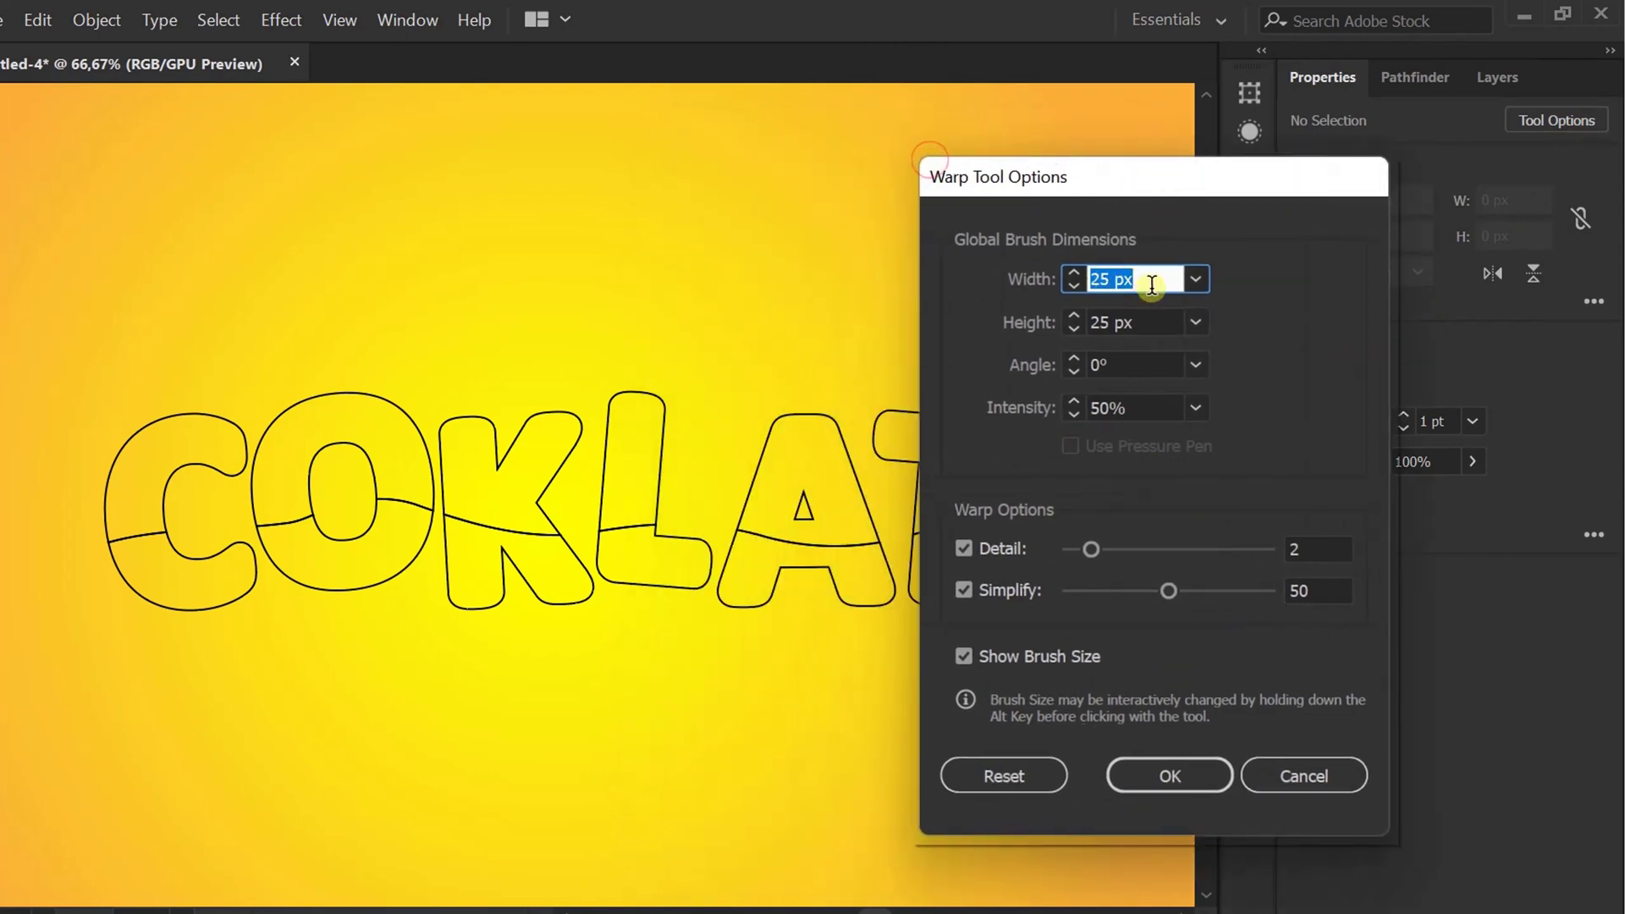
click(1153, 322)
double_click(1153, 322)
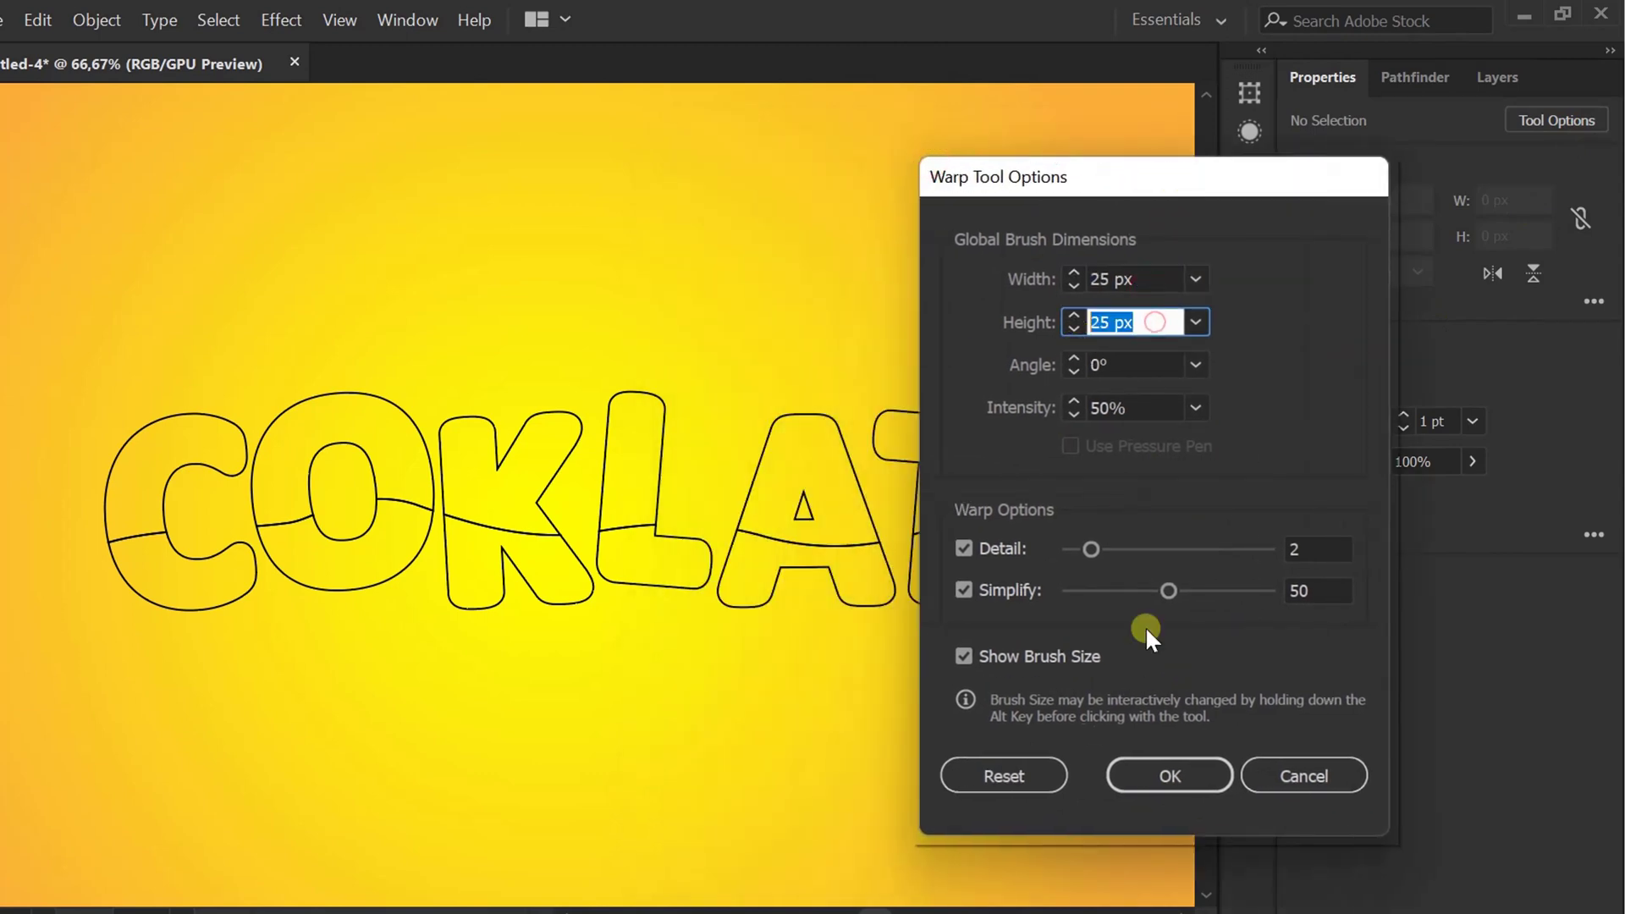
click(1176, 777)
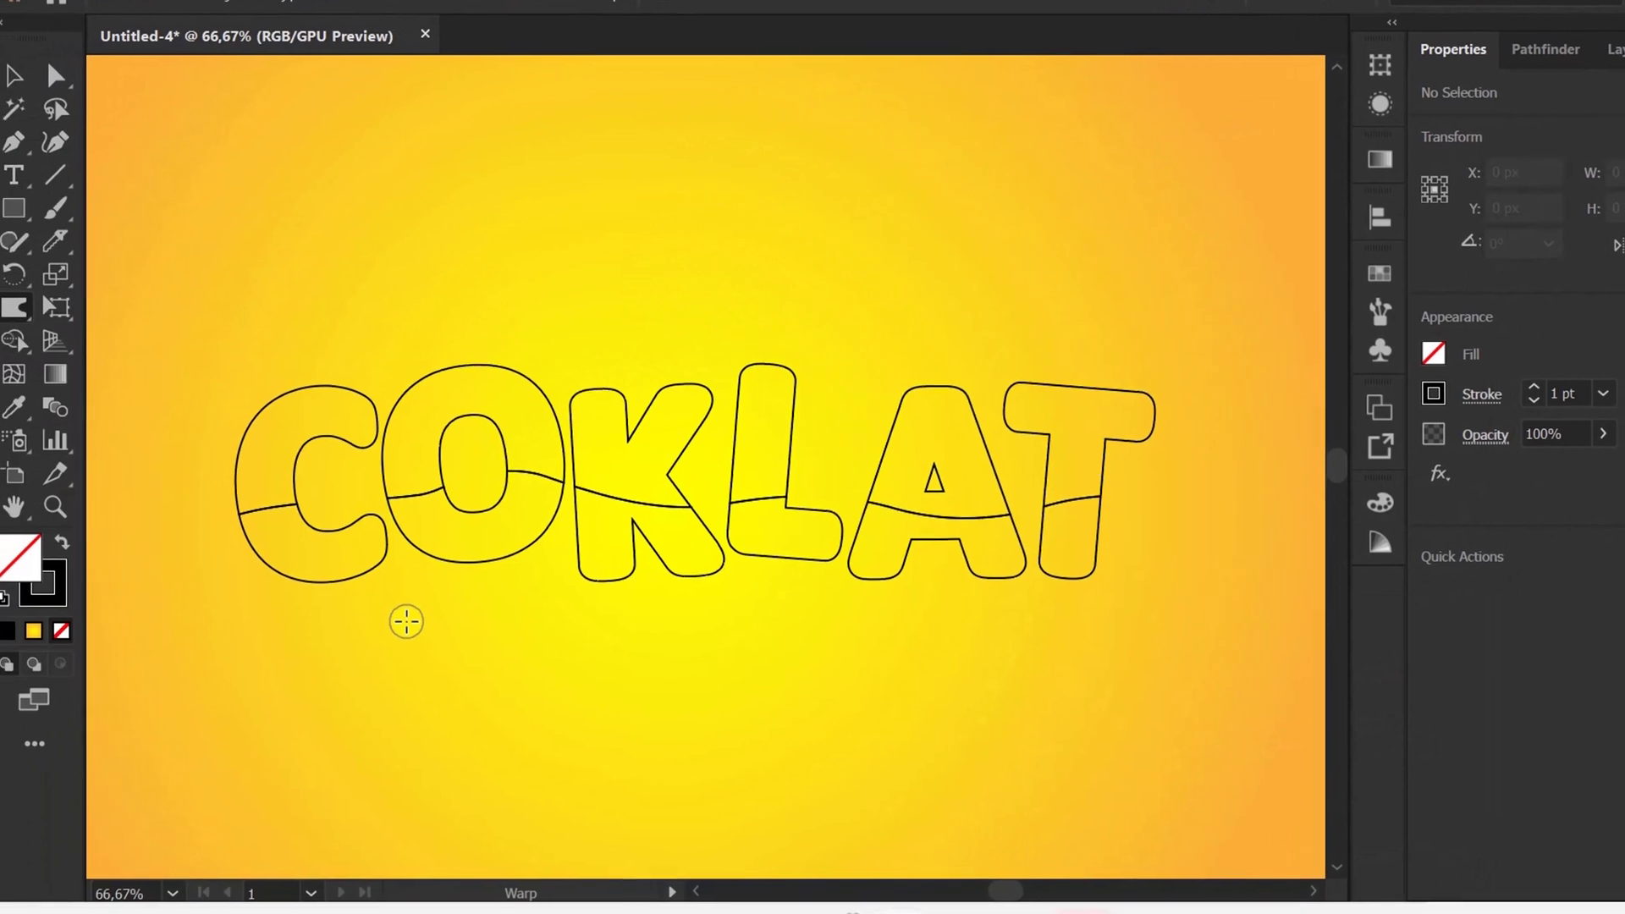
Step: Warp the bottom edge of the letter C downward into three uneven melting drips
alt+scroll(344, 615, up, 4)
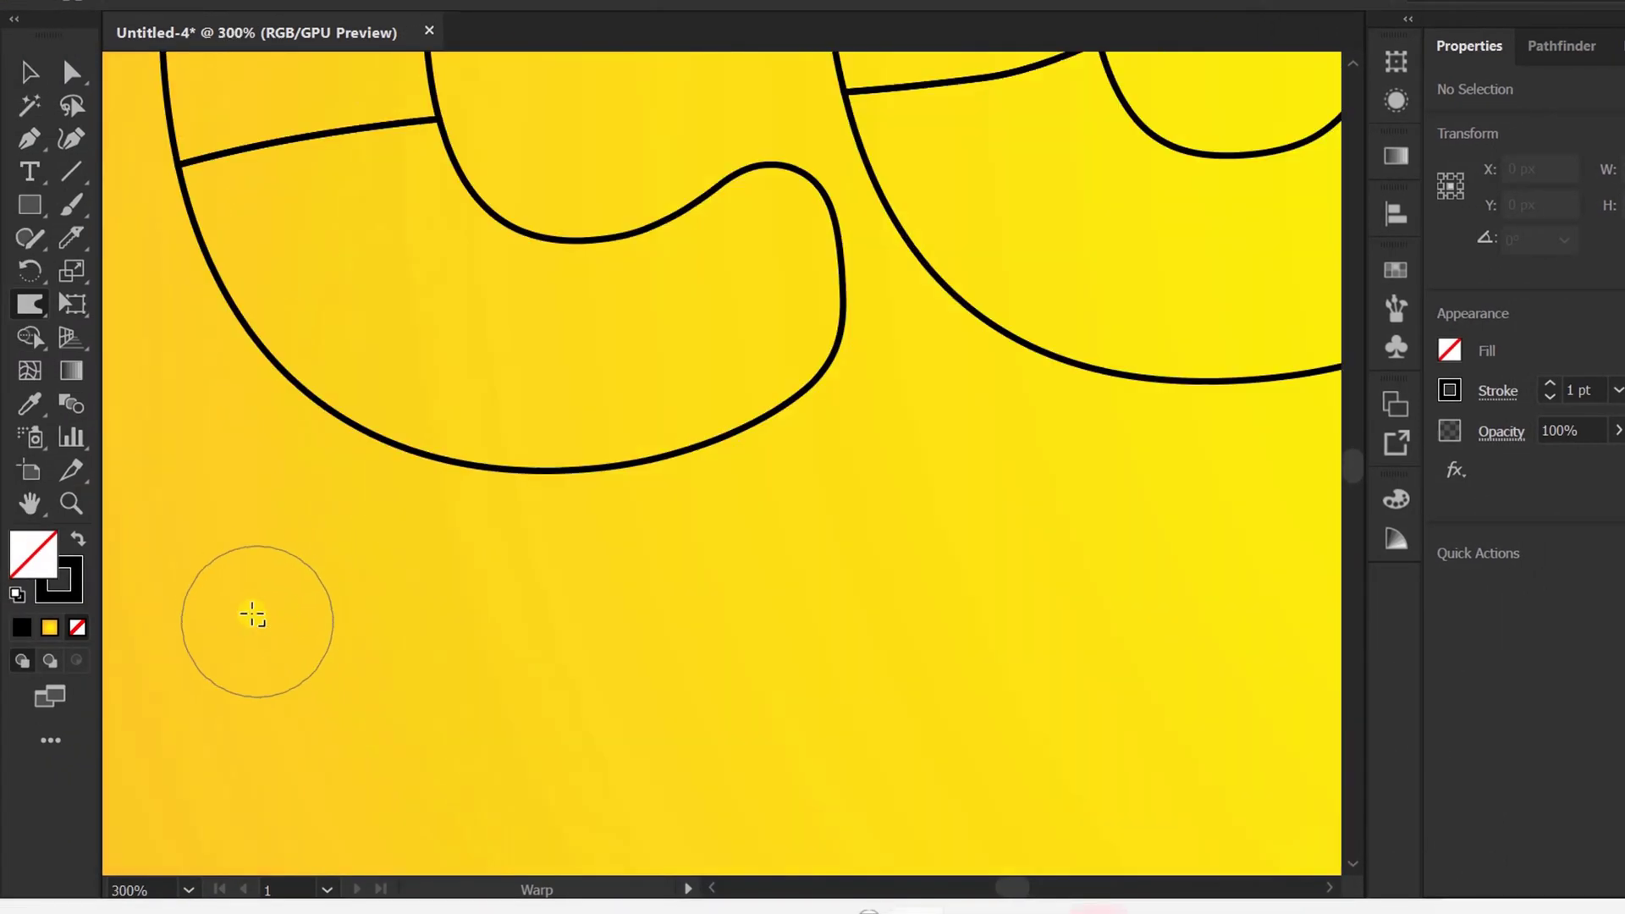
drag(372, 322, 315, 491)
mouse_move(504, 325)
mouse_down()
mouse_move(516, 440)
mouse_move(493, 621)
mouse_up()
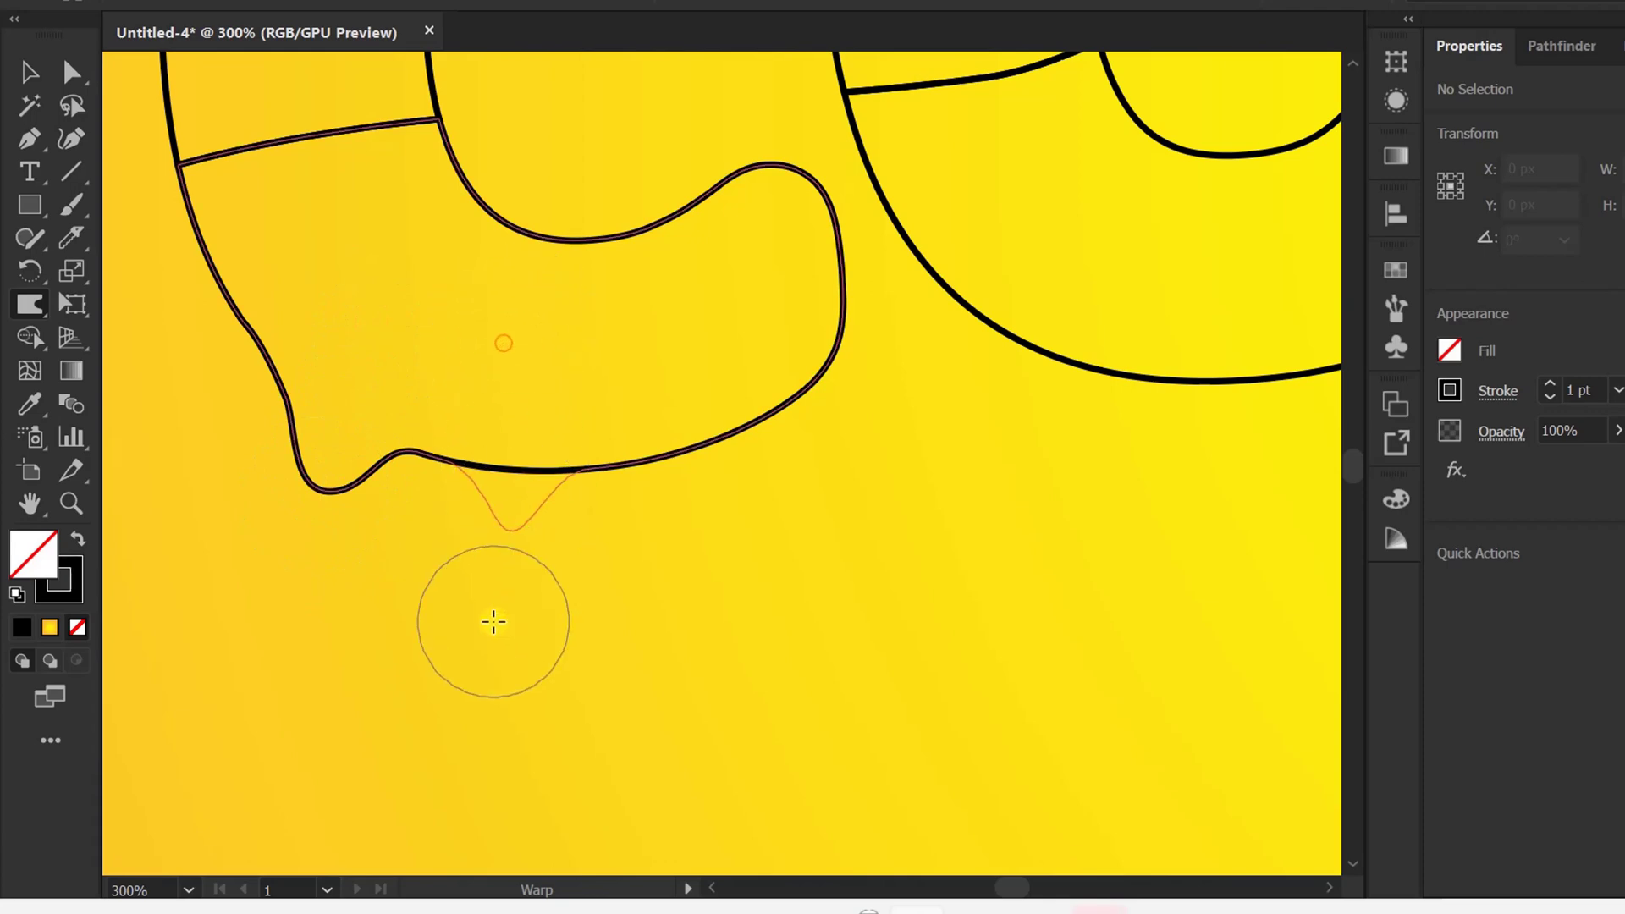
drag(533, 363, 519, 618)
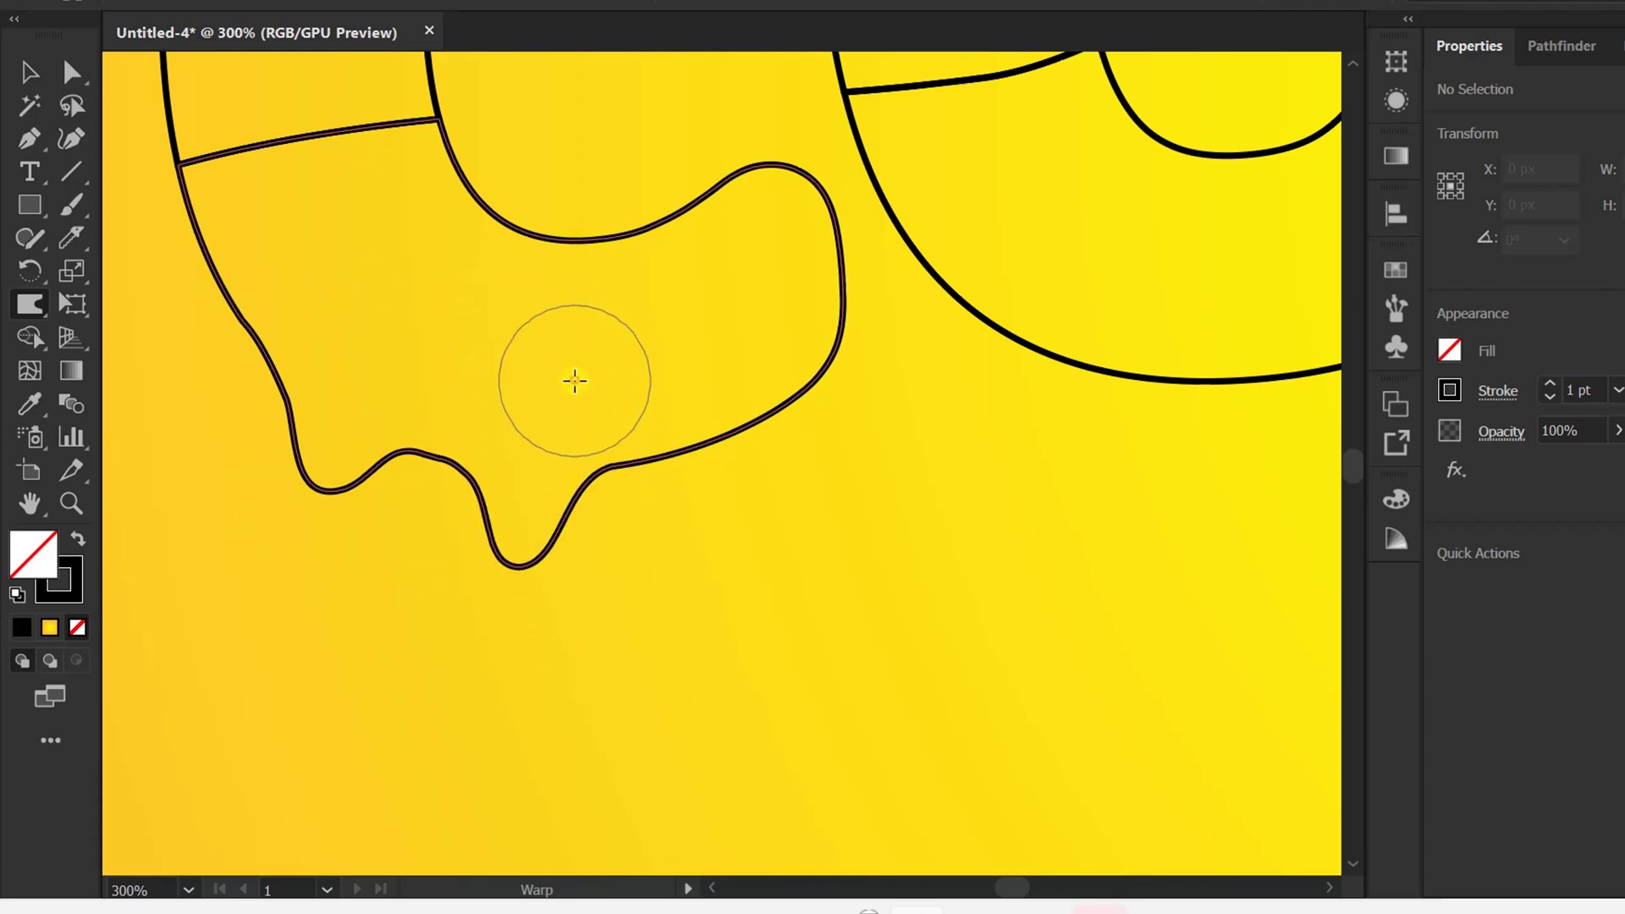
mouse_move(649, 330)
mouse_down()
mouse_move(749, 403)
mouse_move(816, 516)
mouse_up()
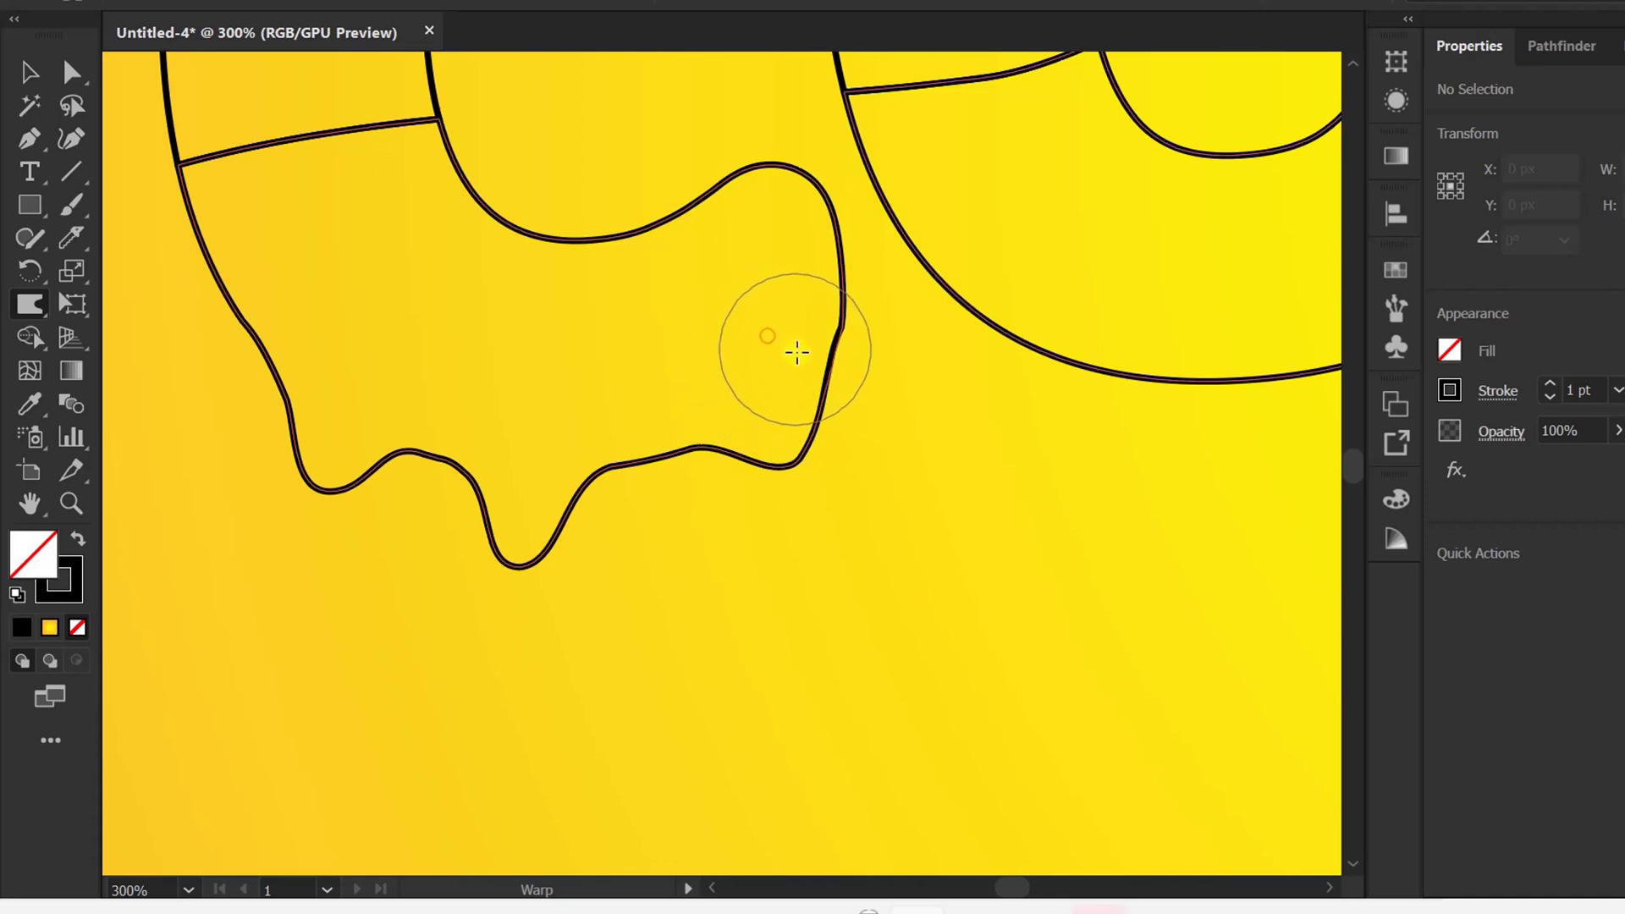
mouse_move(795, 392)
mouse_down()
mouse_move(830, 492)
mouse_move(788, 413)
mouse_move(784, 457)
mouse_up()
Step: Warp the bottom edge of the letter O into a small drip on its left and a longer one in the centre
drag(1064, 519, 556, 717)
mouse_move(507, 420)
mouse_down()
mouse_move(504, 554)
mouse_move(476, 603)
mouse_up()
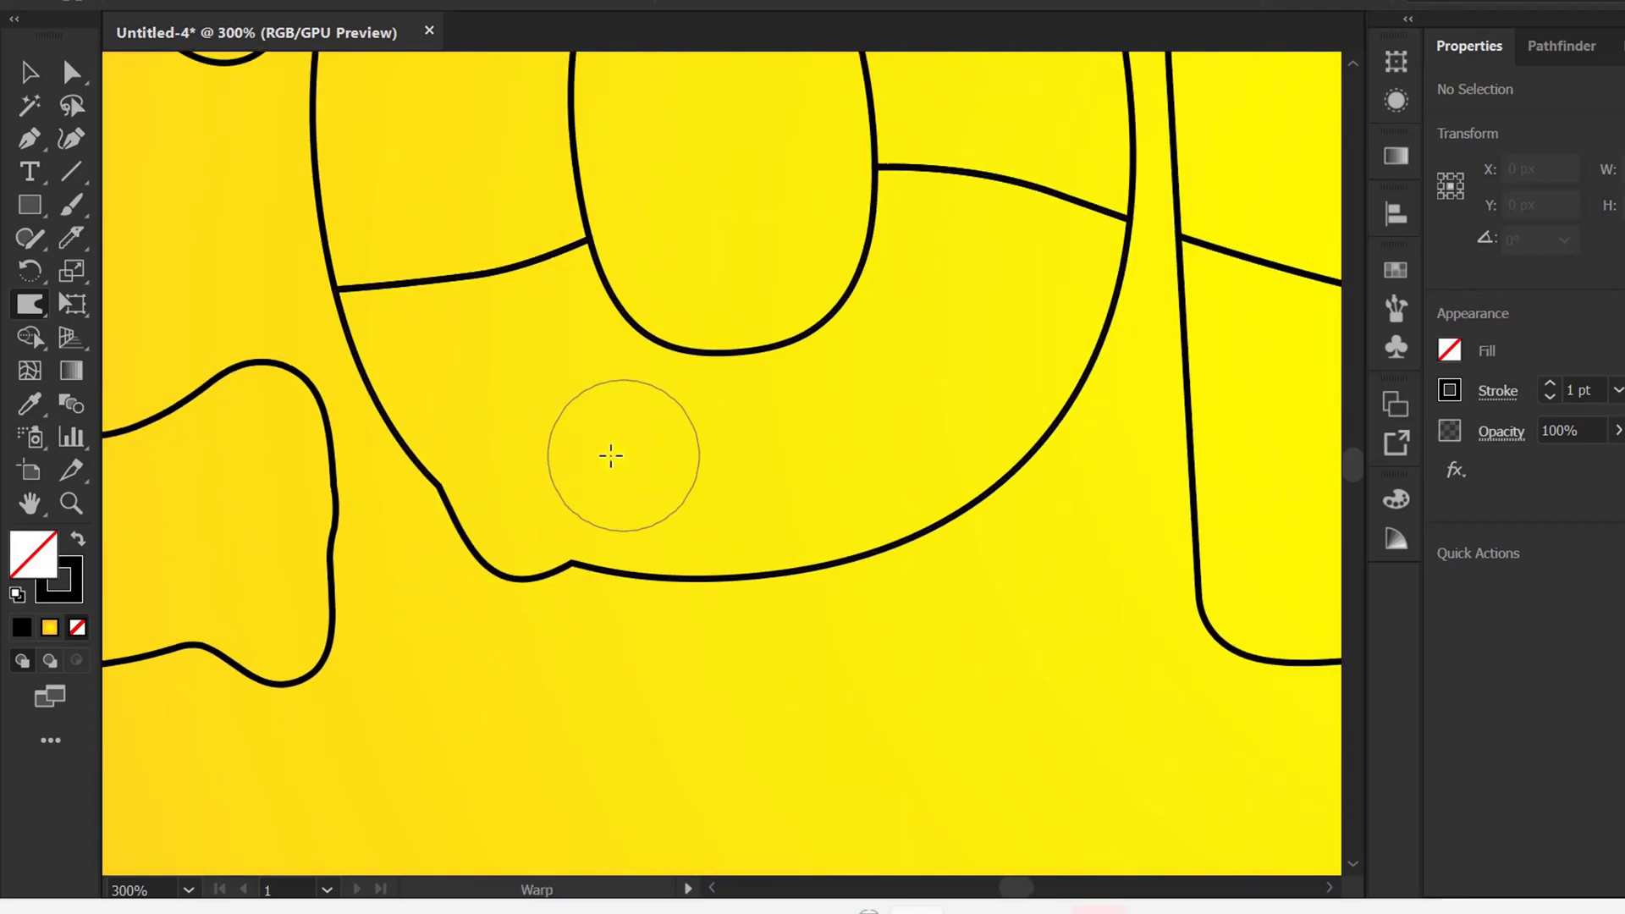
drag(554, 457, 462, 615)
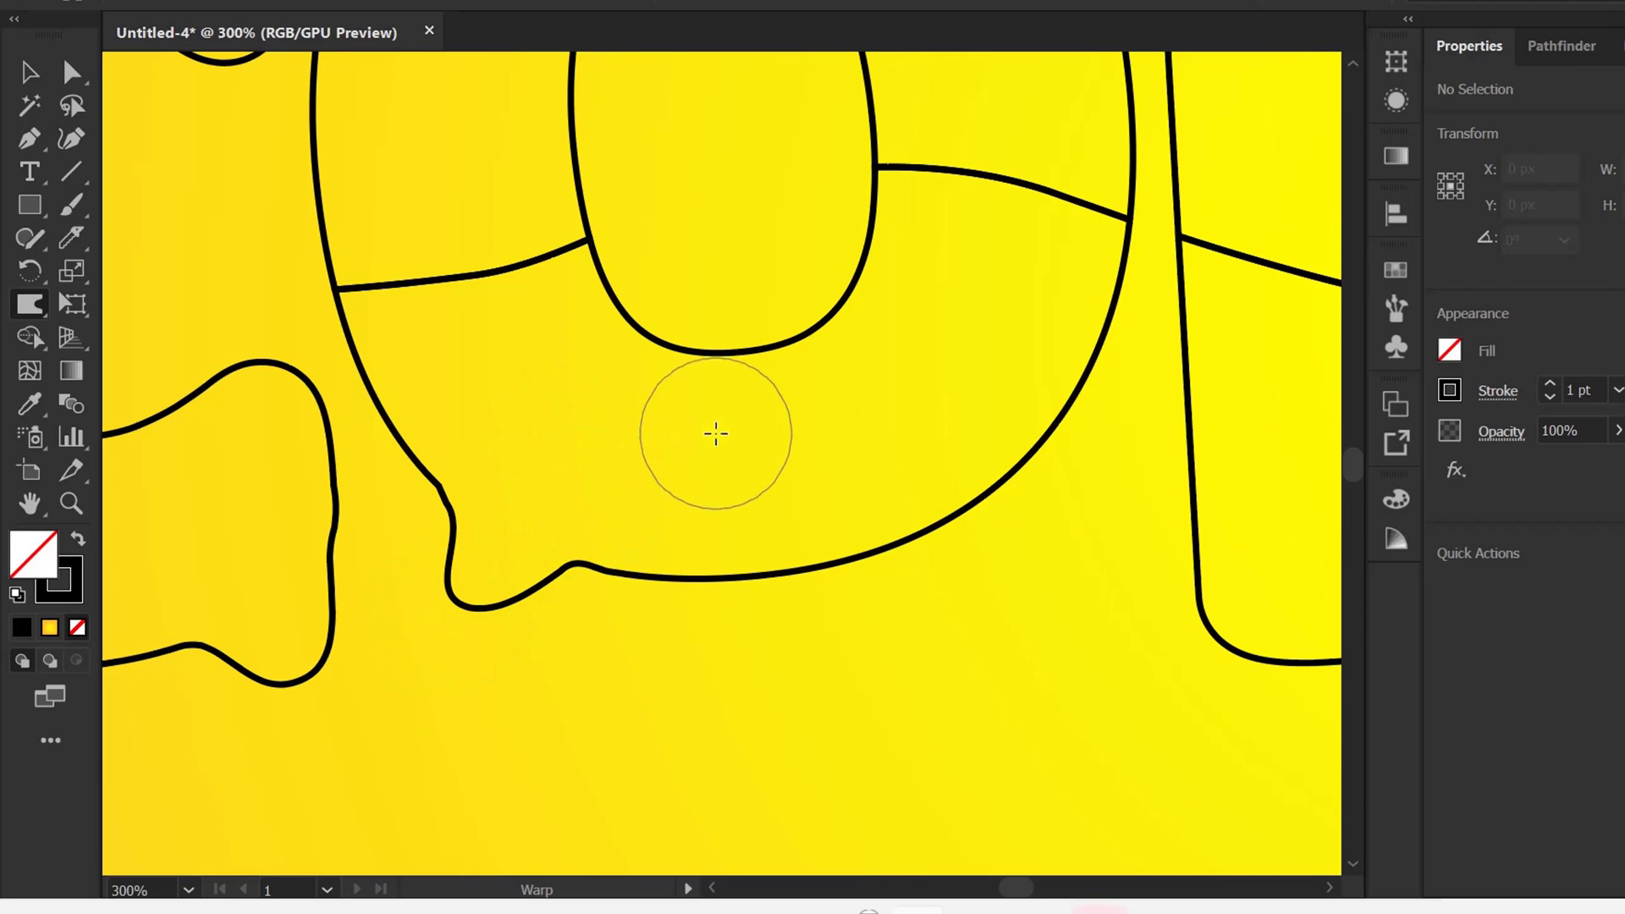
mouse_move(678, 468)
mouse_down()
mouse_move(732, 570)
mouse_move(734, 728)
mouse_move(768, 560)
mouse_move(799, 624)
mouse_up()
mouse_move(735, 490)
mouse_down()
mouse_move(649, 639)
mouse_move(736, 708)
mouse_up()
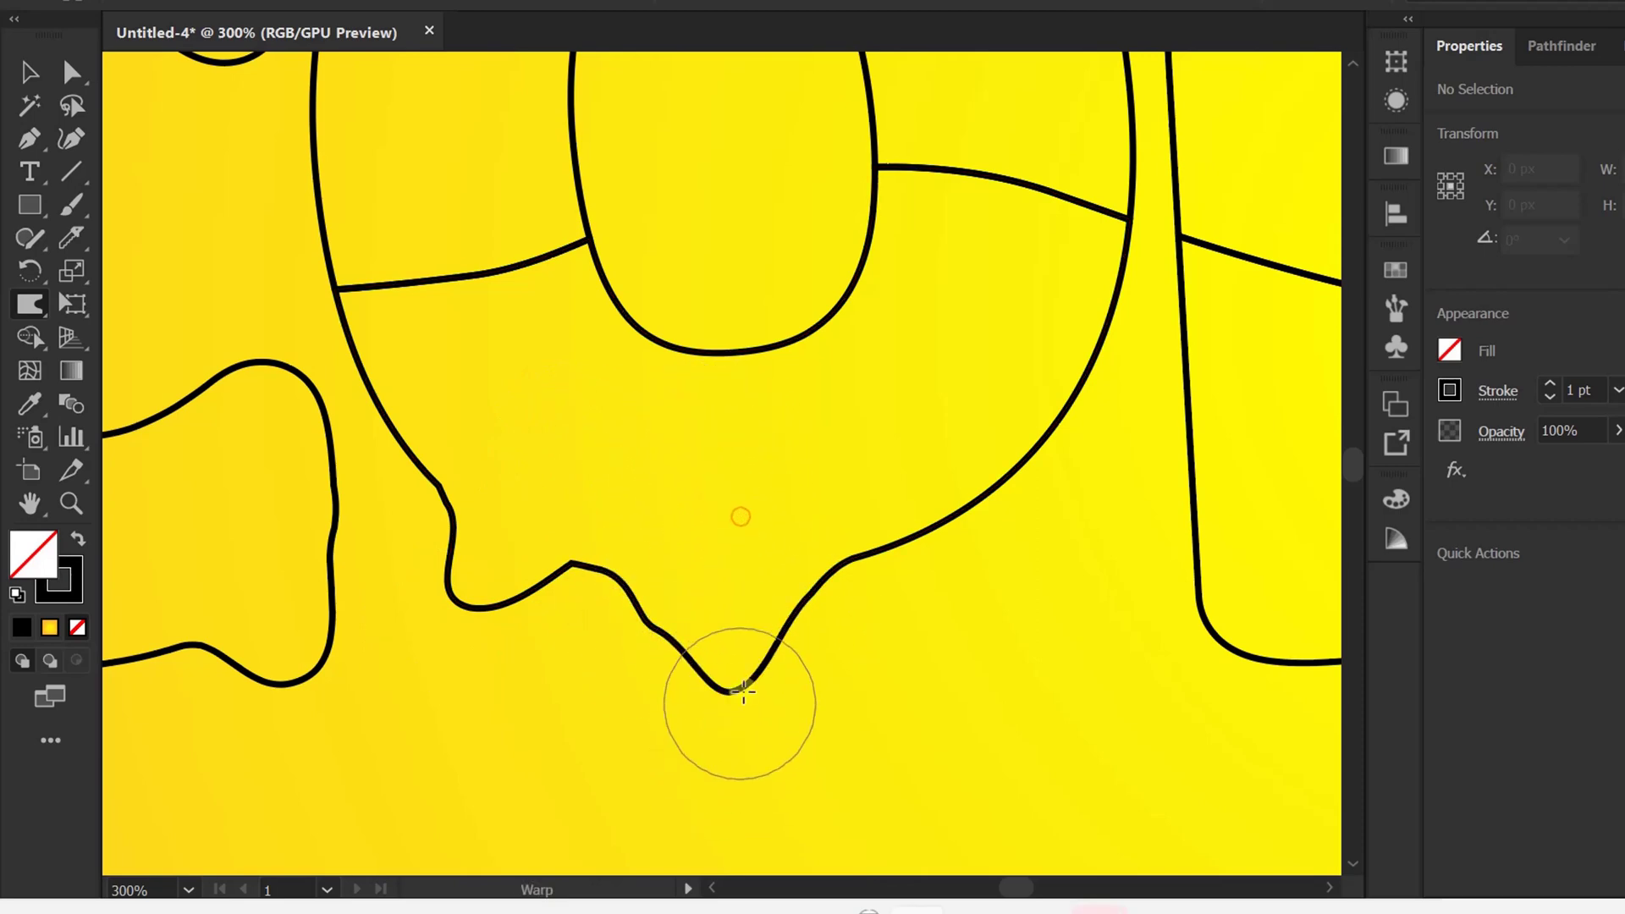
Step: Warp the right side of the O's bottom edge and the bottoms of K, L, A and T into melting drips
scroll(880, 592, right, 3)
mouse_move(708, 500)
mouse_down()
mouse_move(789, 615)
mouse_move(802, 603)
mouse_up()
drag(752, 468, 859, 600)
drag(763, 498, 749, 649)
drag(718, 504, 708, 544)
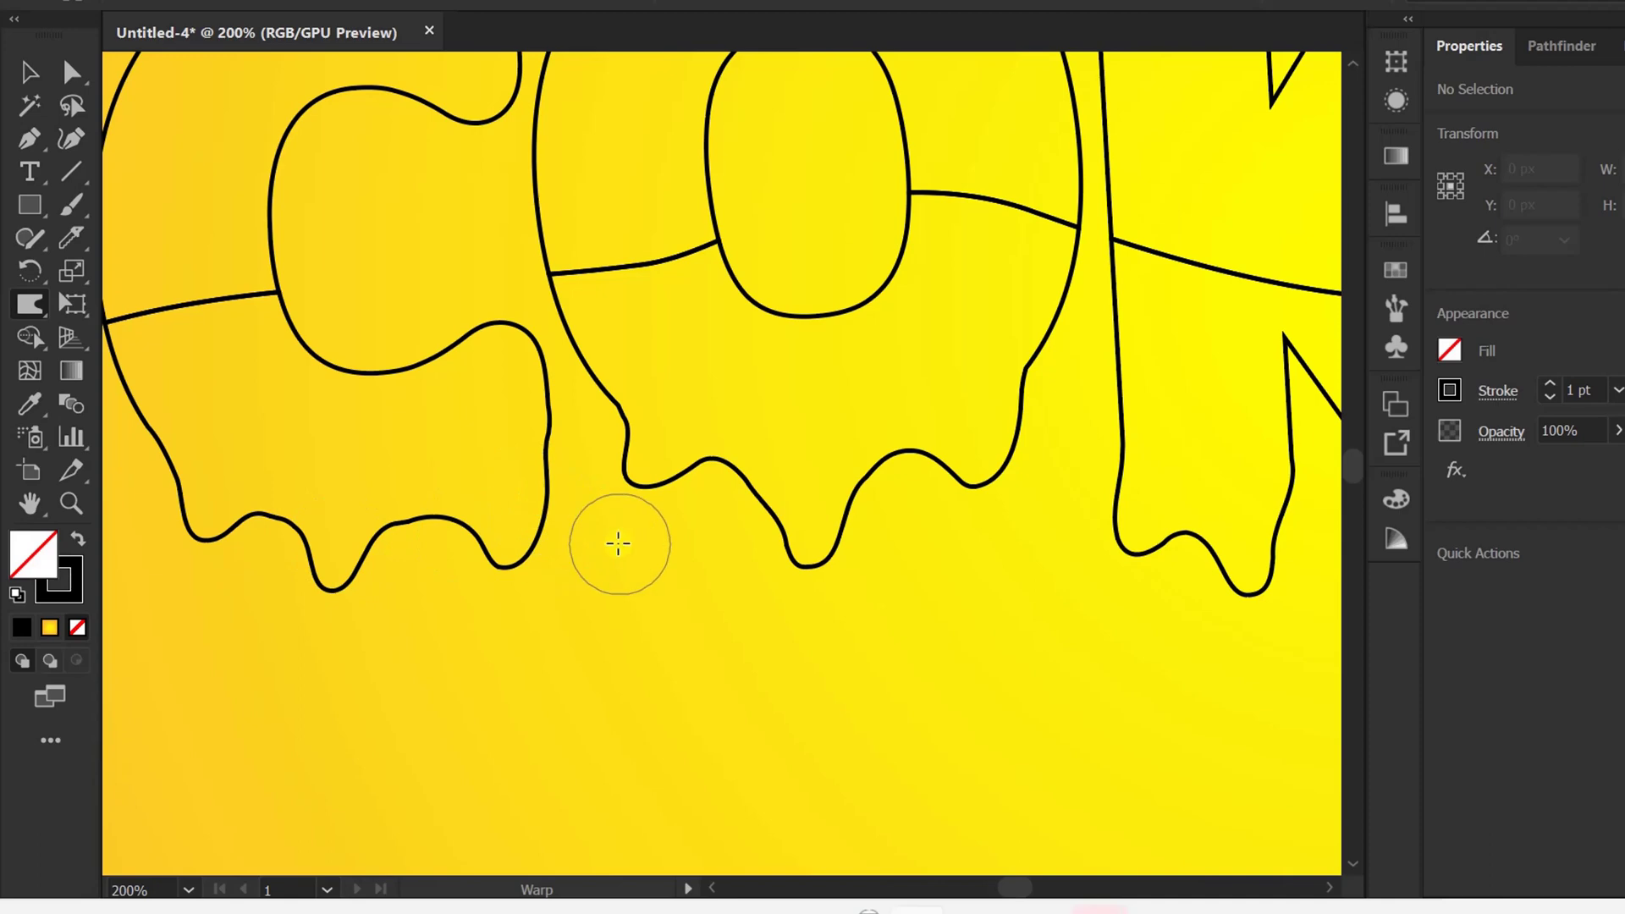
Step: Duplicate the complete dripping COKLAT lettering about 210 px straight above the original
key(ctrl+0)
key(v)
key(ctrl+minus)
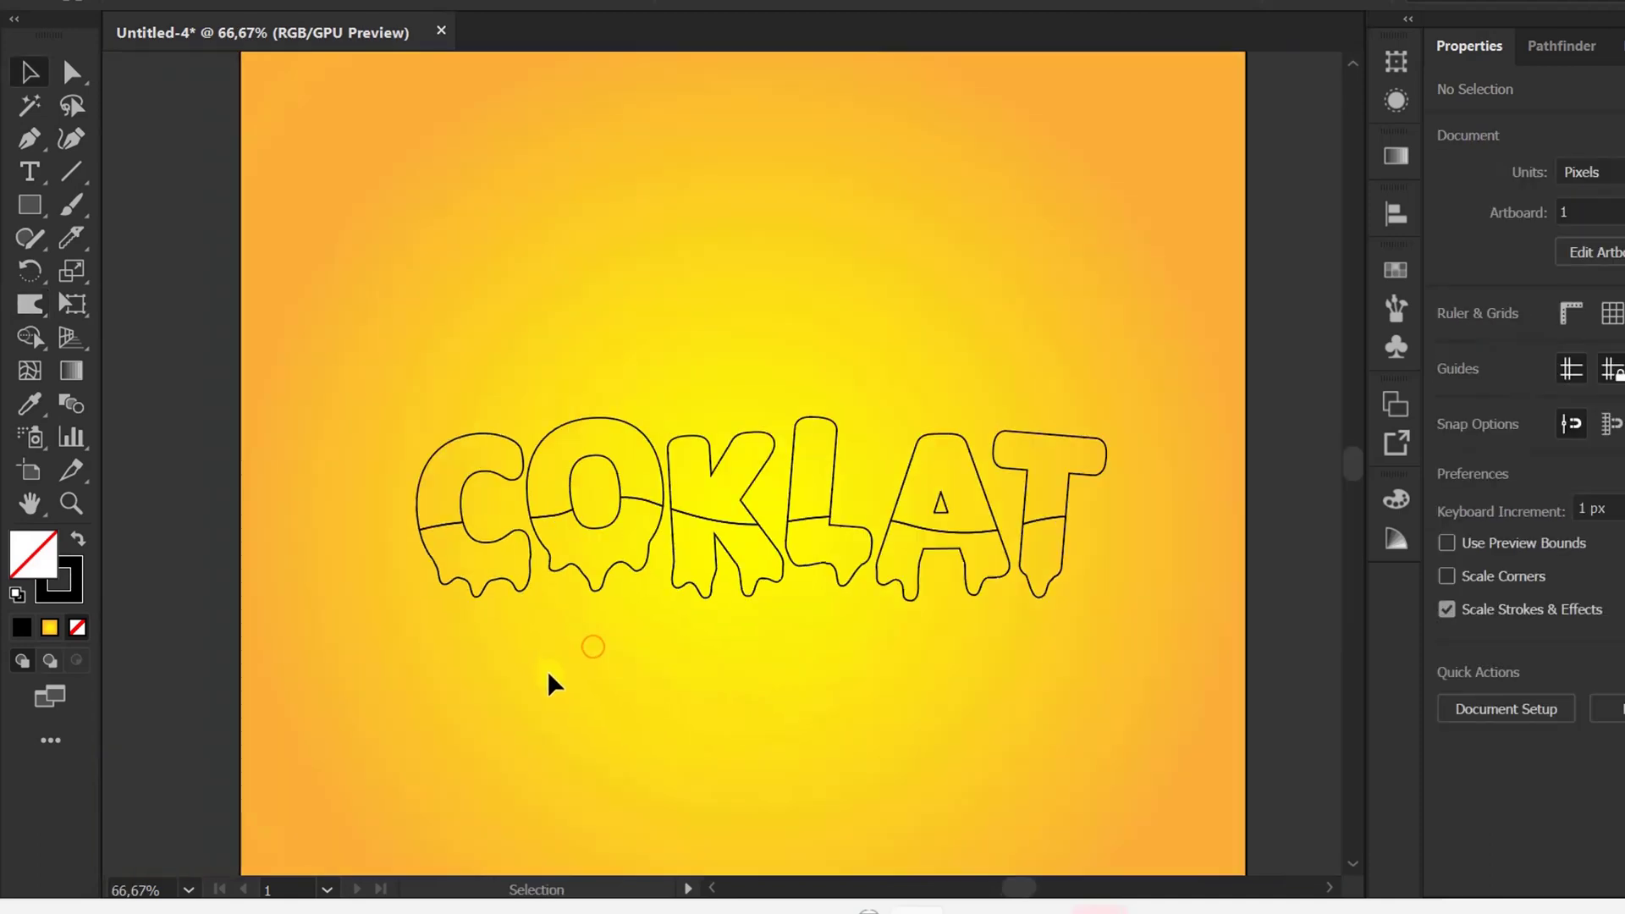
drag(1165, 395, 402, 670)
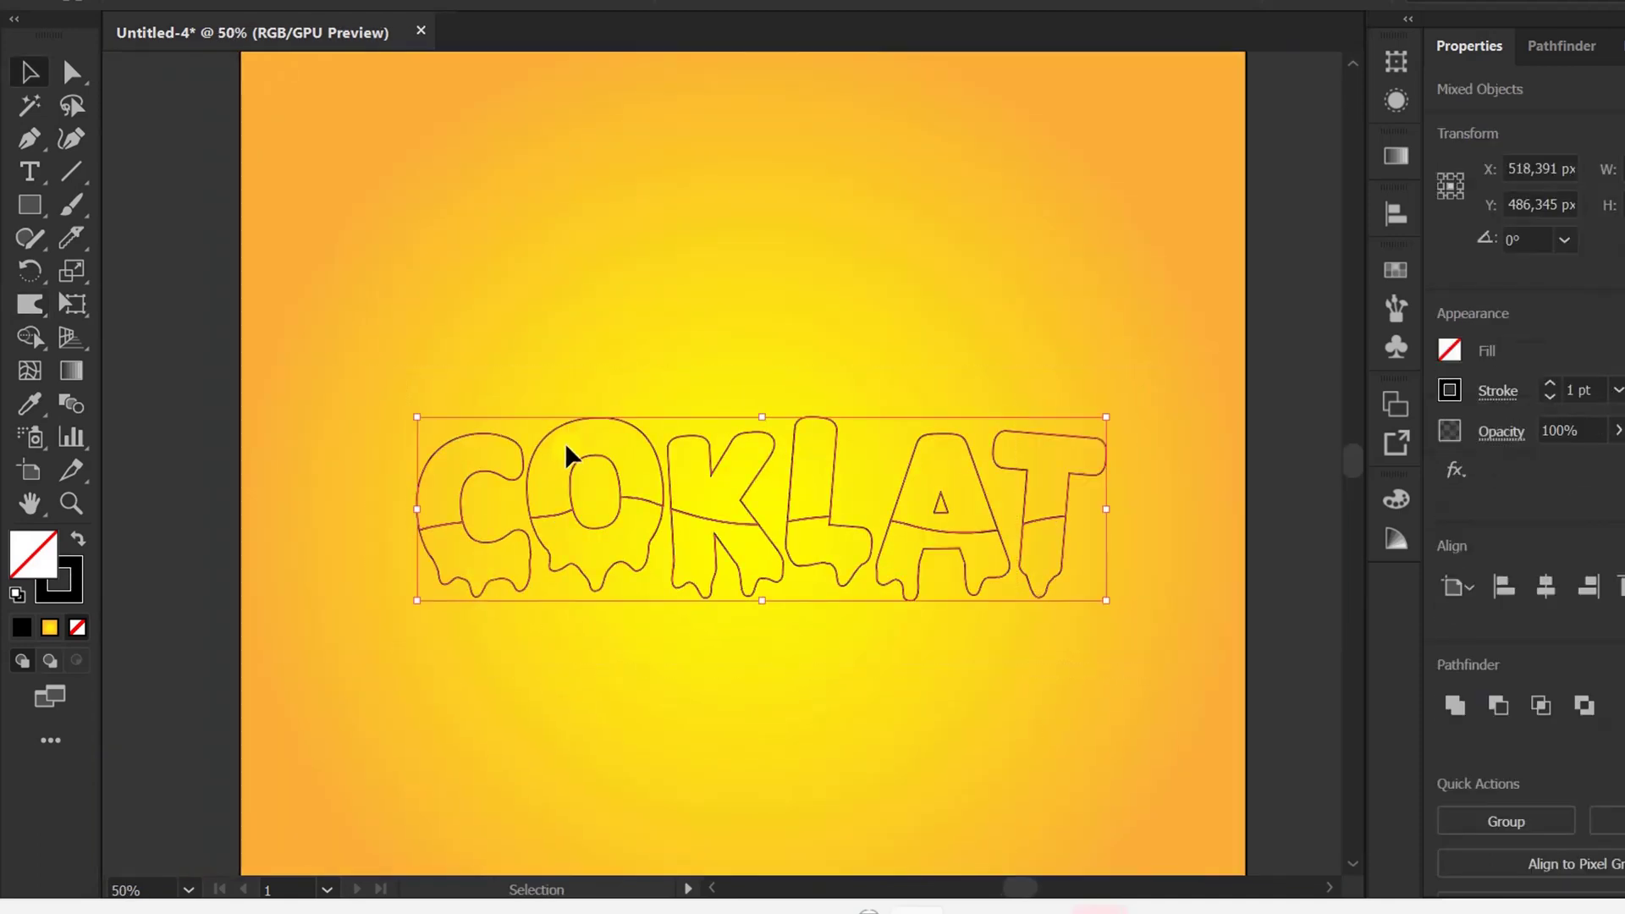
drag(540, 436, 536, 230)
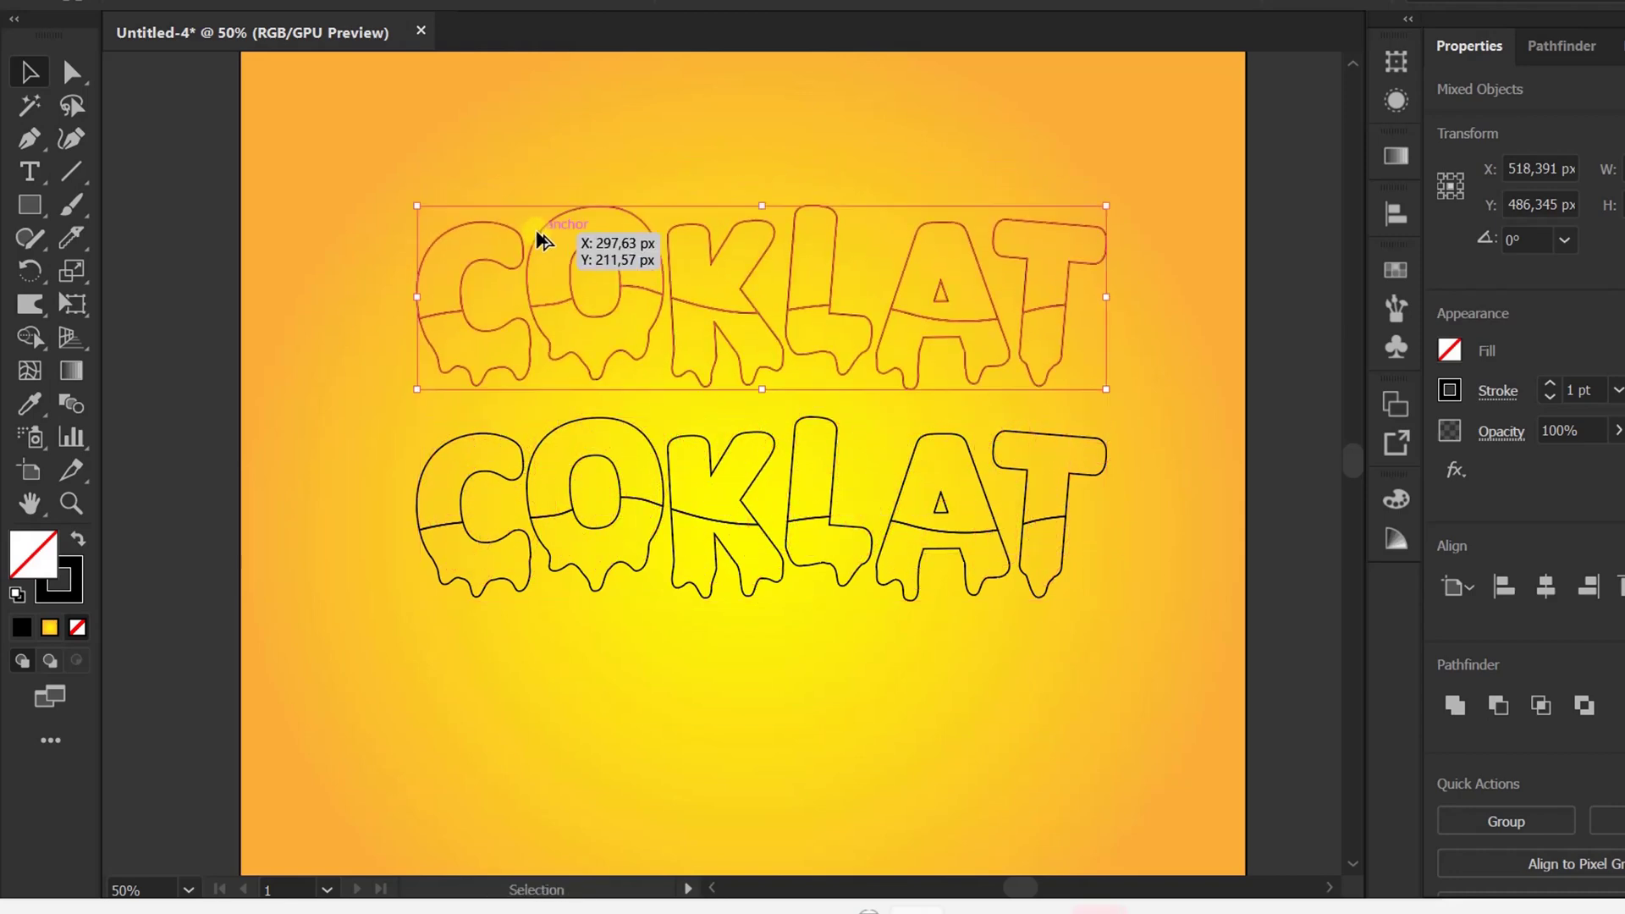
click(642, 711)
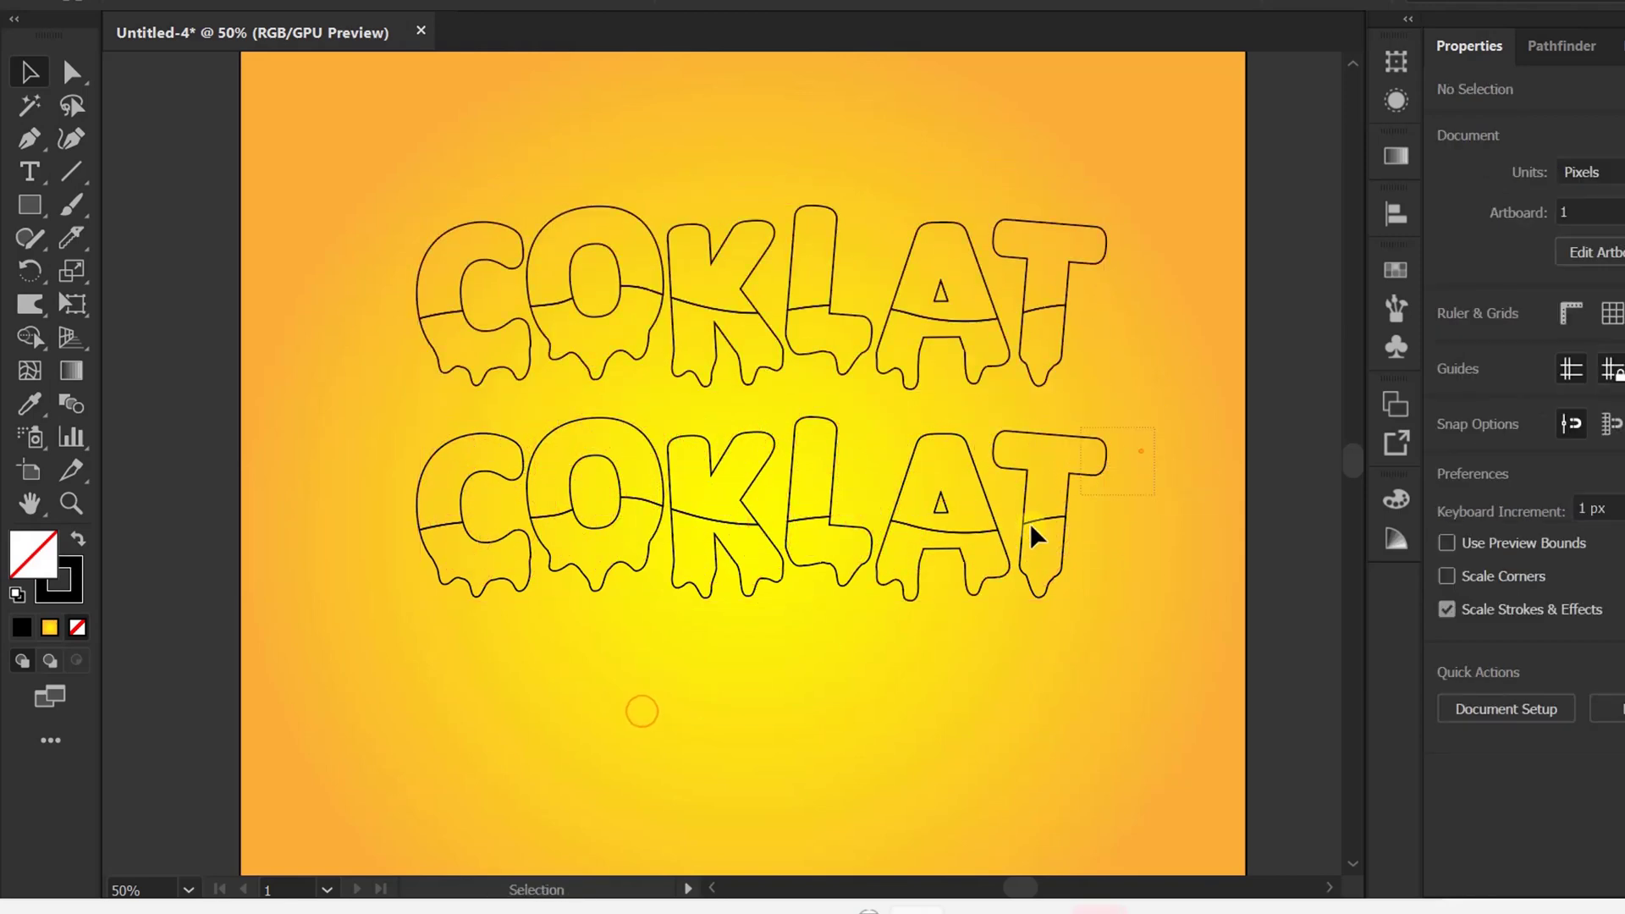
Step: Fill the lower COKLAT lettering with white and remove its stroke
drag(362, 638, 364, 641)
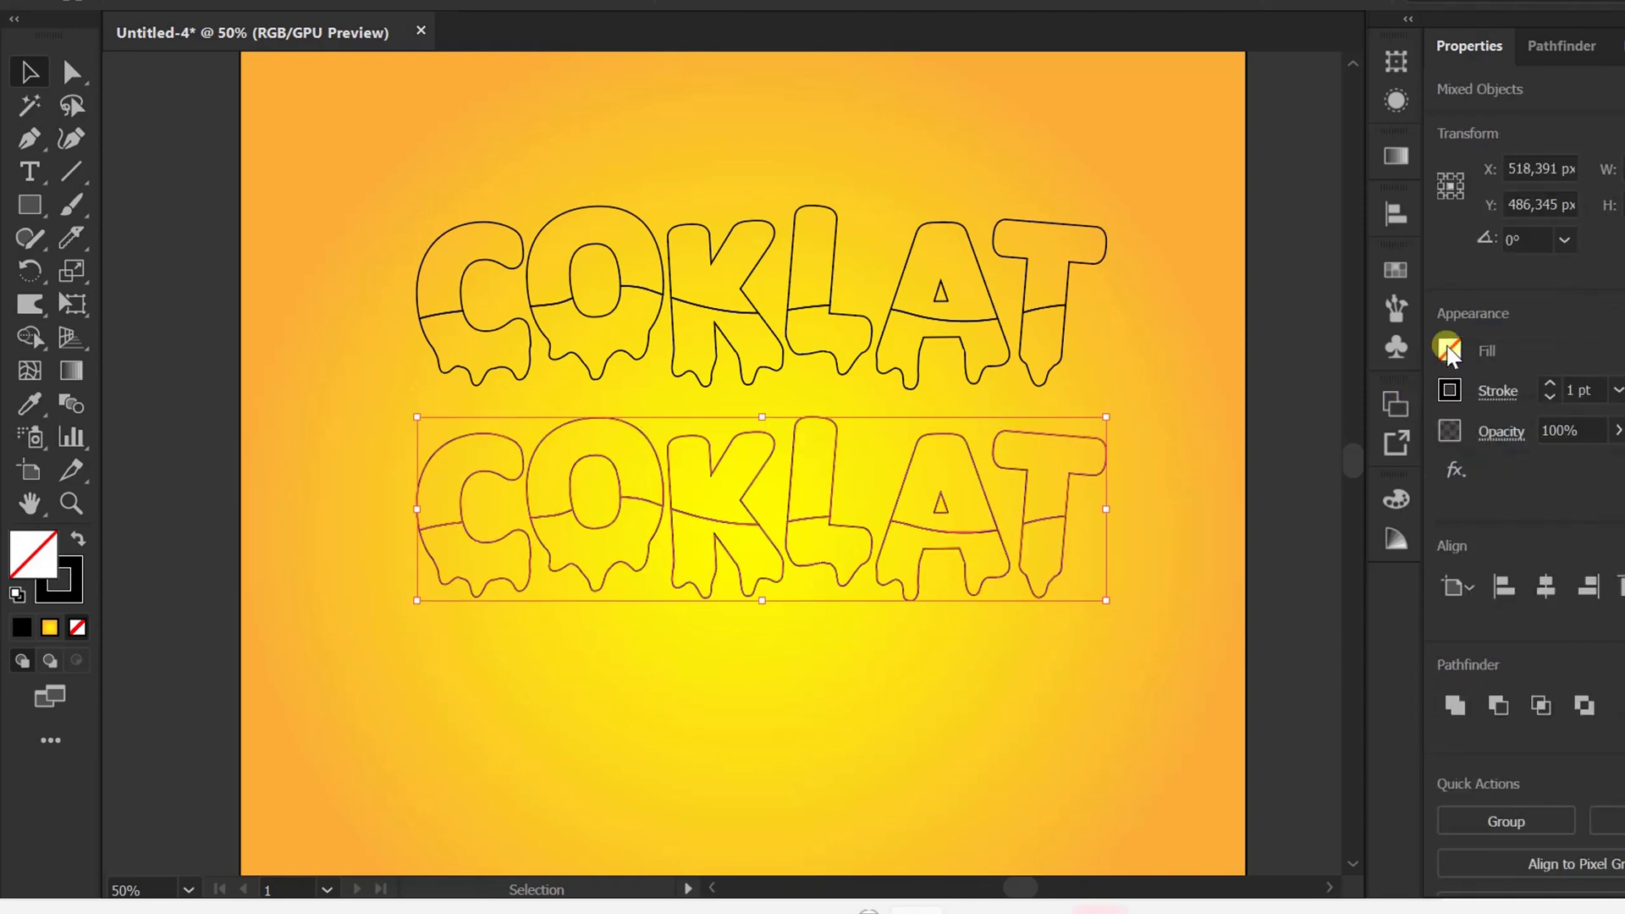
click(1449, 349)
click(1188, 450)
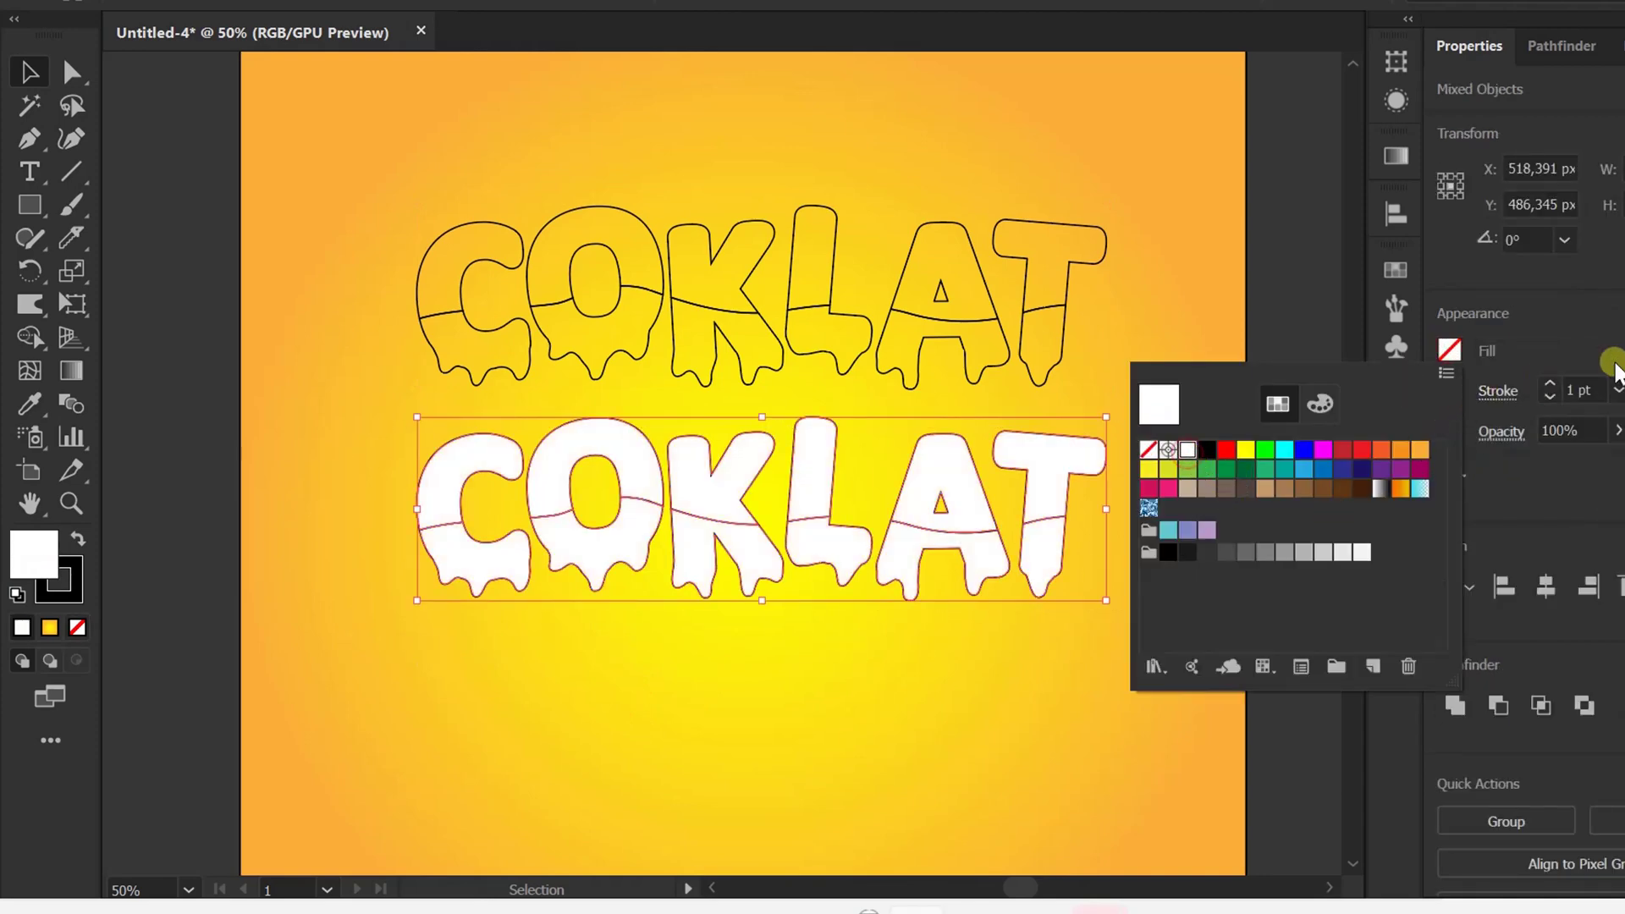
click(1449, 390)
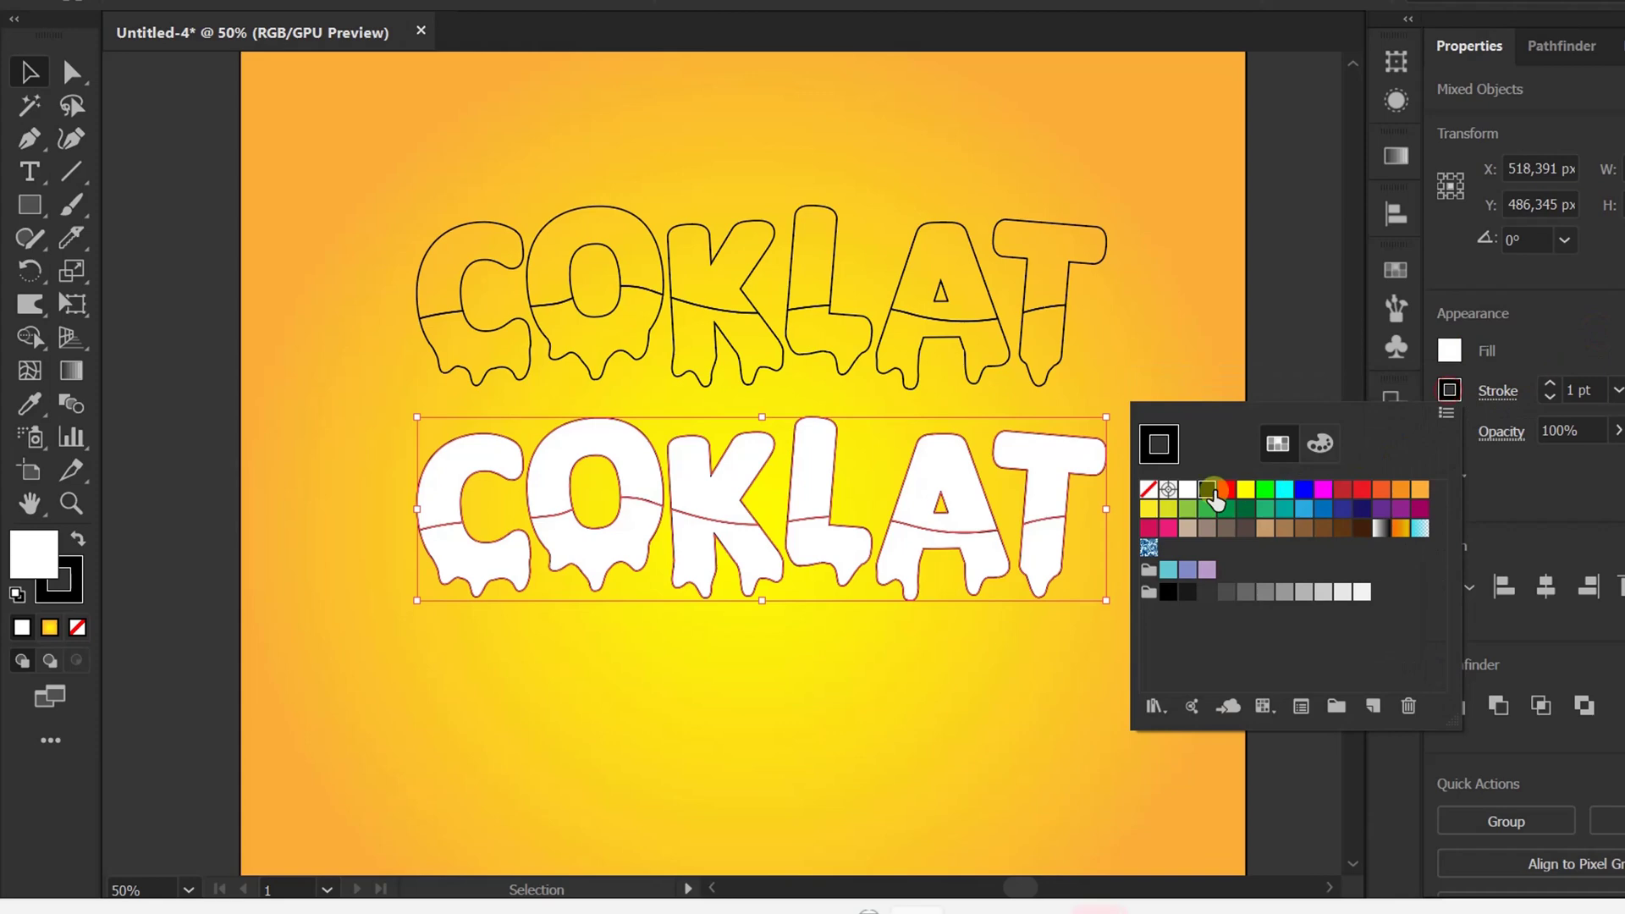
click(1152, 504)
click(835, 705)
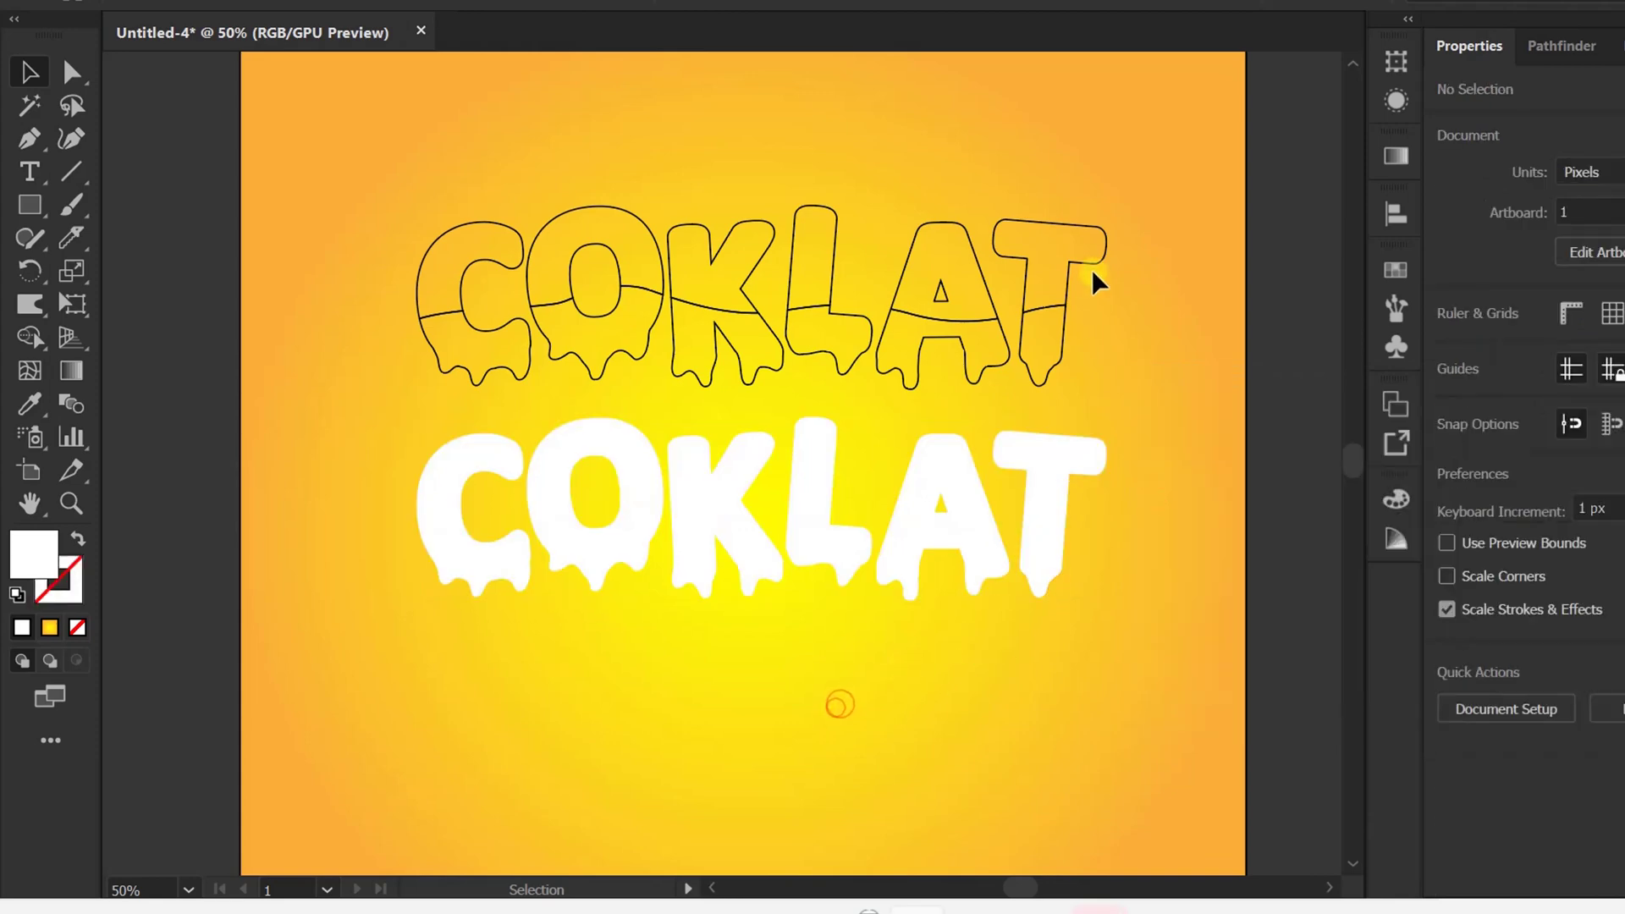
Step: Fill the upper COKLAT lettering with a medium brown swatch
drag(370, 379, 358, 380)
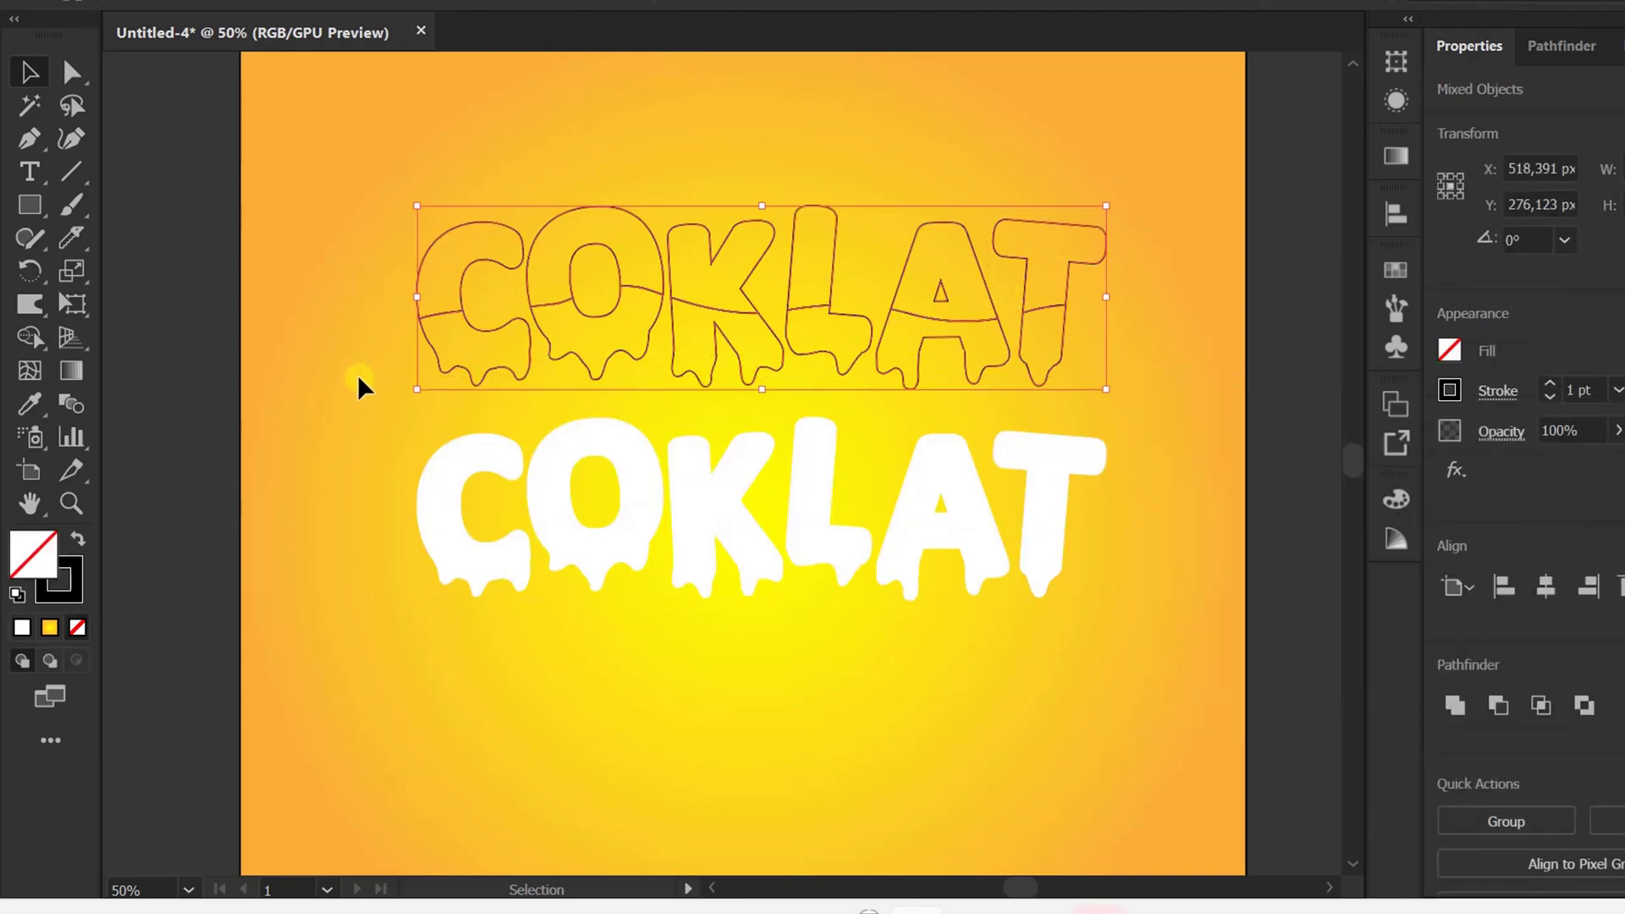
click(1449, 349)
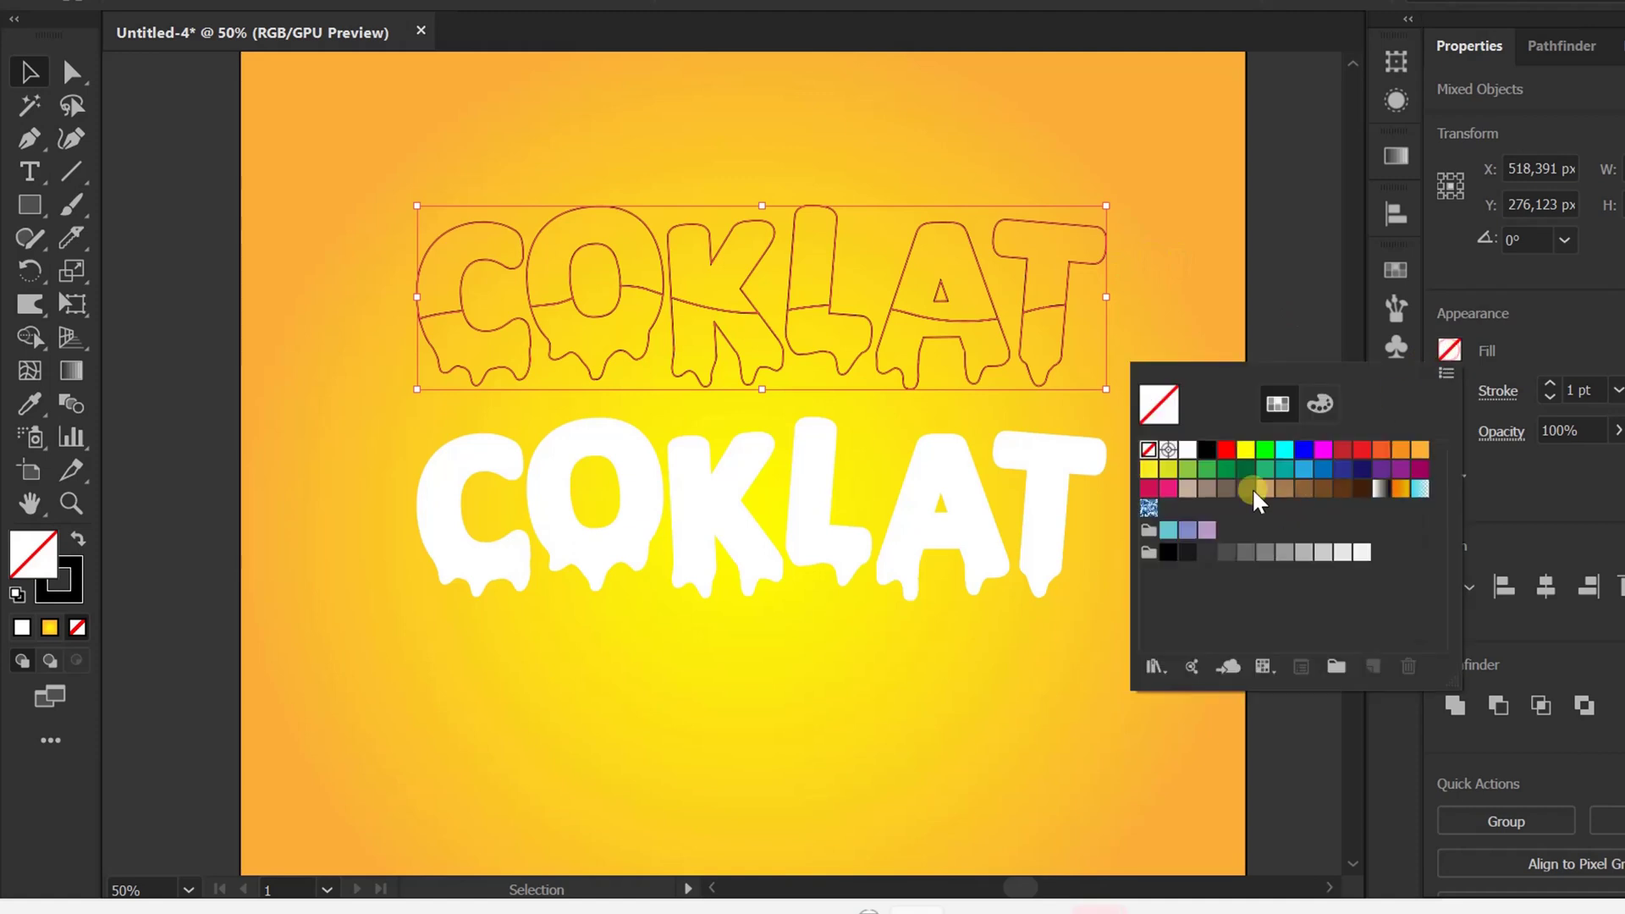
click(1323, 491)
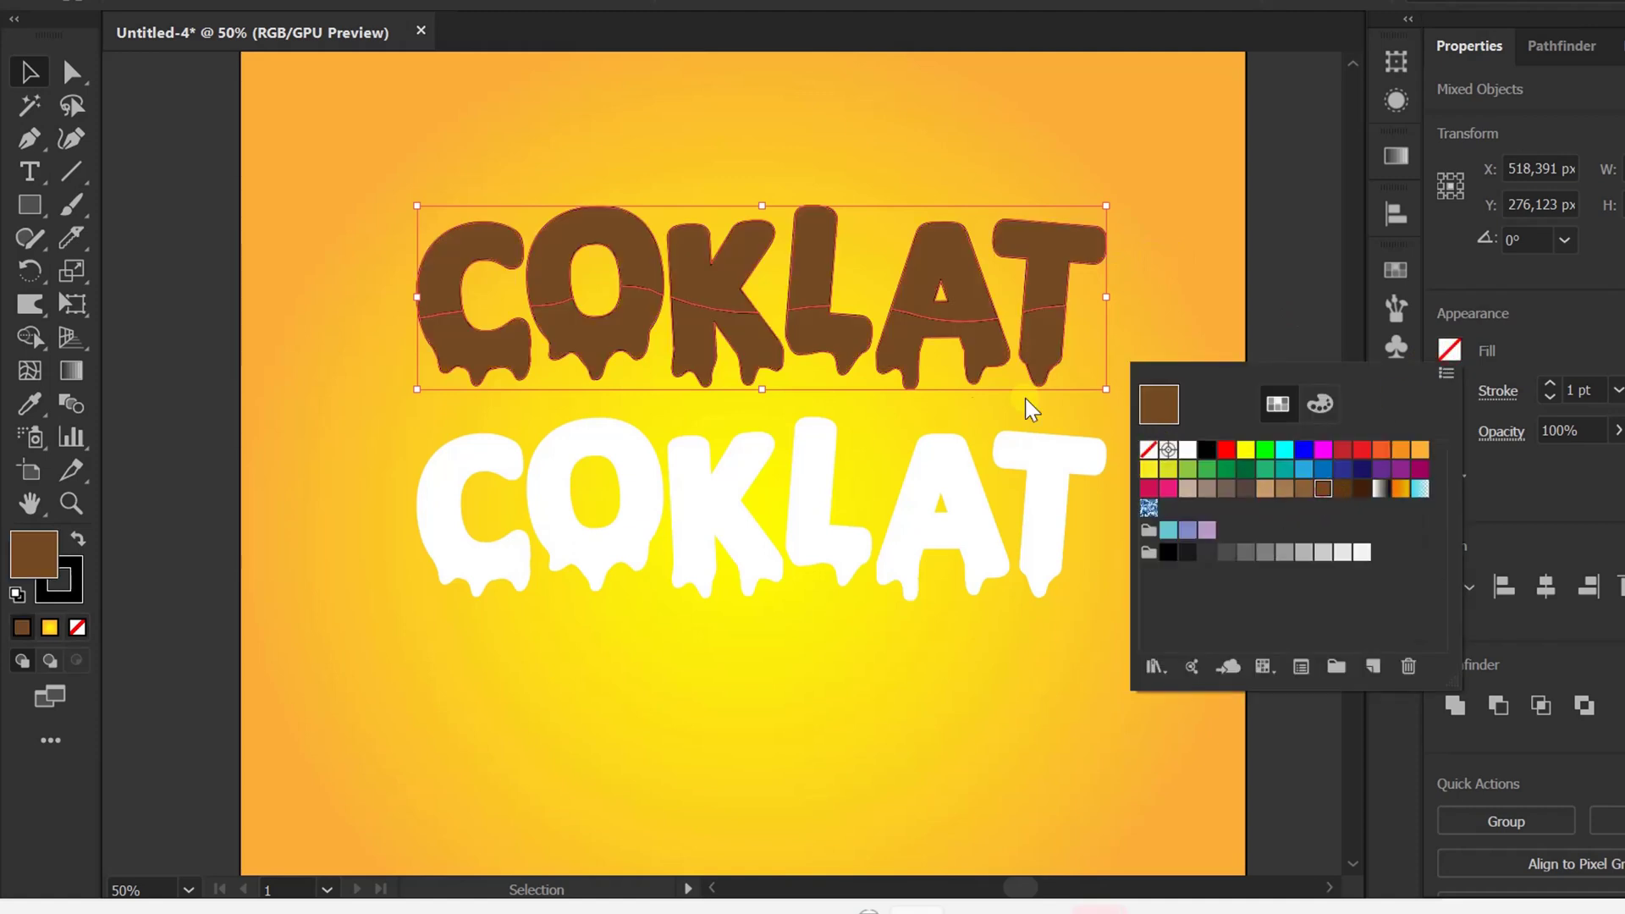
click(1121, 340)
click(1169, 349)
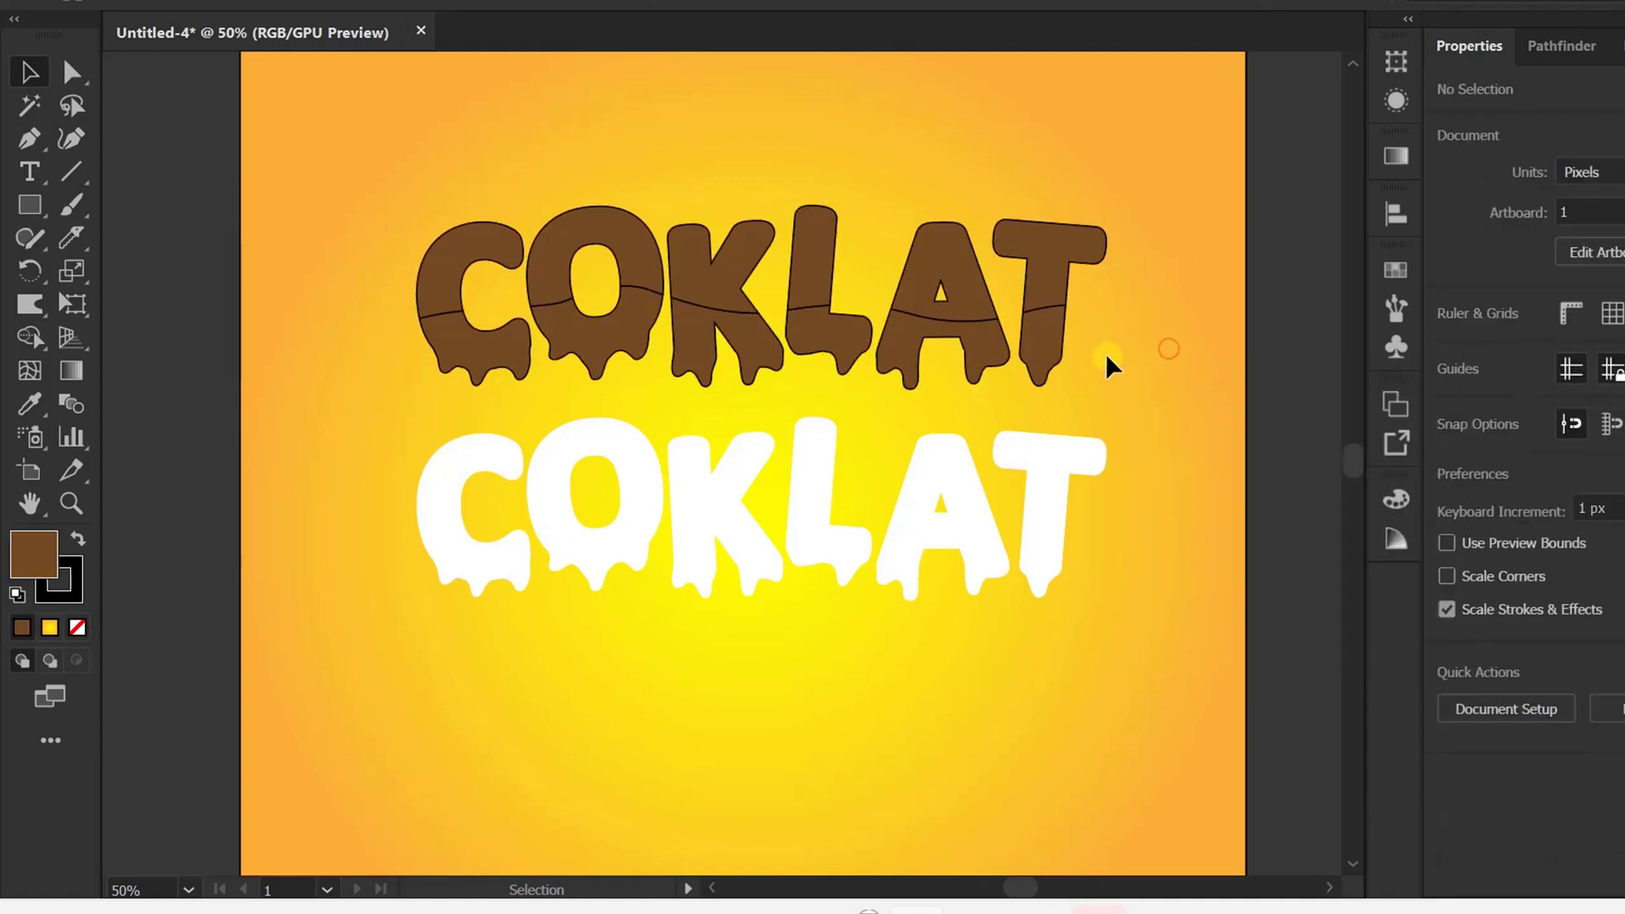
Step: Group the lower dripping parts of the upper COKLAT lettering and fill them with the darkest brown swatch
click(471, 369)
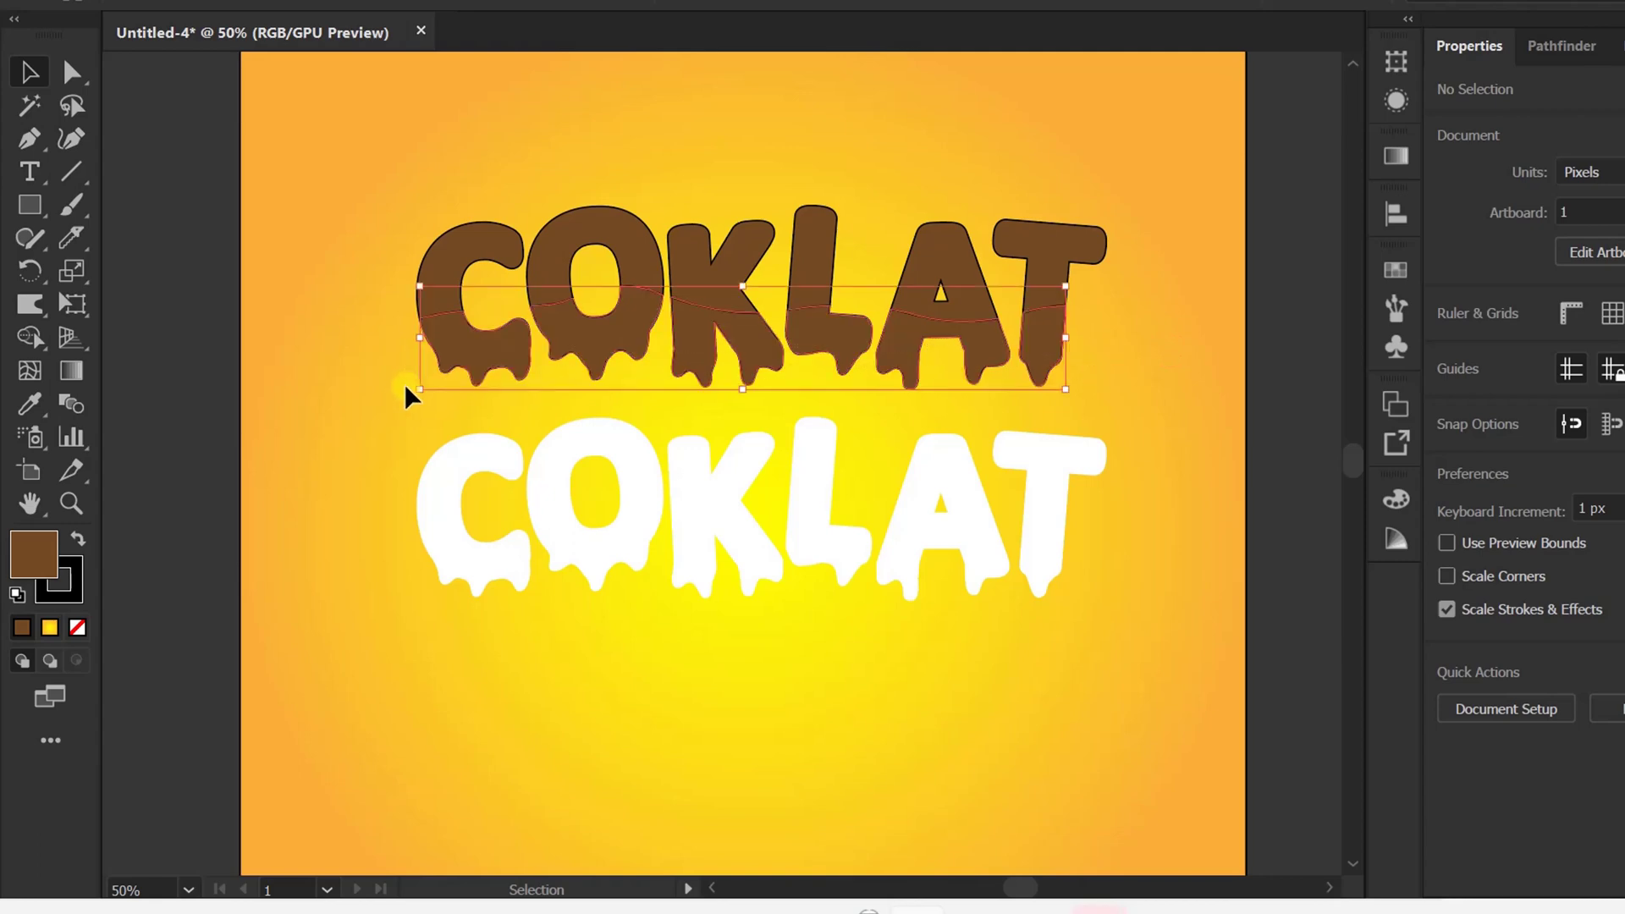
right_click(469, 351)
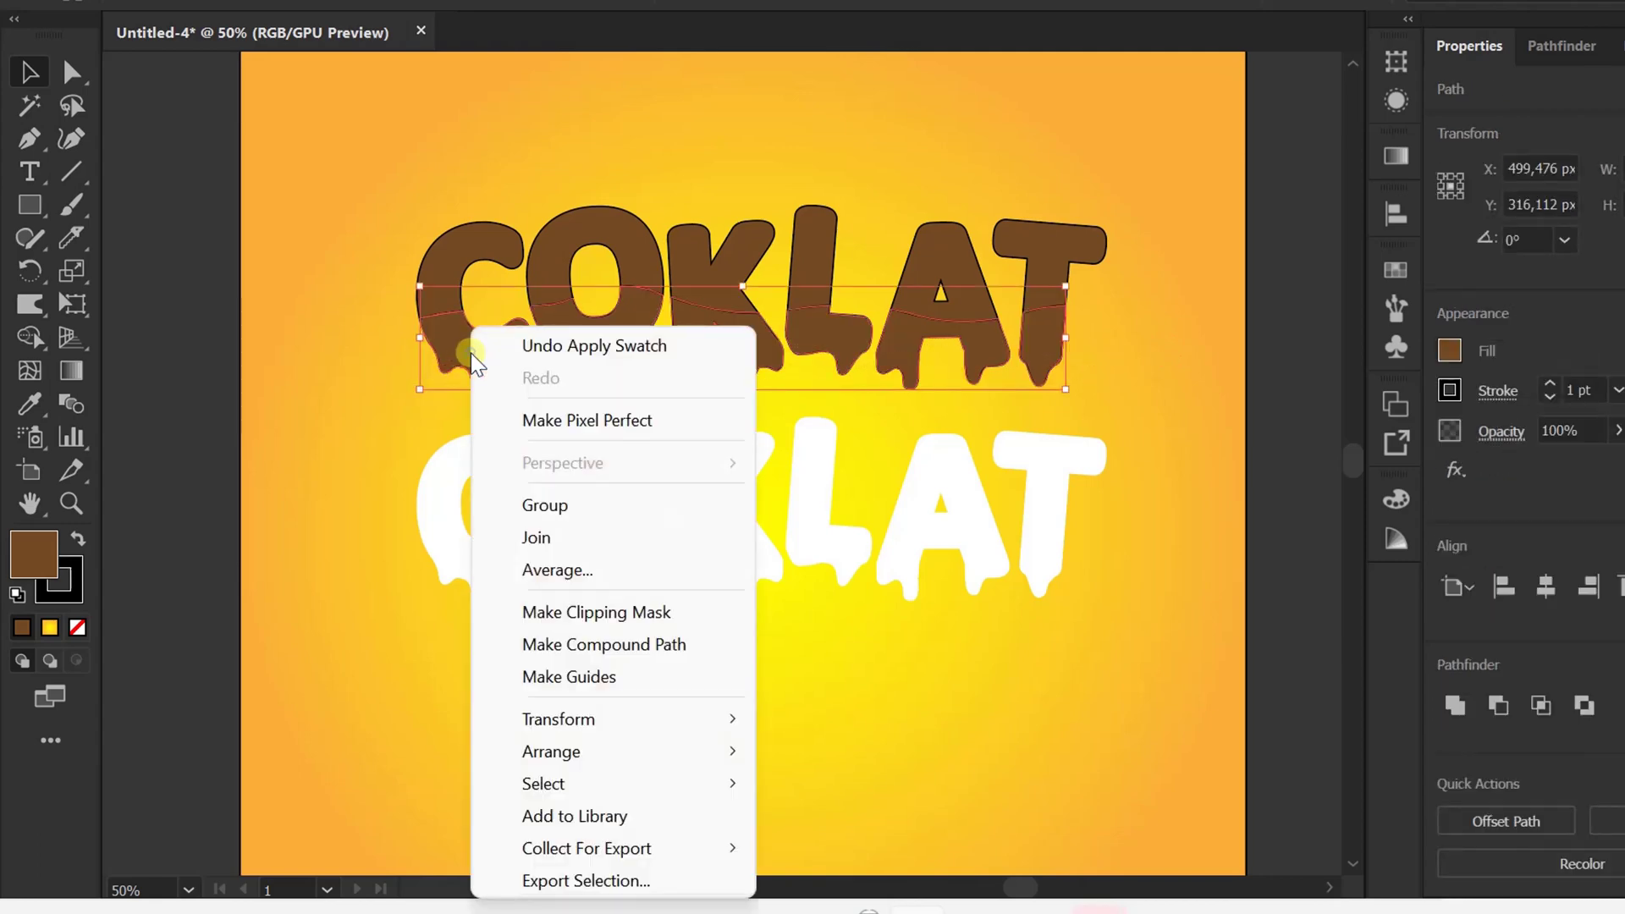
click(609, 505)
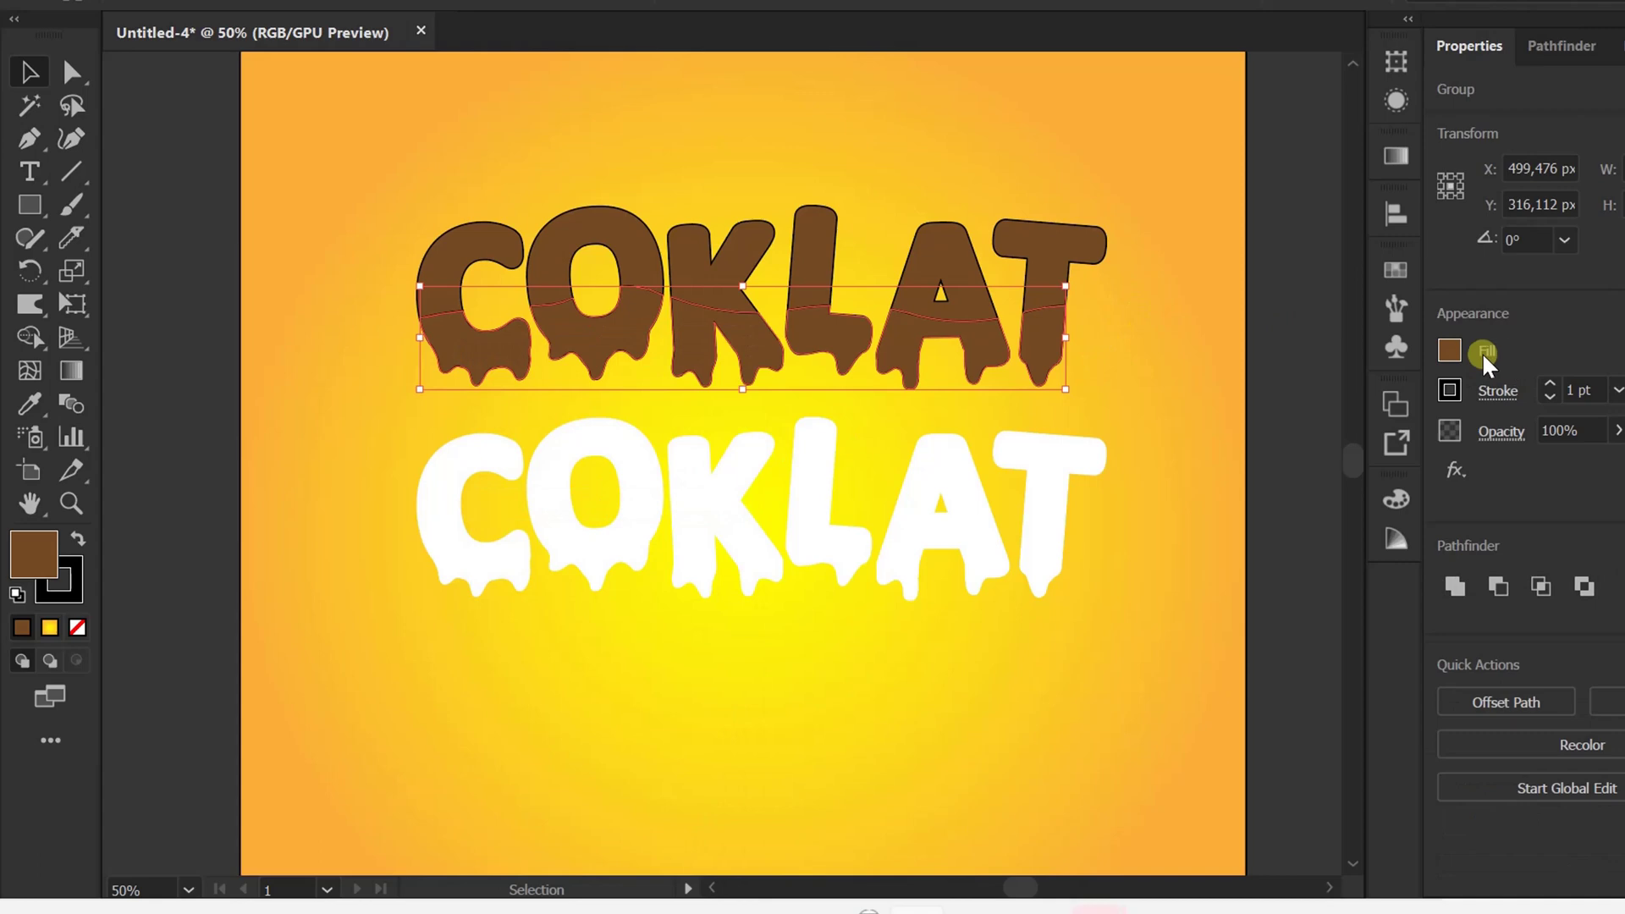
click(1449, 353)
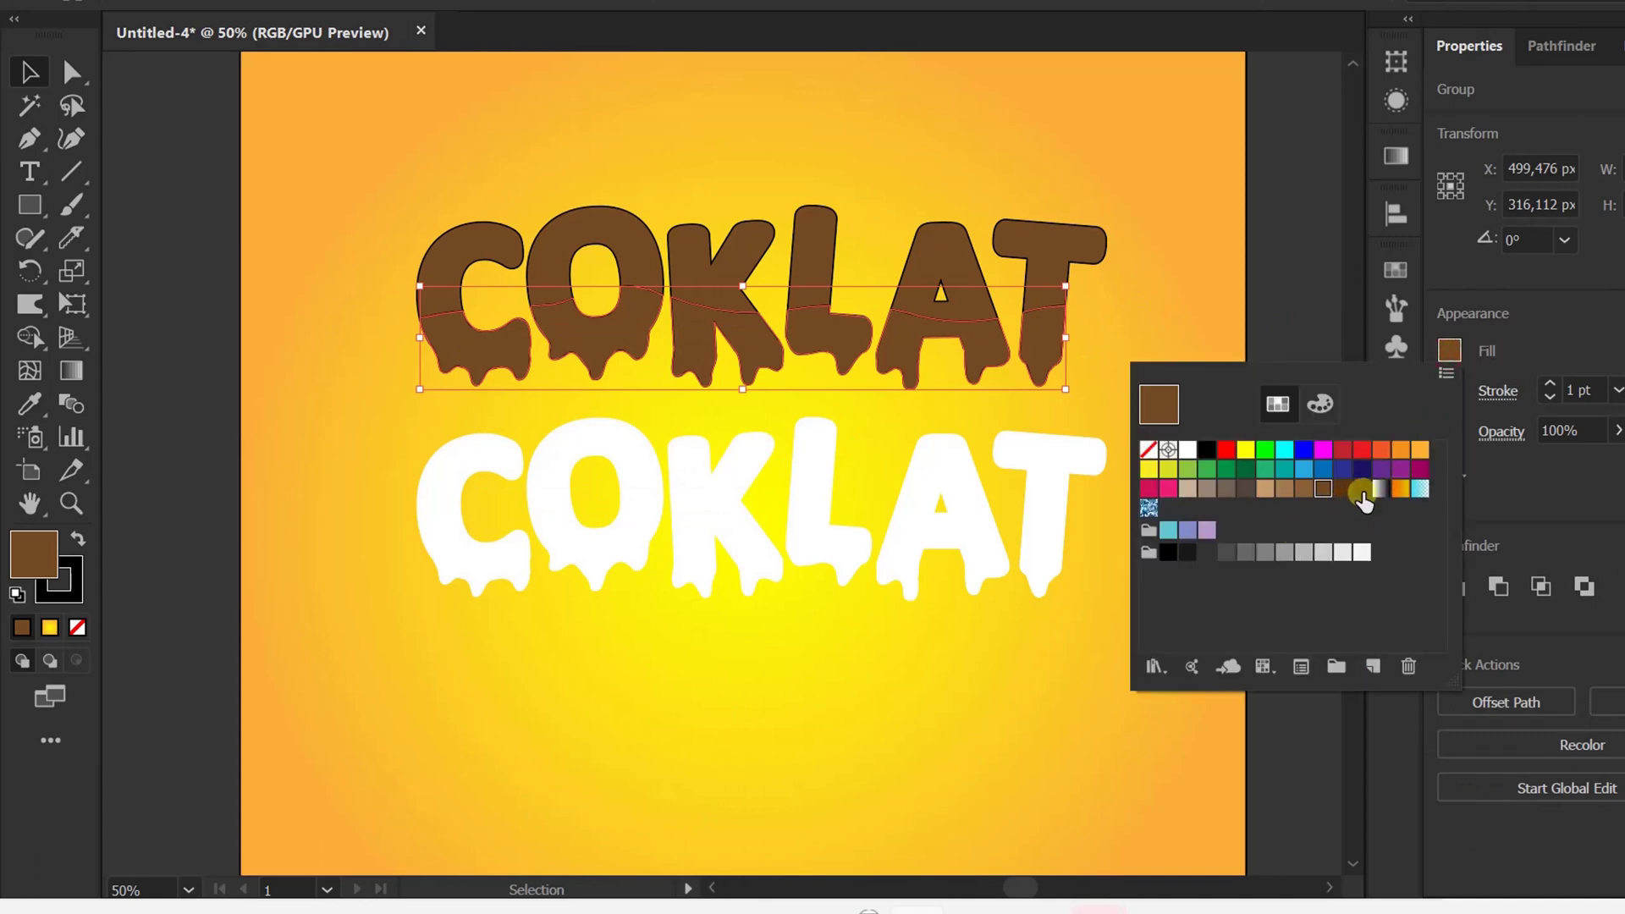
click(1362, 490)
click(1209, 252)
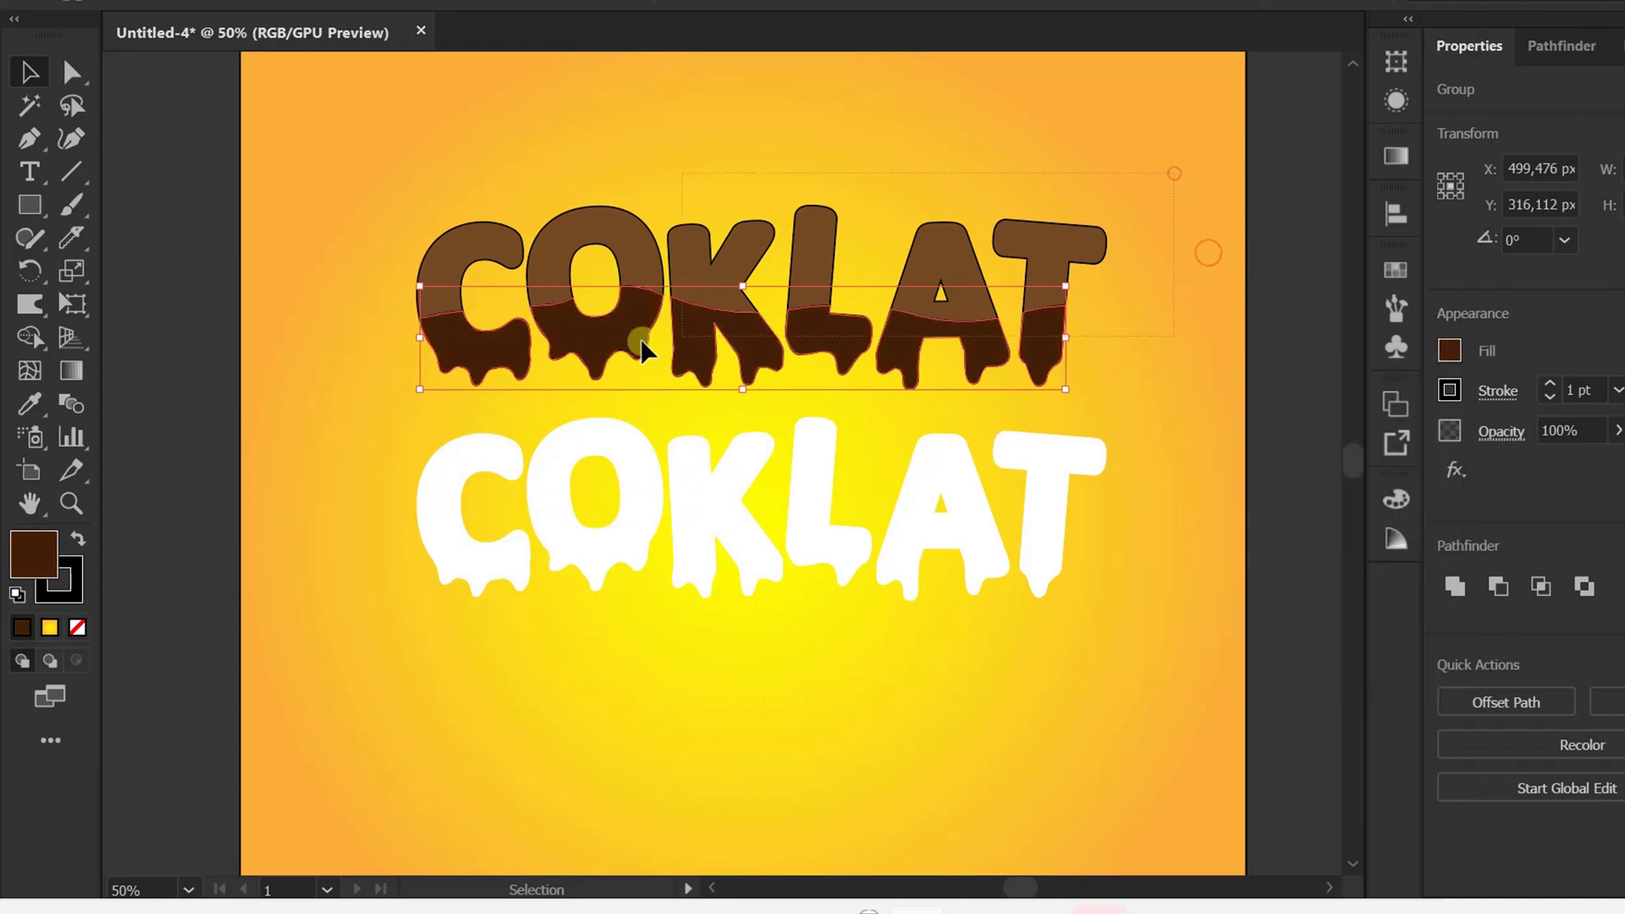
Step: Remove the stroke from the complete upper brown COKLAT lettering
drag(363, 374, 364, 376)
click(1450, 350)
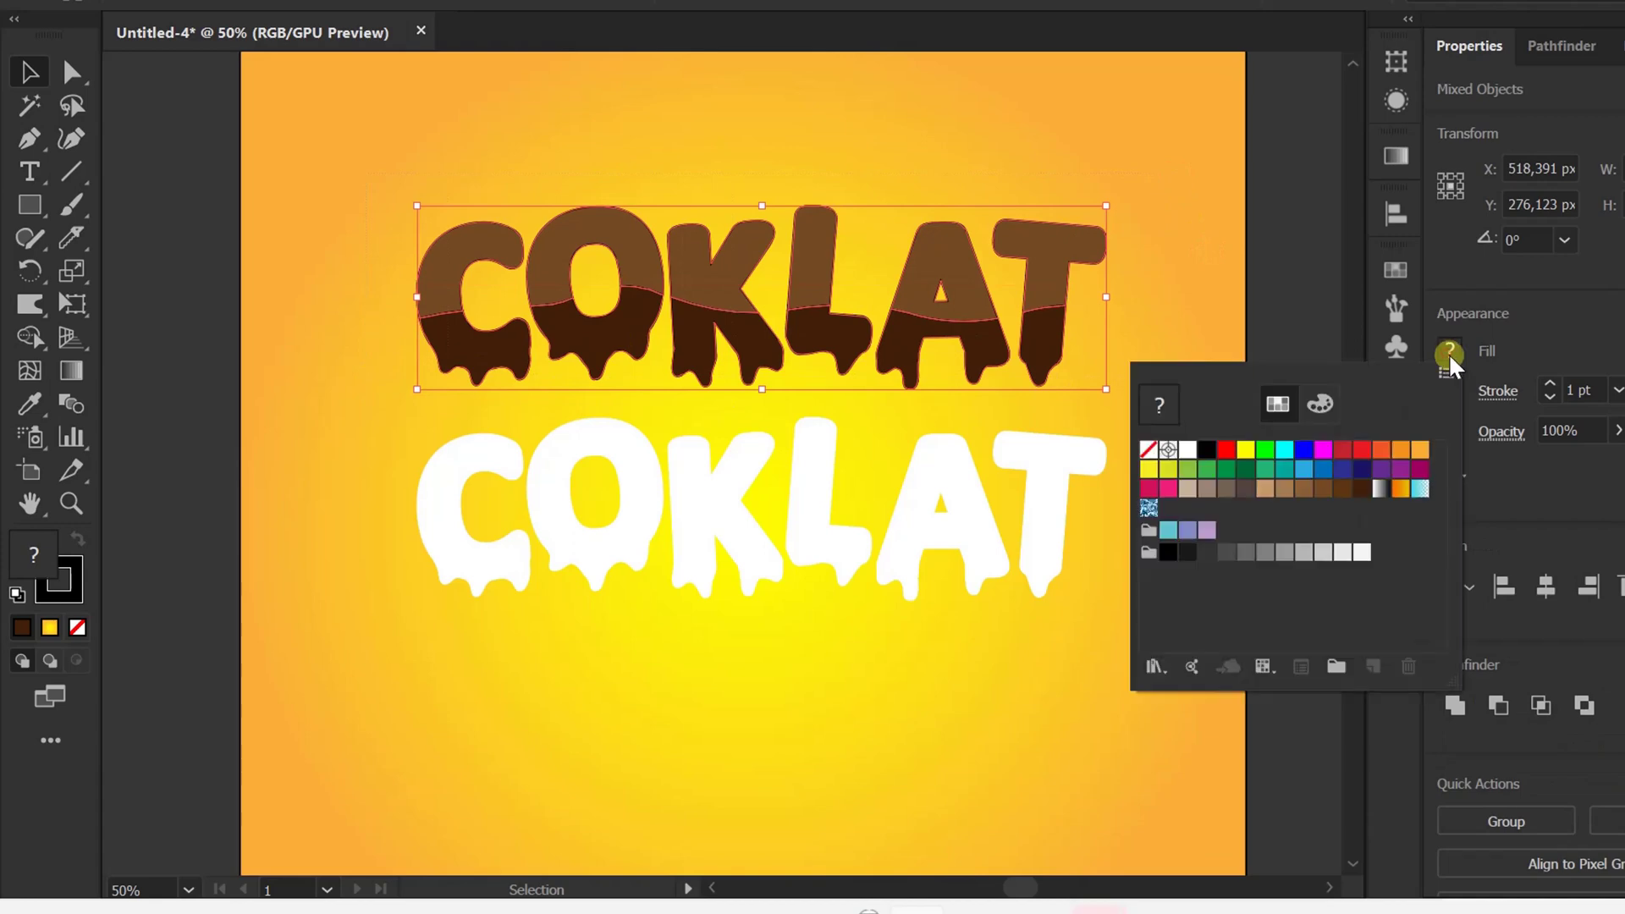
click(1566, 484)
click(1451, 391)
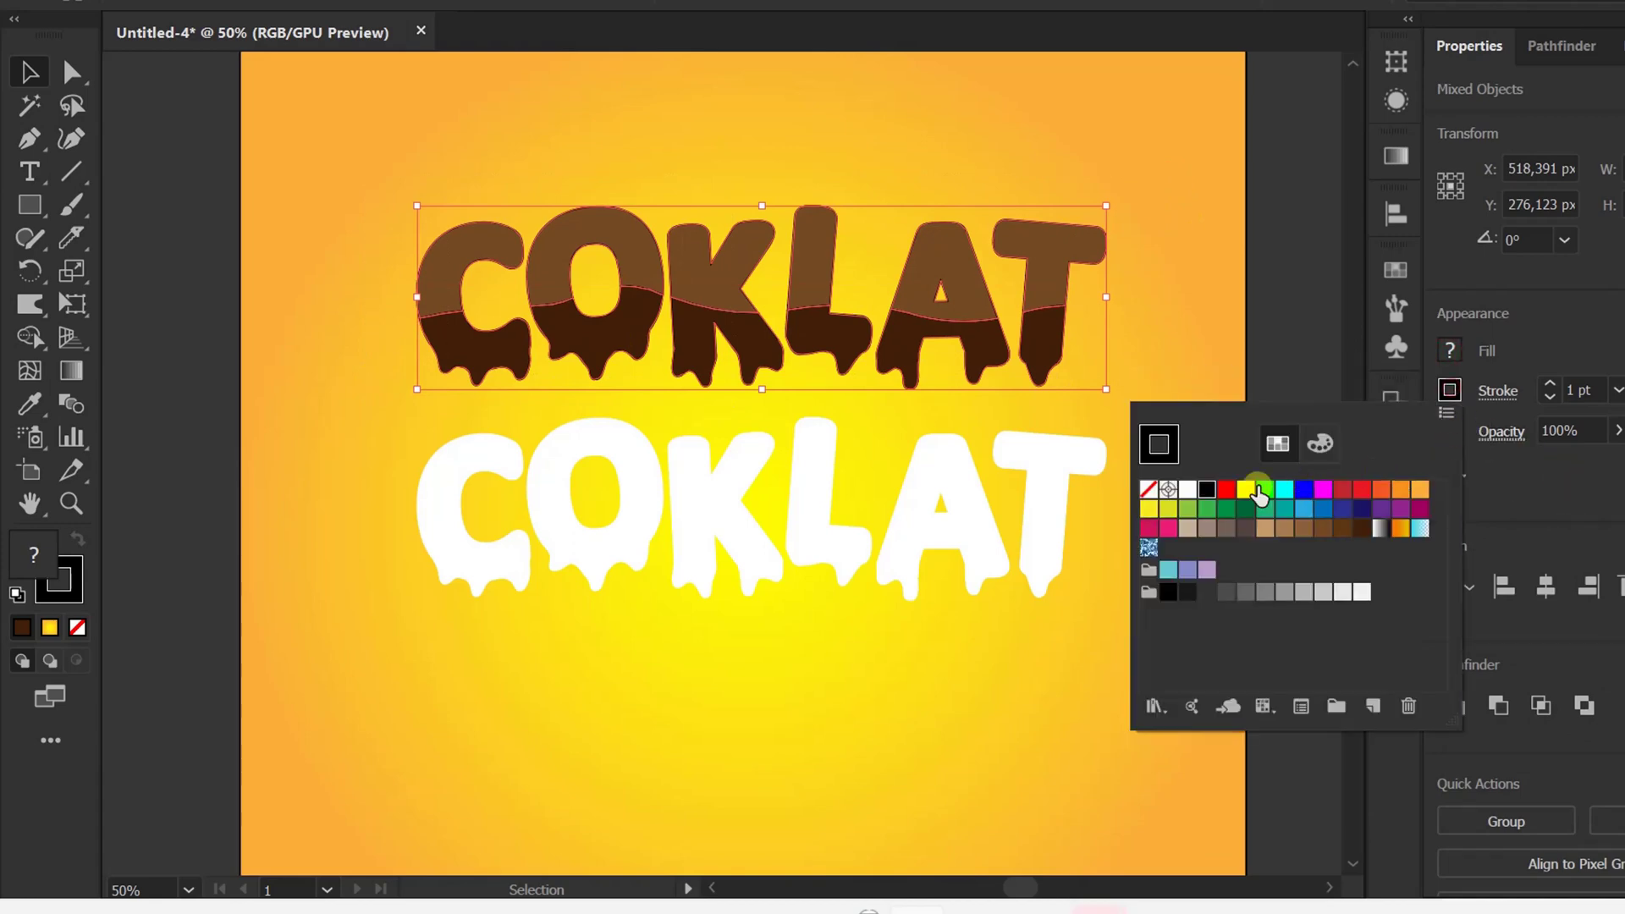
click(1150, 490)
click(1169, 263)
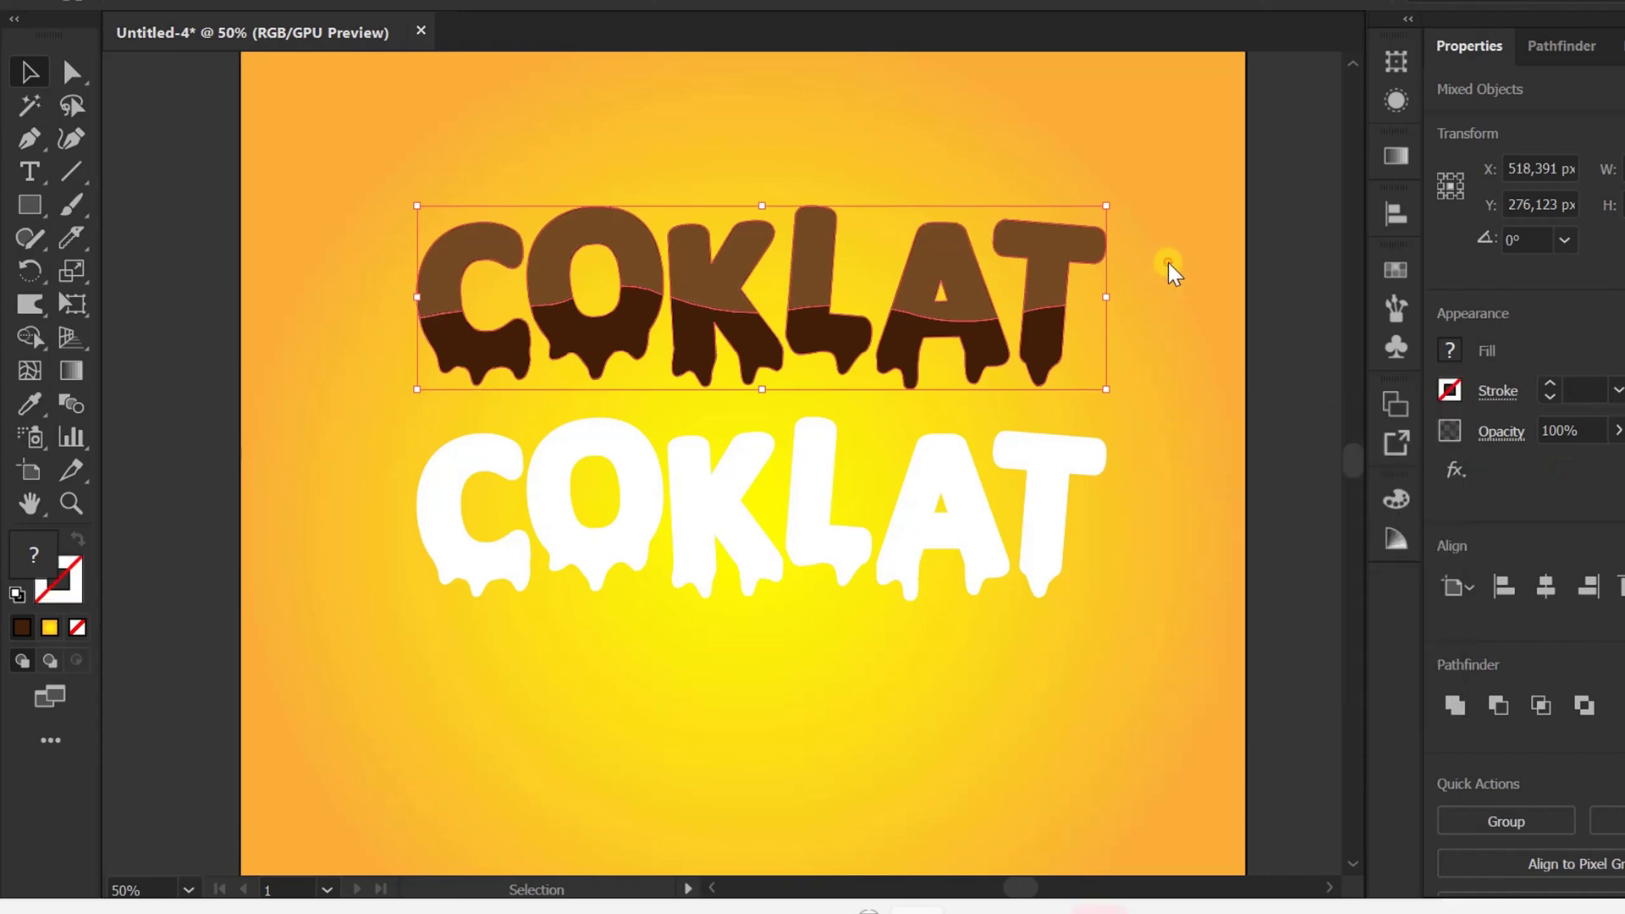
click(1168, 263)
Step: Duplicate the dark brown dripping group with a slight offset down and to the left of the original
scroll(773, 290, up, 1)
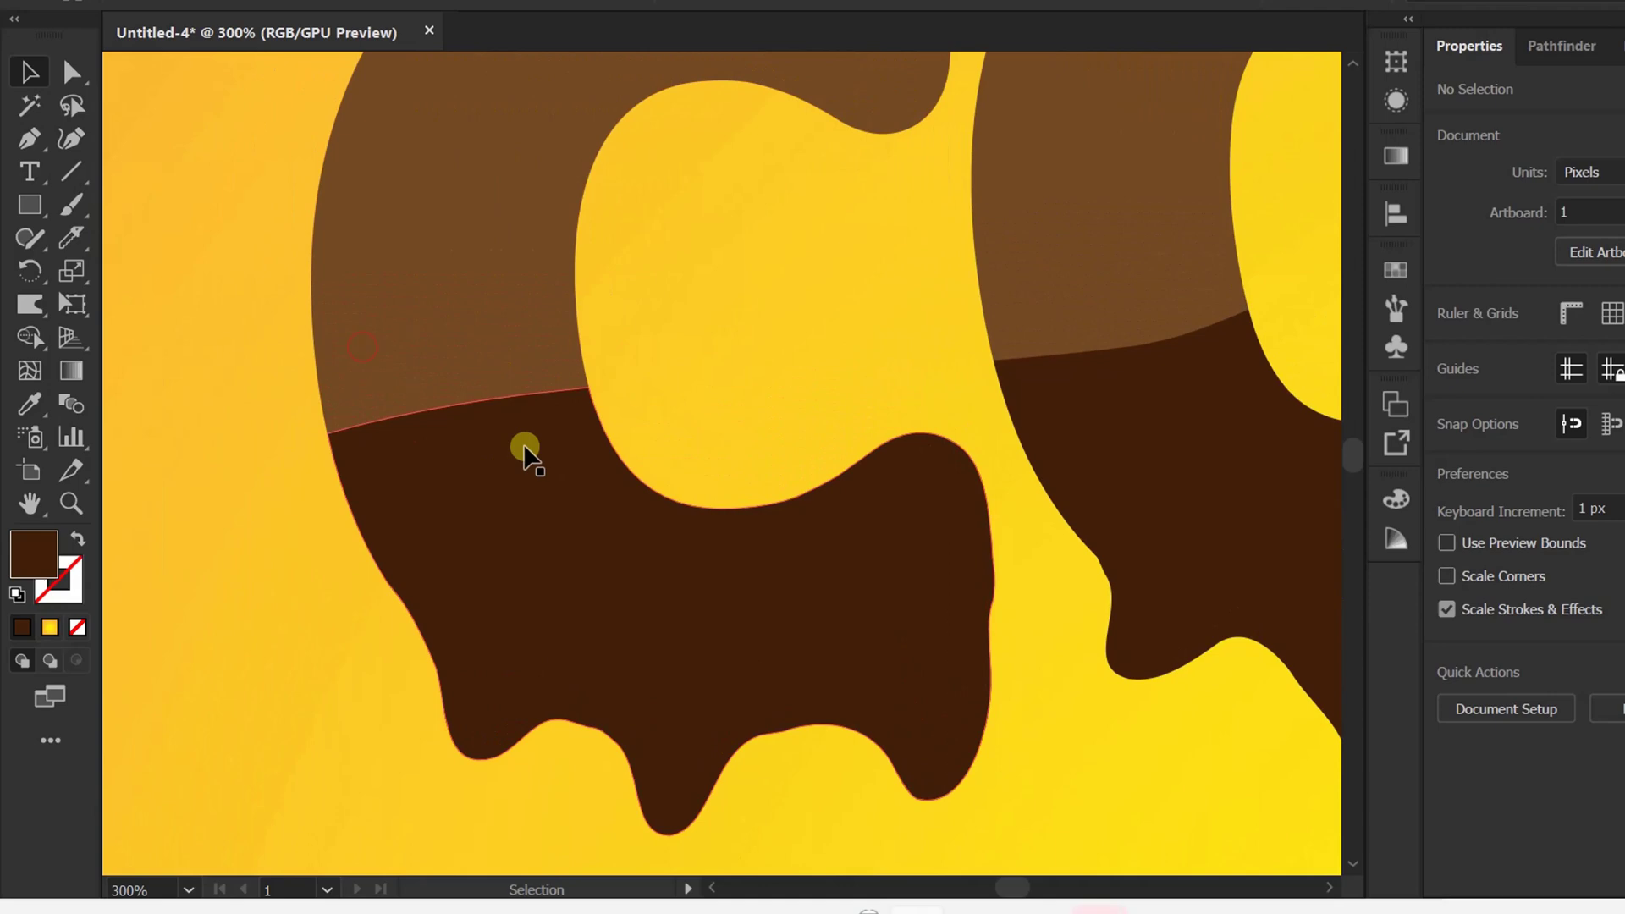
drag(526, 449, 516, 457)
click(258, 508)
scroll(253, 517, down, 4)
Step: Fill the offset copy of the dripping group with the slightly lighter dark brown swatch beside the darkest one
click(324, 520)
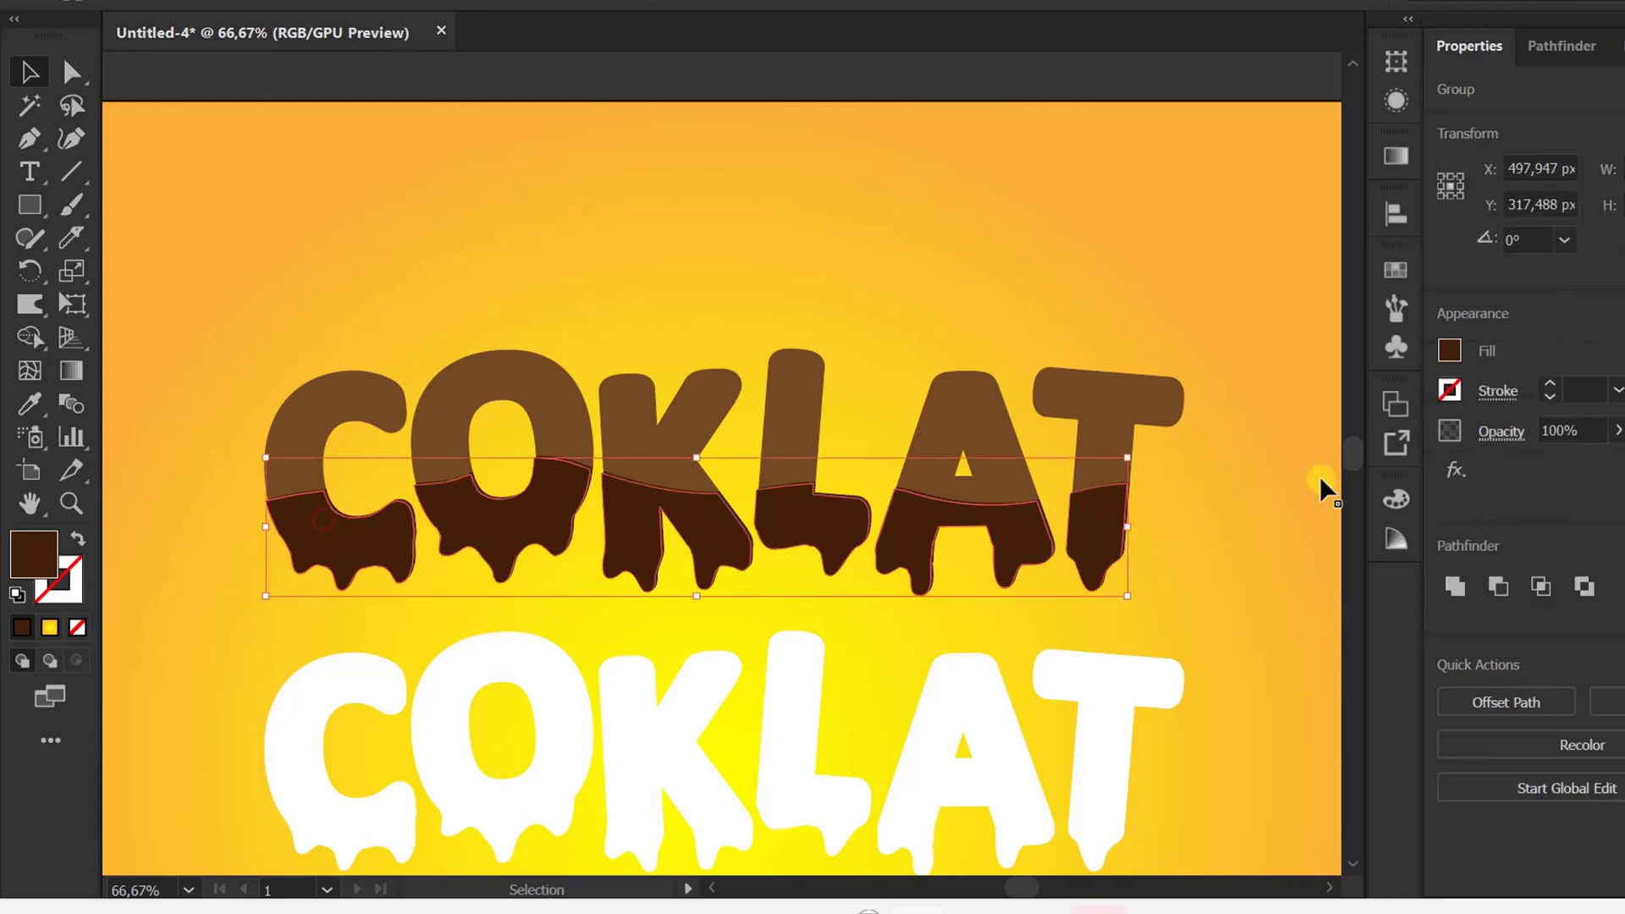
click(1451, 350)
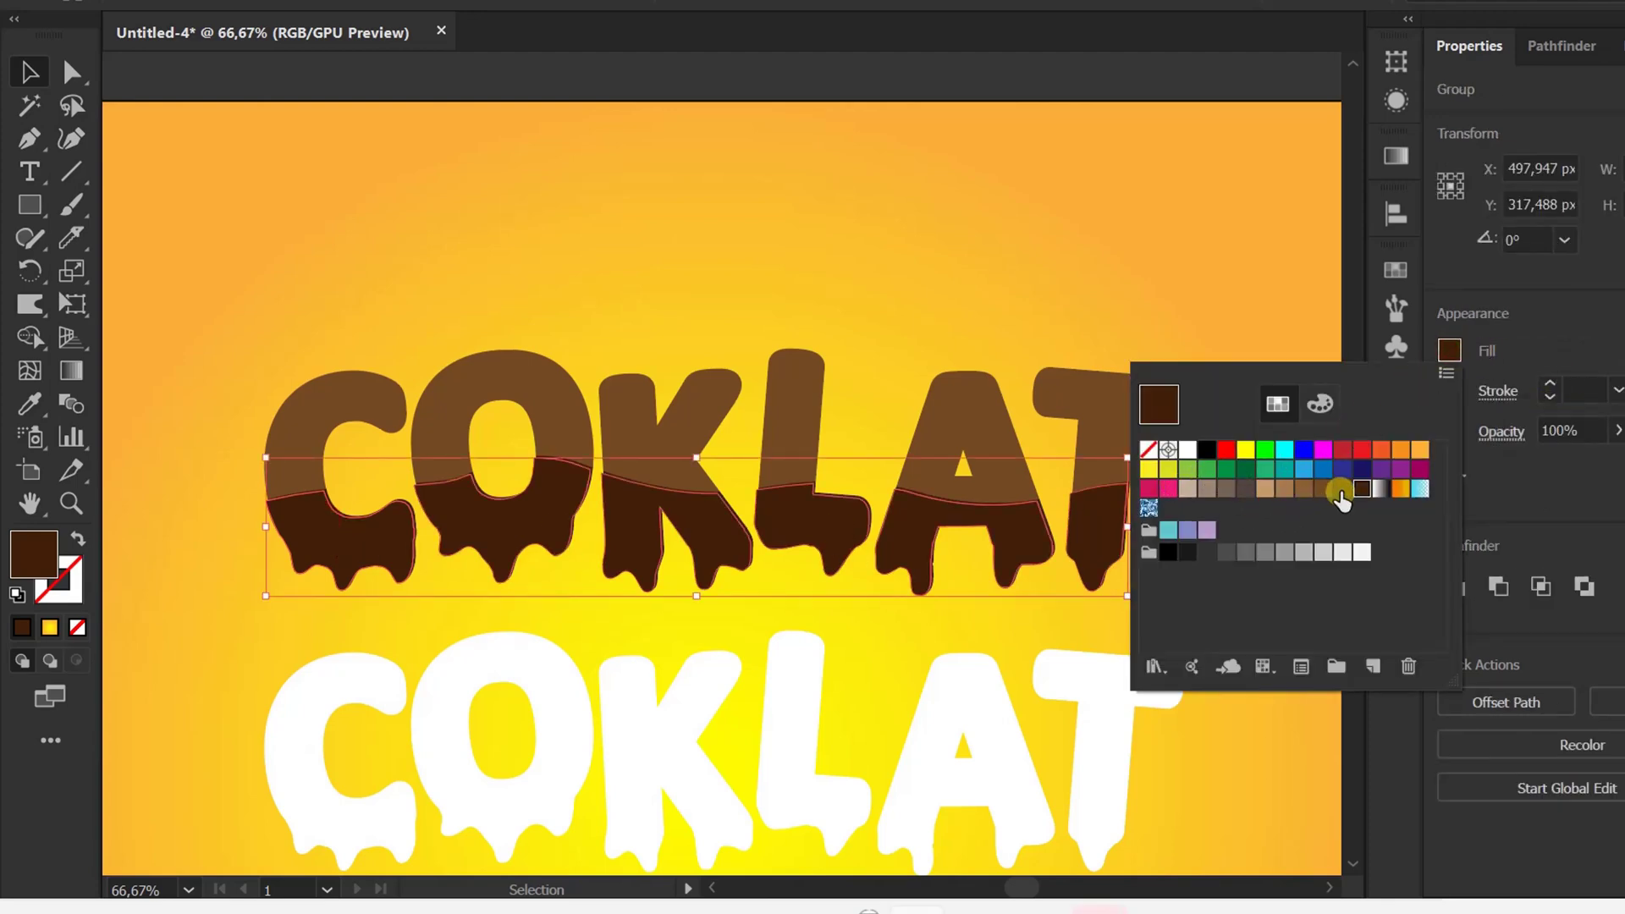
click(1340, 491)
click(196, 336)
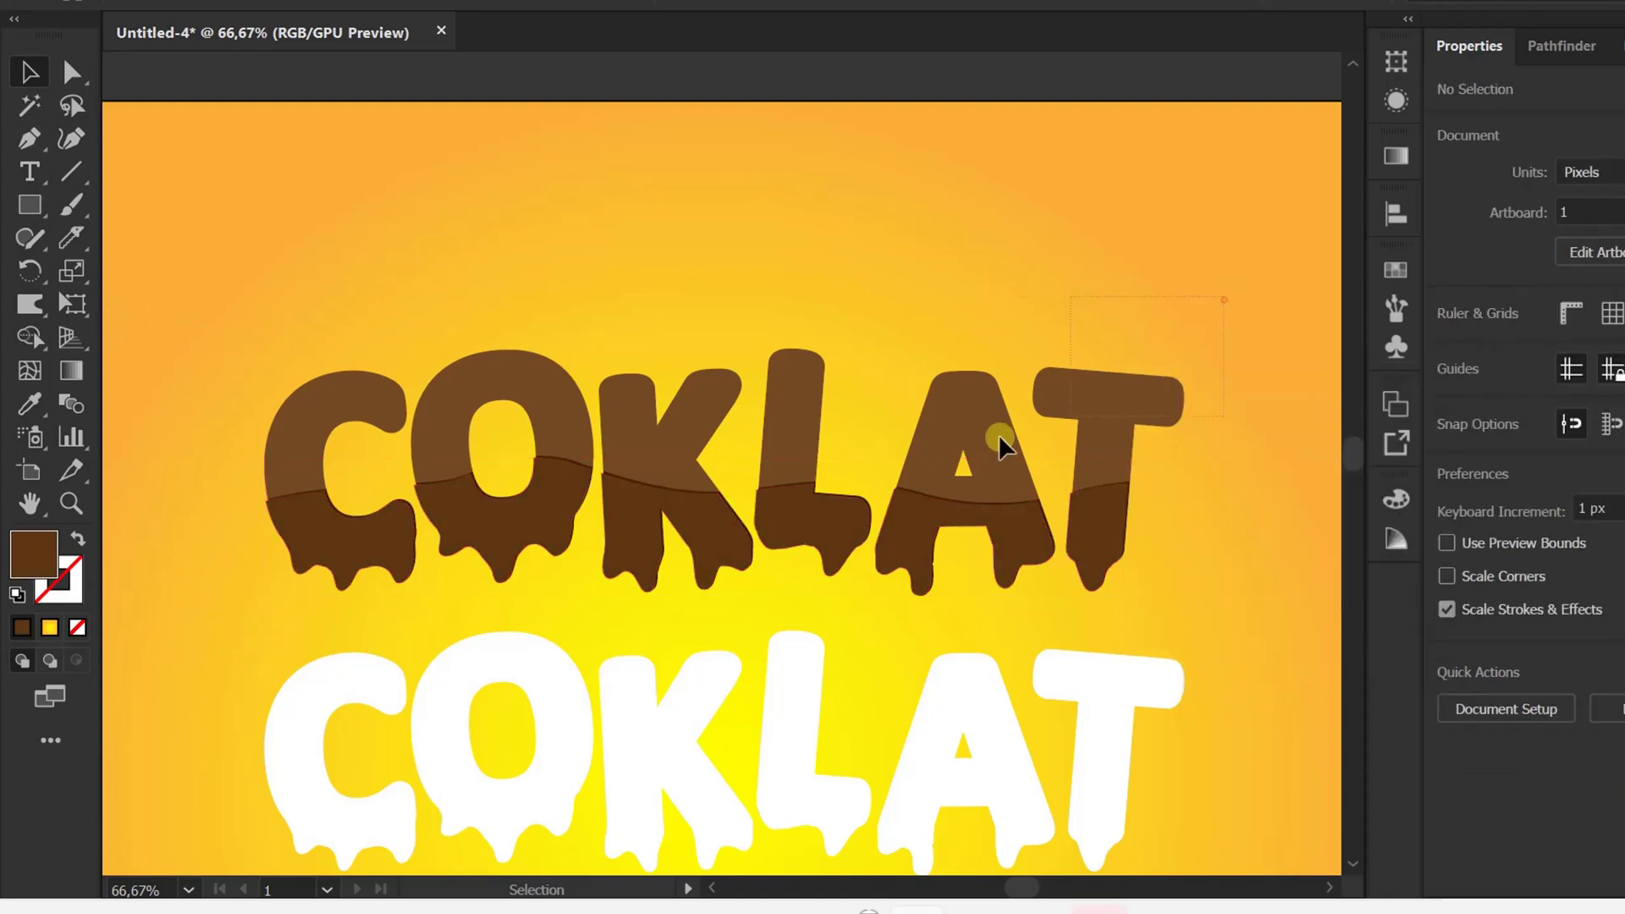
Step: Group all parts of the upper brown COKLAT lettering into one object
drag(200, 570, 508, 236)
right_click(509, 224)
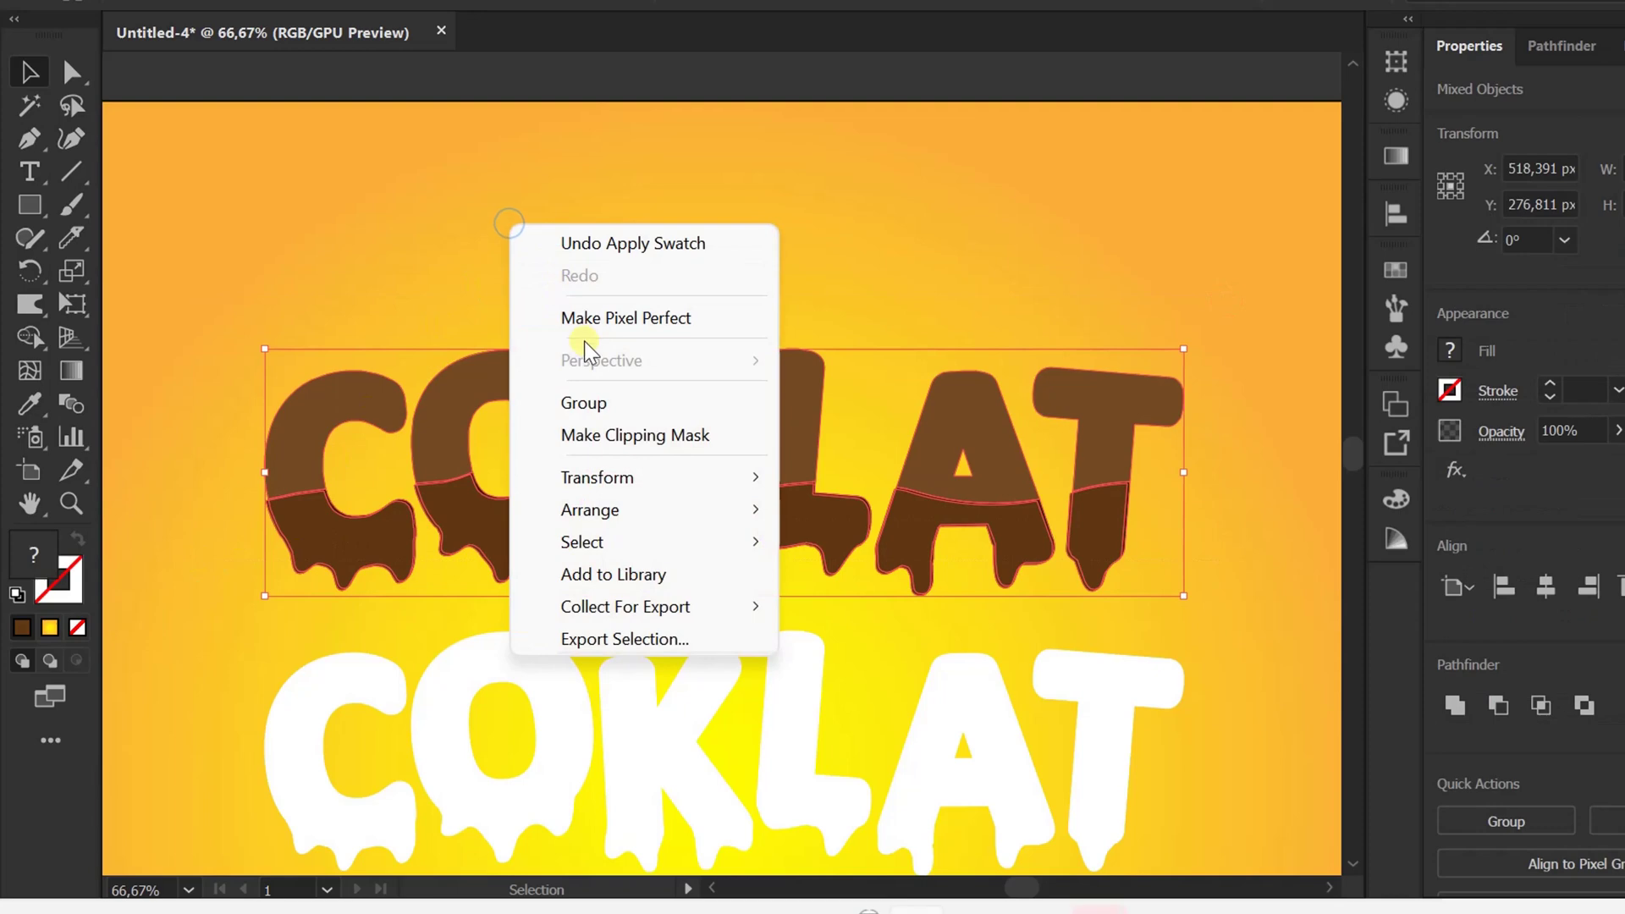
click(615, 405)
scroll(718, 339, down, 3)
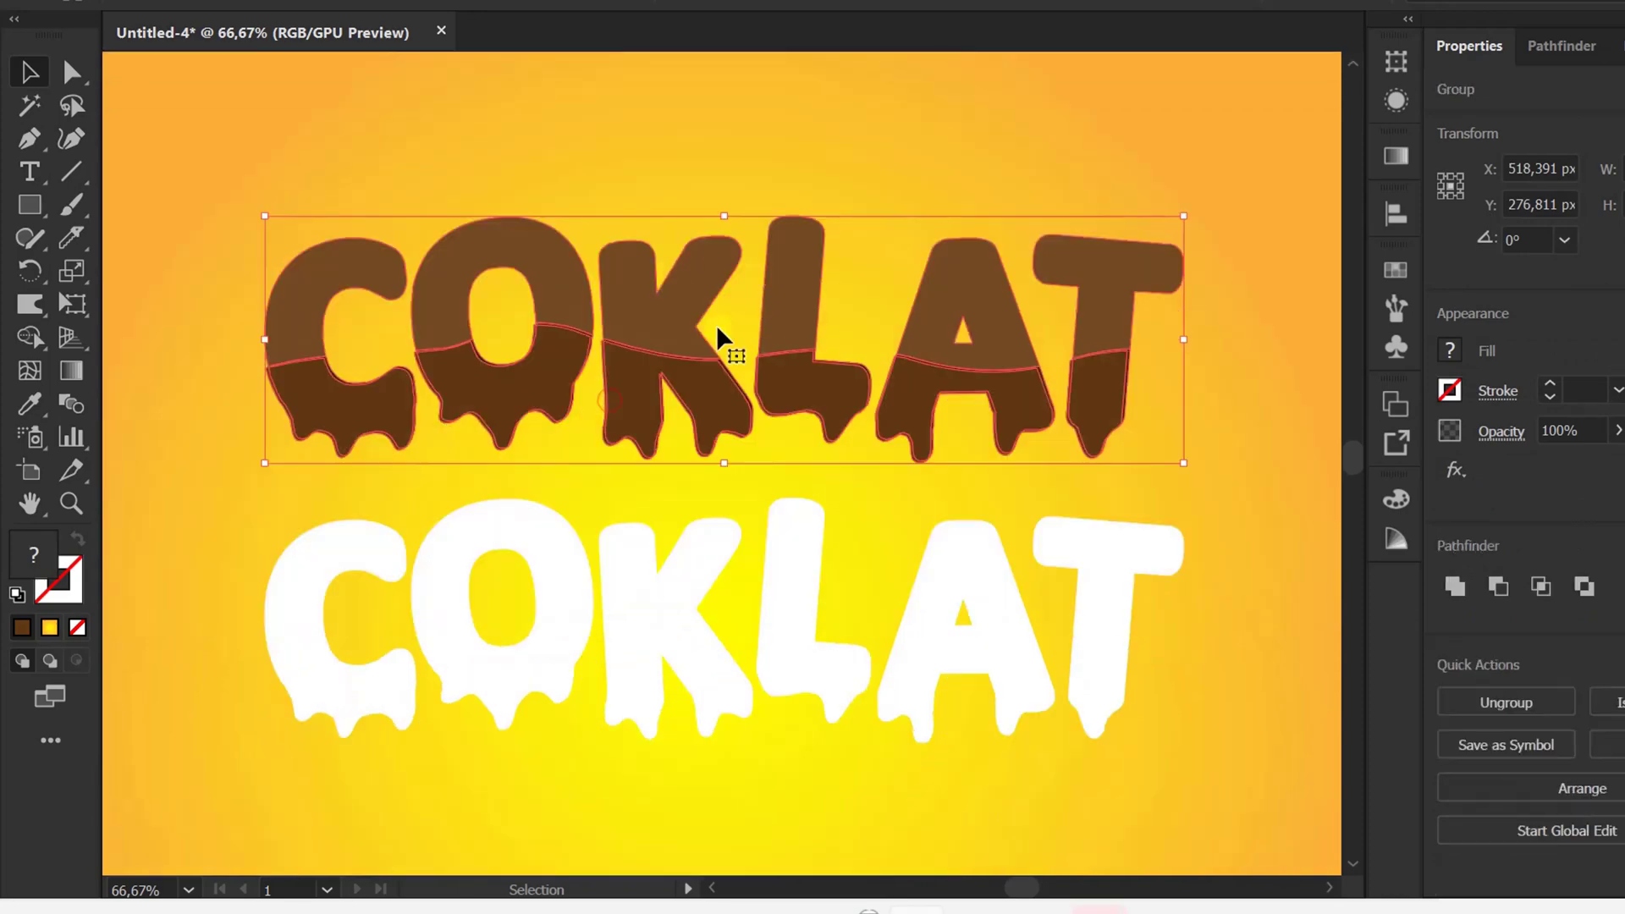
Step: Group all parts of the lower white COKLAT lettering into one object
drag(338, 722, 239, 653)
right_click(226, 532)
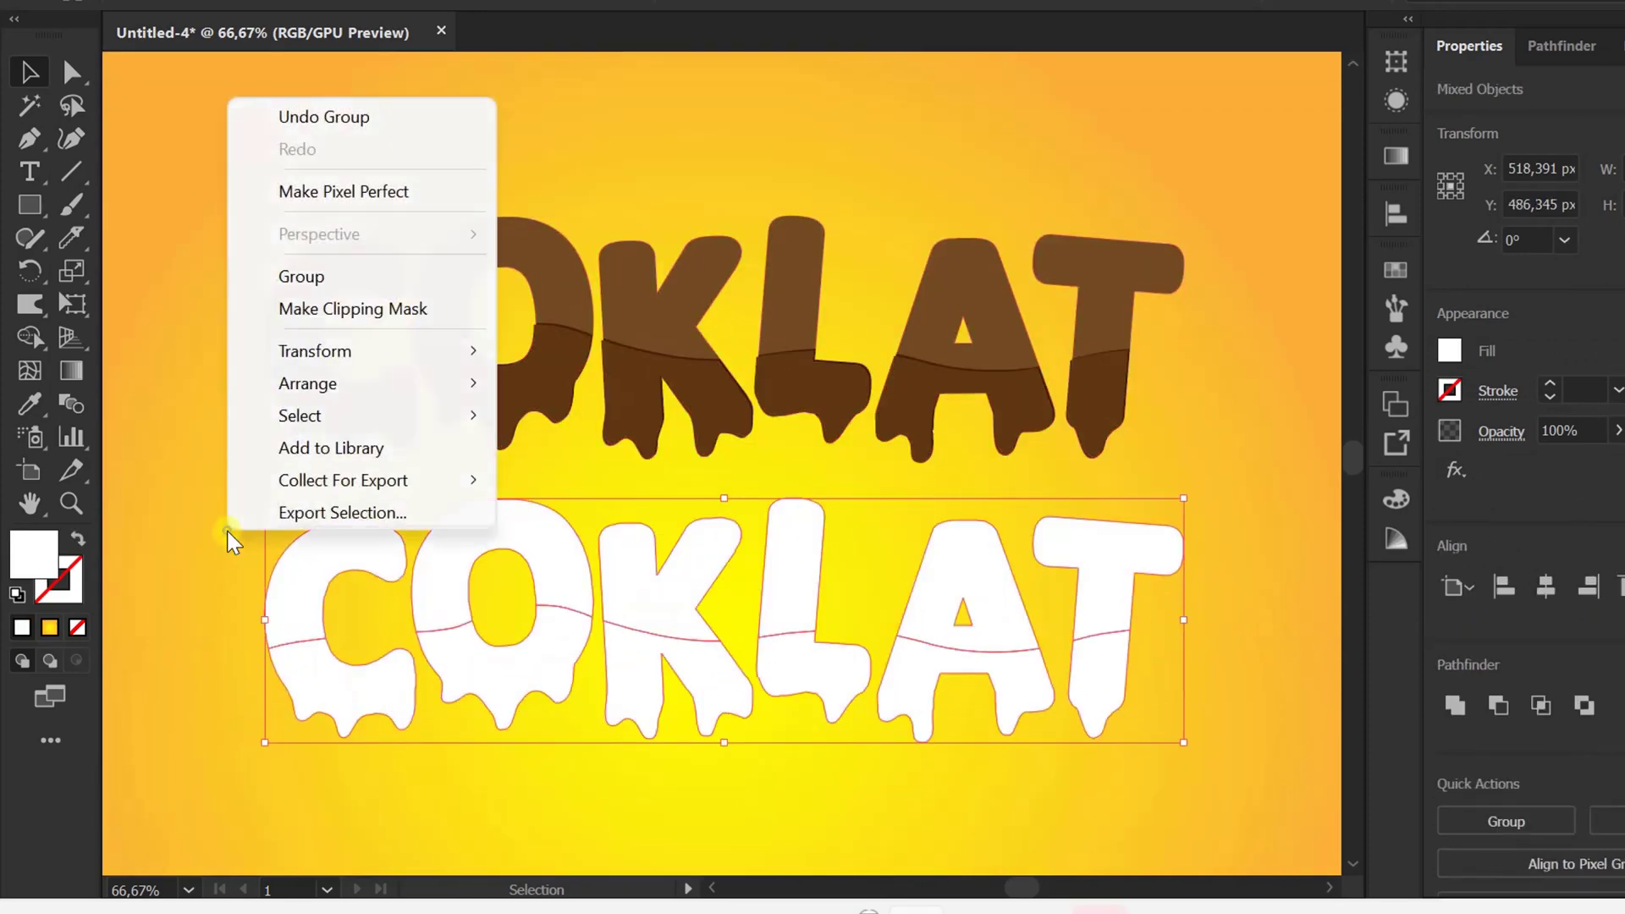
click(318, 276)
click(201, 423)
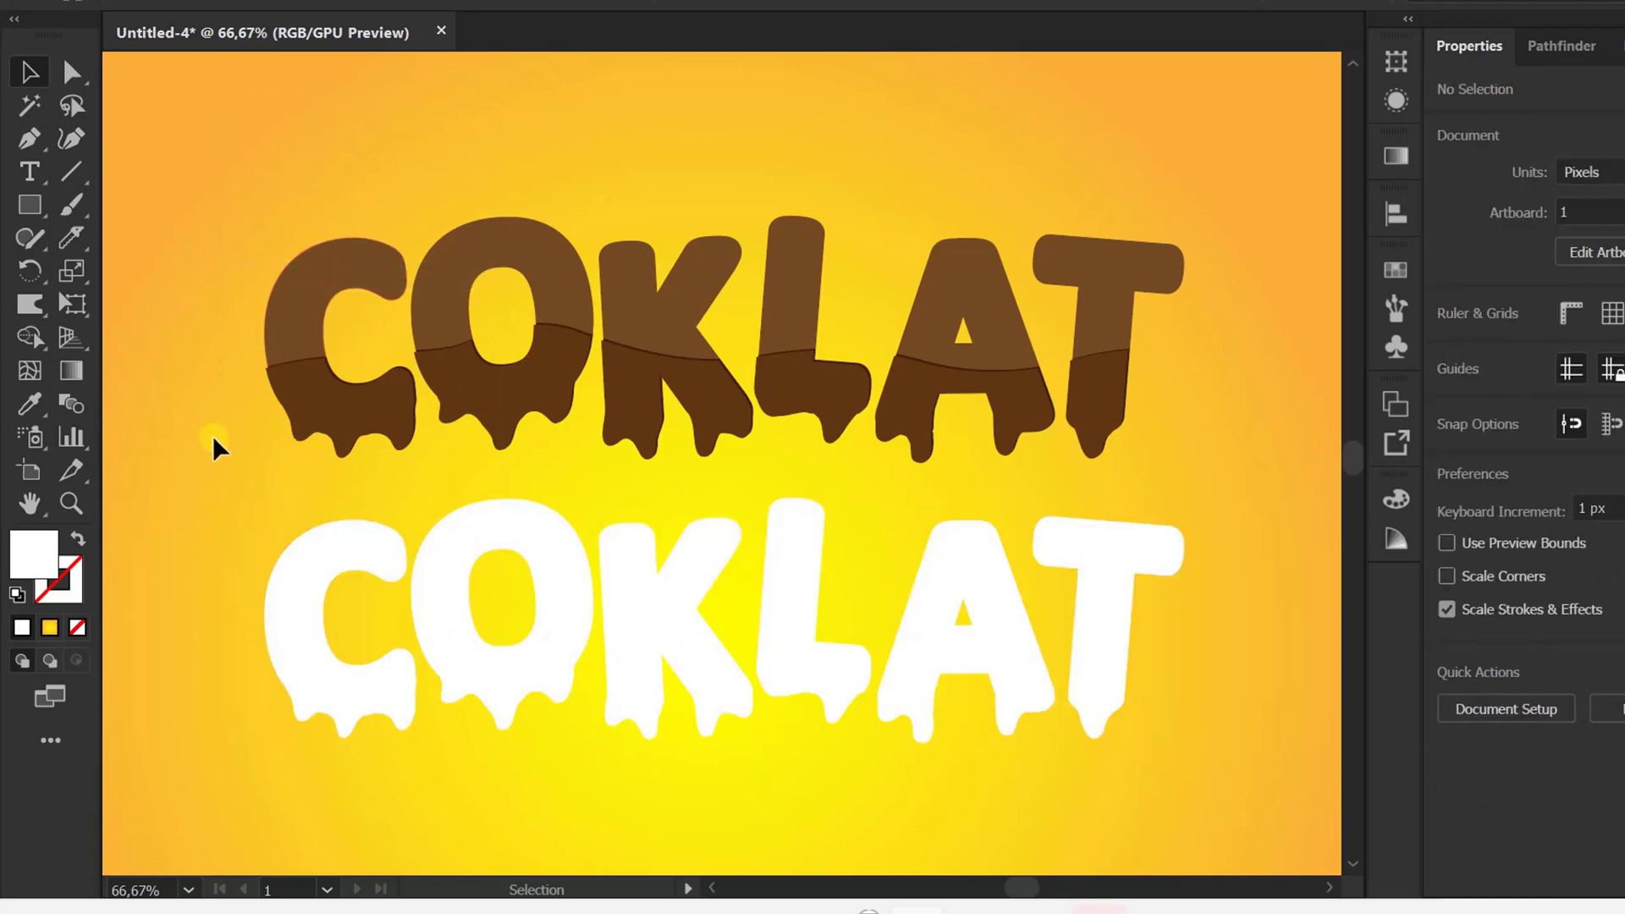
Step: Place the brown lettering over the white lettering, offset slightly so a white edge shows along the upper right of the letters
drag(1193, 178, 268, 417)
drag(780, 317, 830, 543)
scroll(1252, 546, up, 4)
scroll(1047, 449, down, 4)
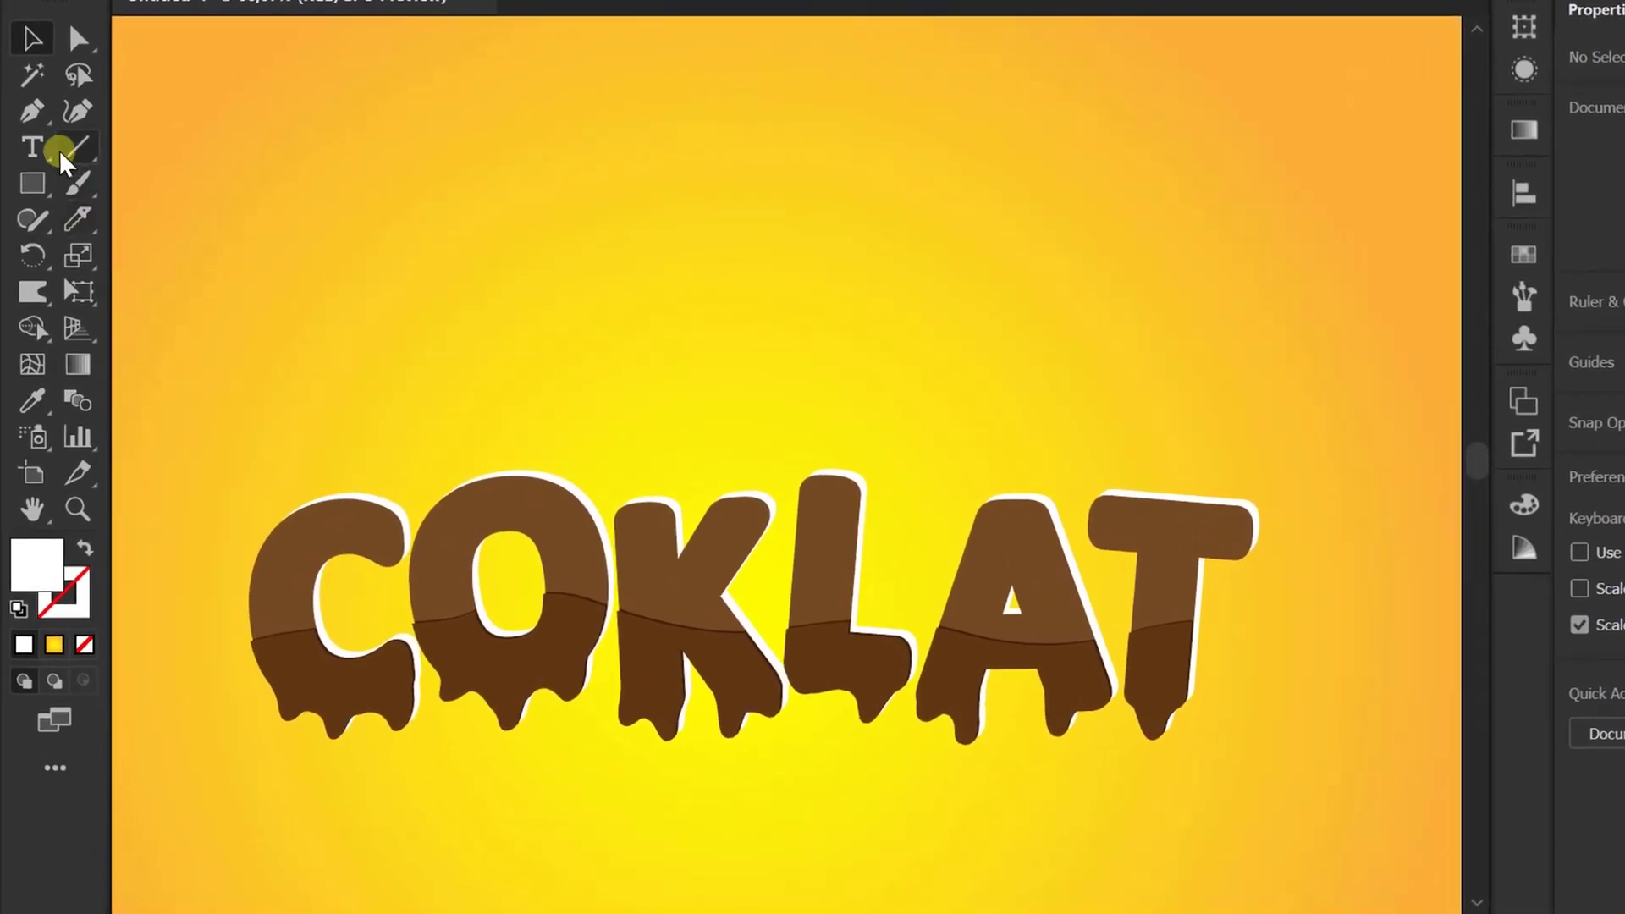
Step: Draw a four-point highlight curve just inside the edge of the C's leftmost drip with the Curvature tool
click(76, 110)
scroll(278, 635, up, 5)
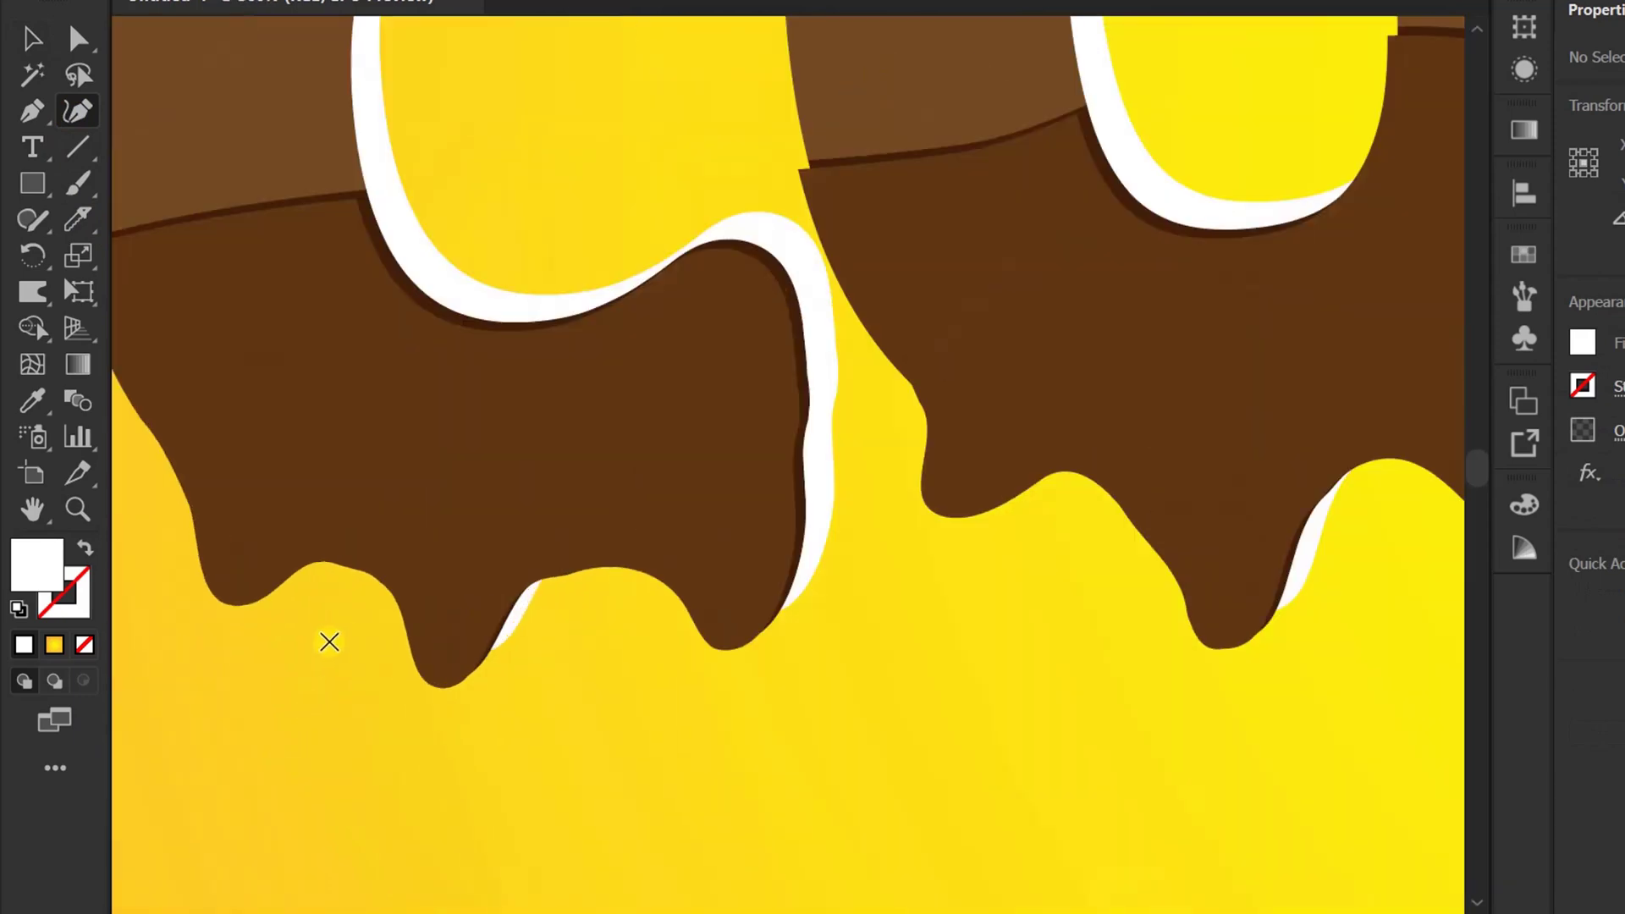
drag(275, 719, 376, 769)
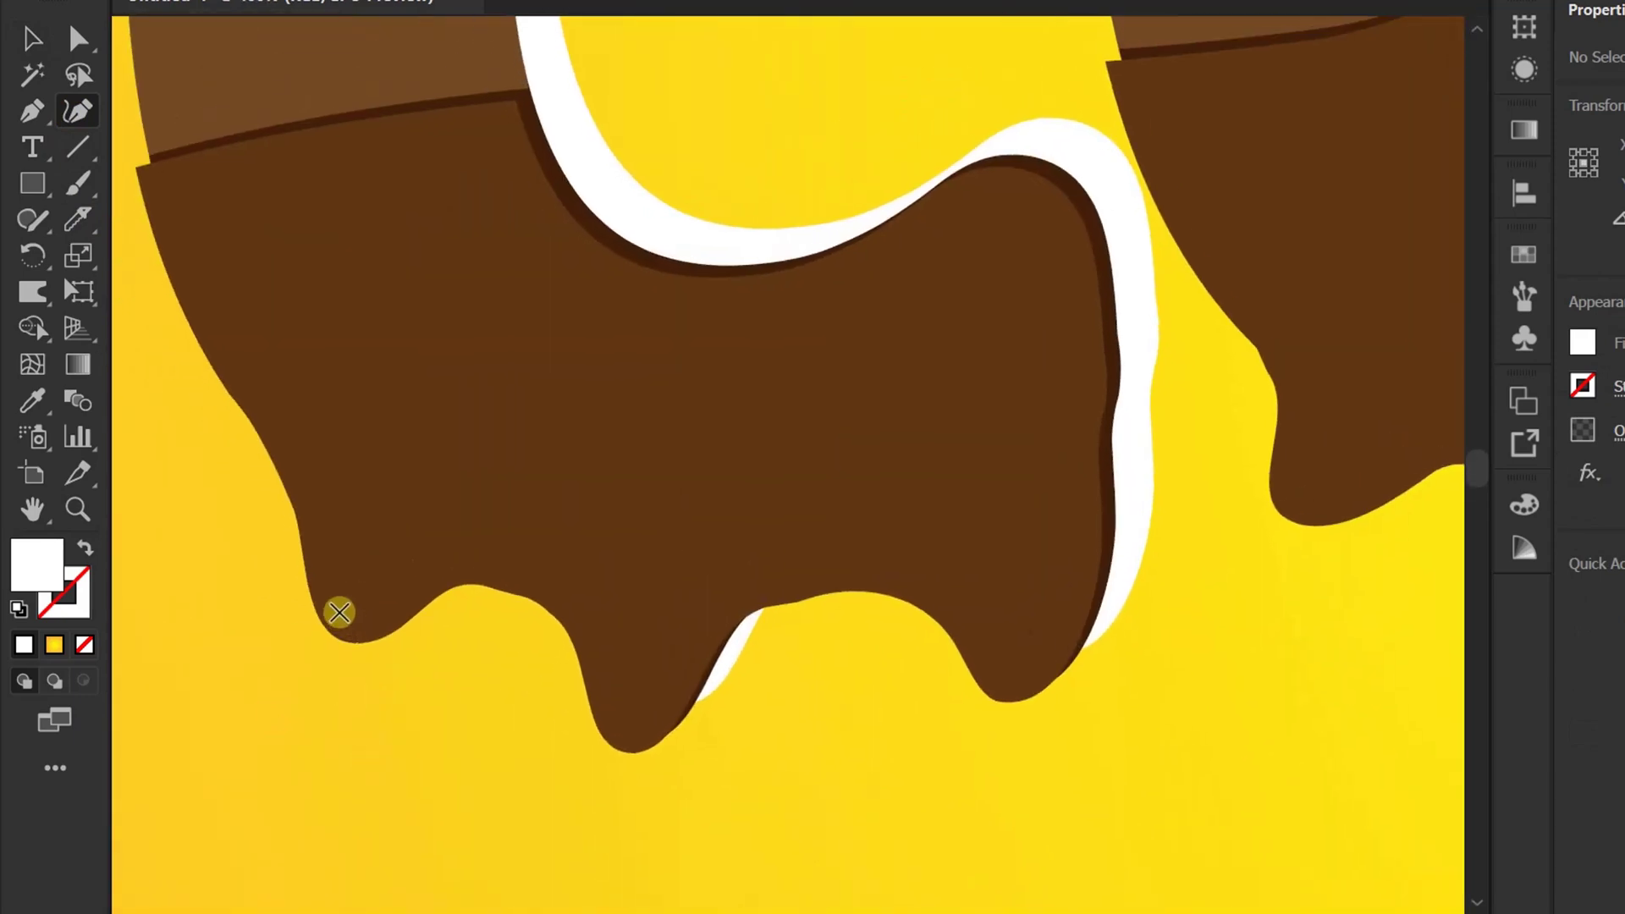
scroll(339, 612, up, 2)
click(349, 624)
click(407, 640)
click(489, 572)
click(543, 551)
key(Escape)
Step: Give the highlight curve on the C's leftmost drip no fill and a white stroke
click(1580, 347)
click(1247, 450)
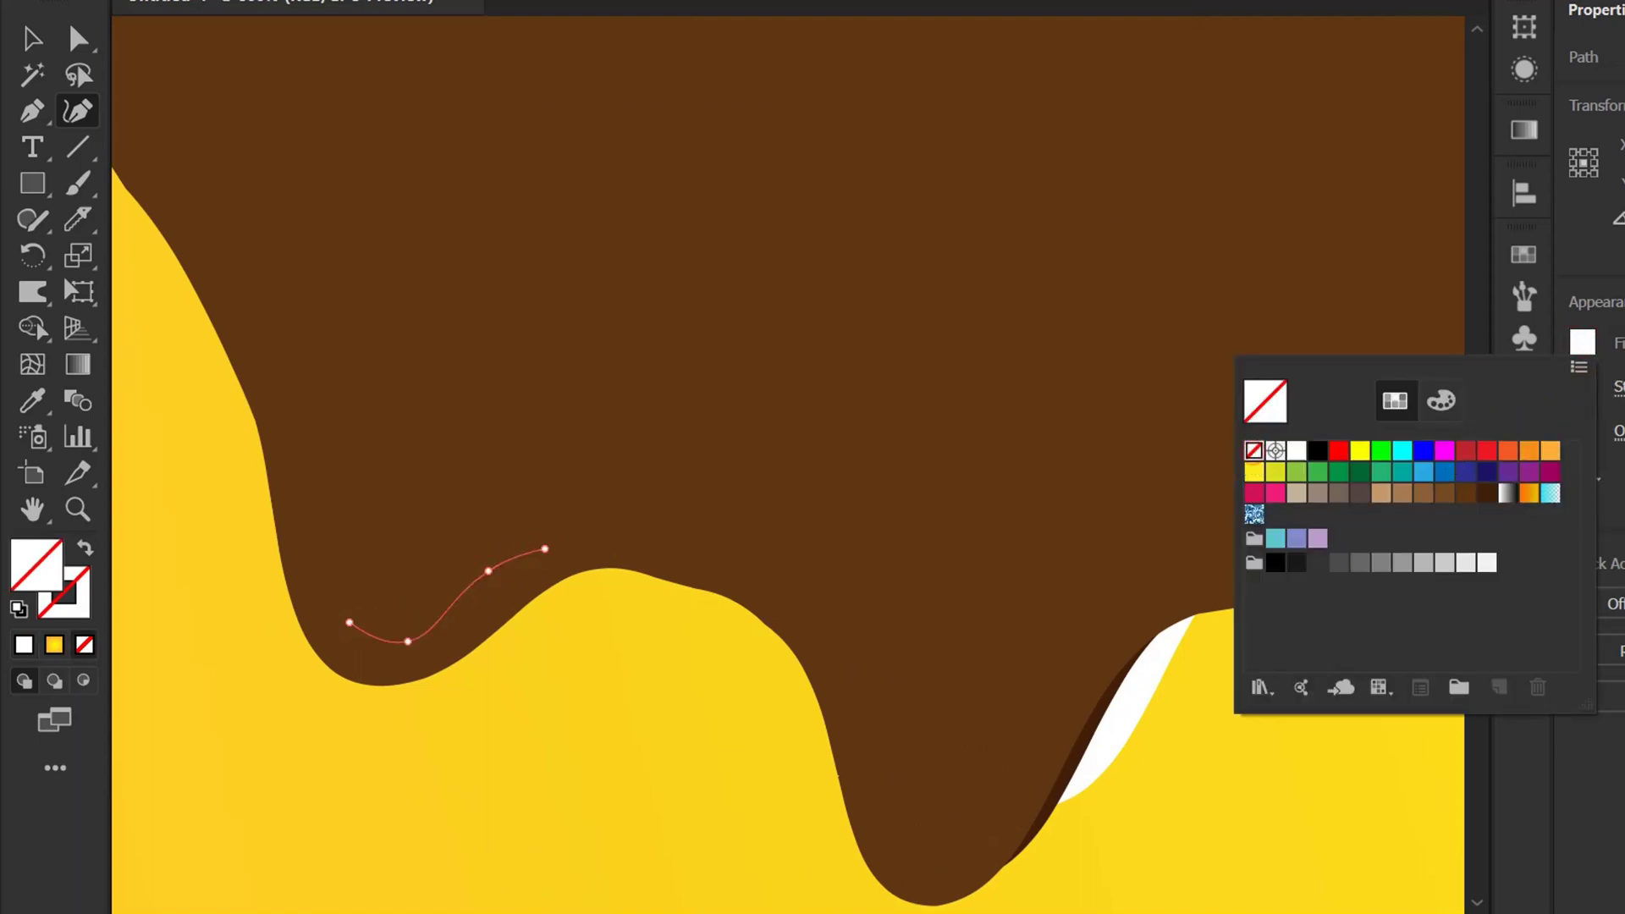
key(Escape)
click(1582, 385)
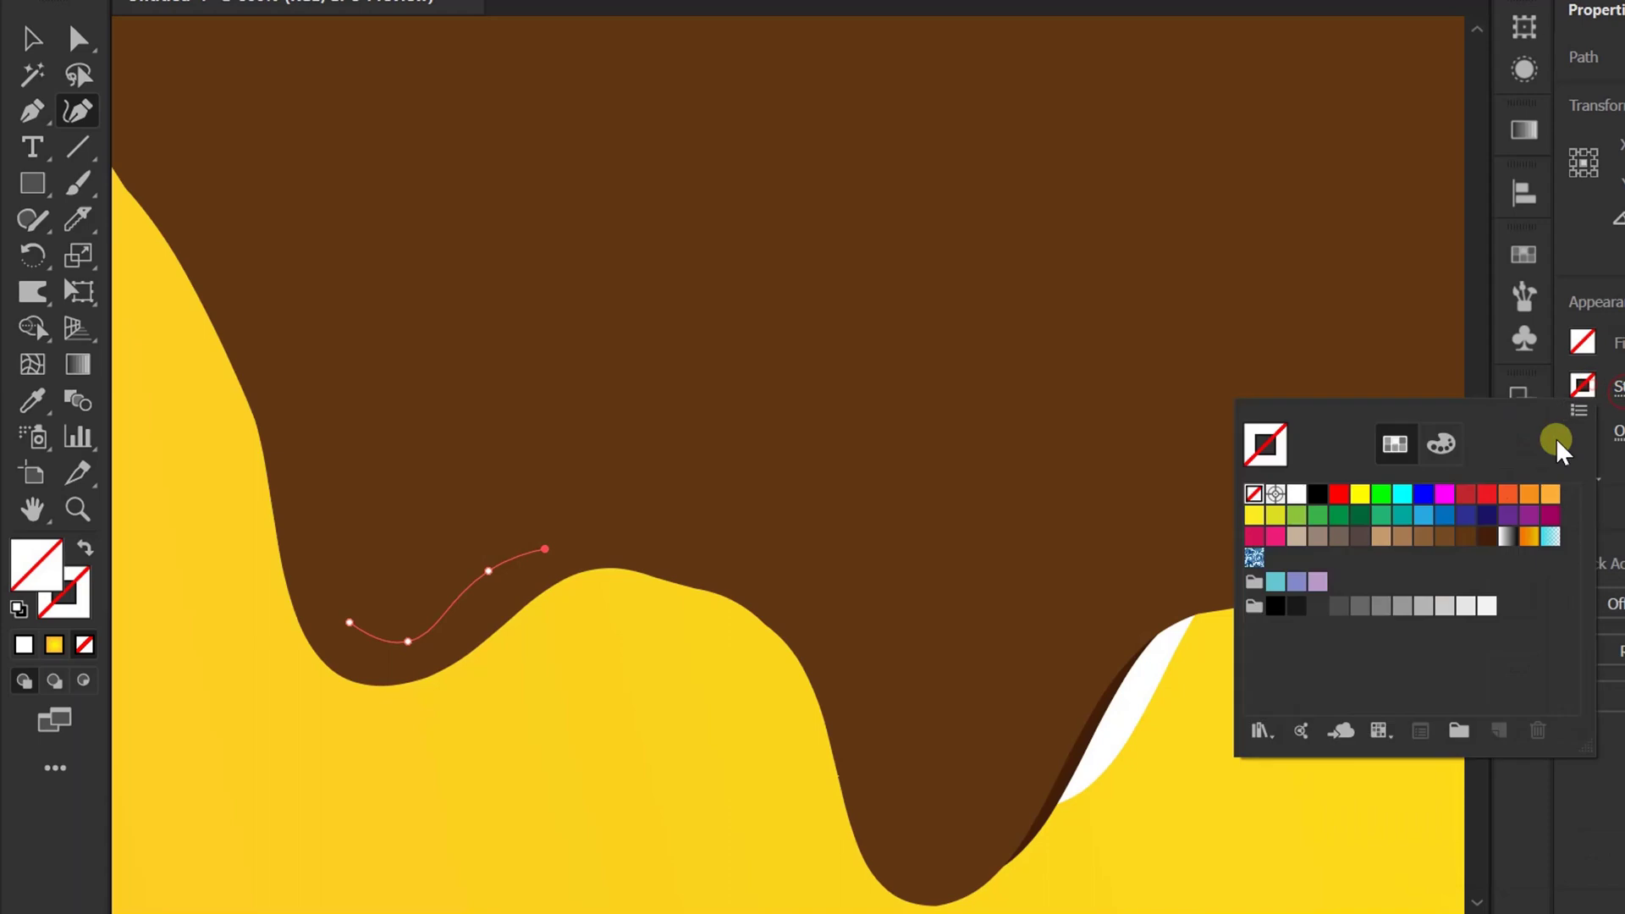
click(1297, 494)
key(Escape)
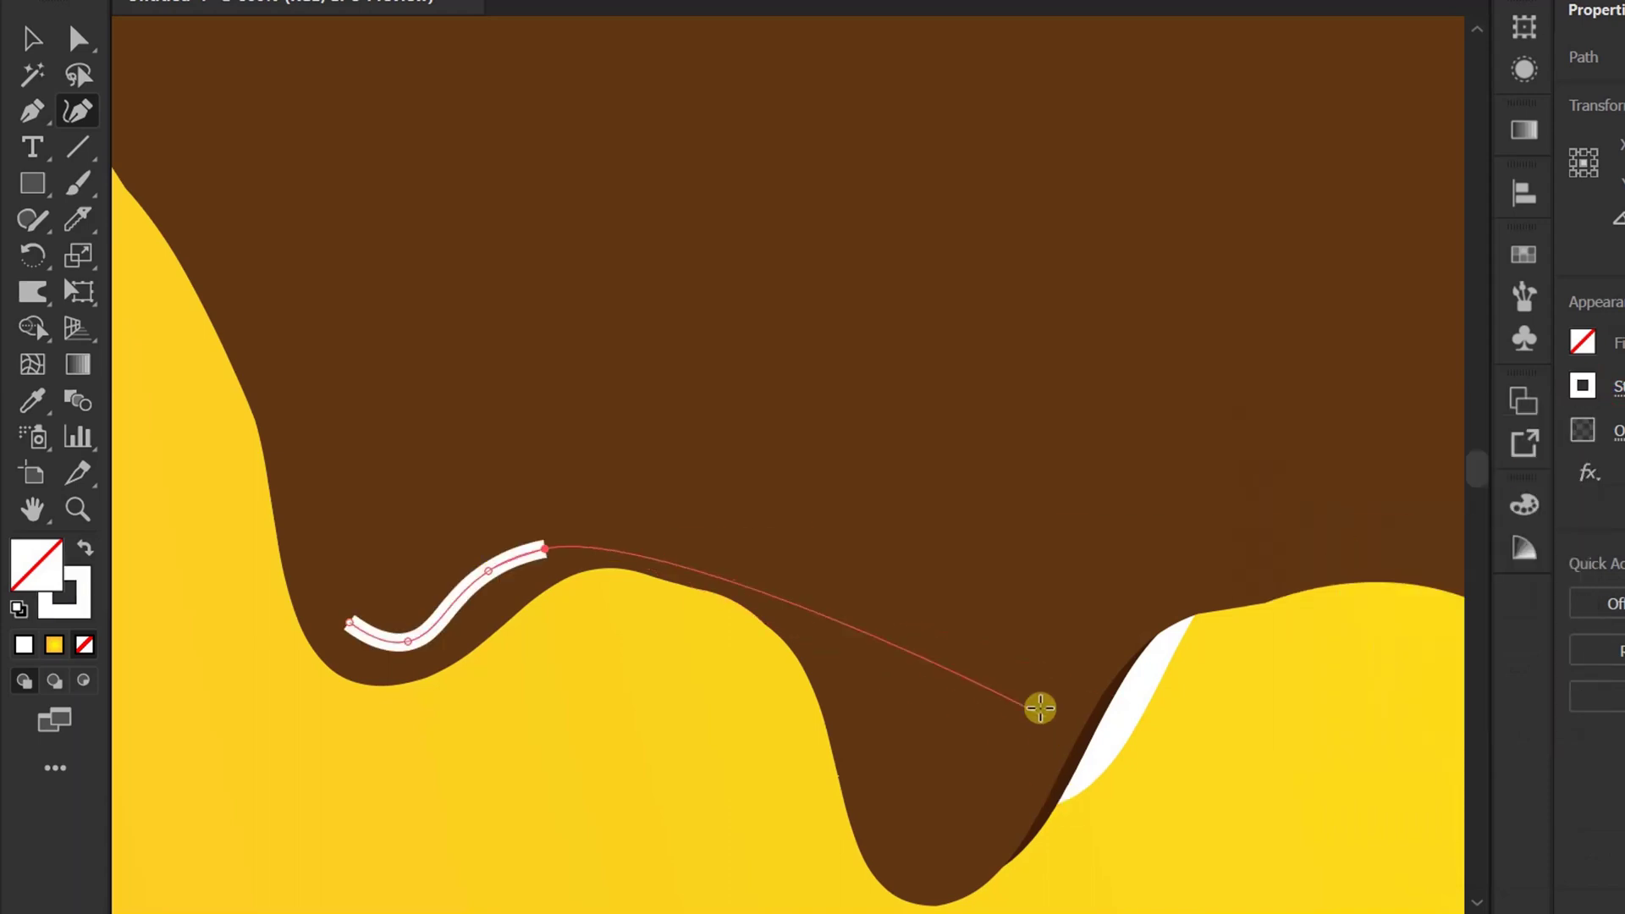
drag(1059, 656, 788, 475)
key(Escape)
Step: Draw a white highlight curve along the right inner edge of the C's middle drip
click(682, 668)
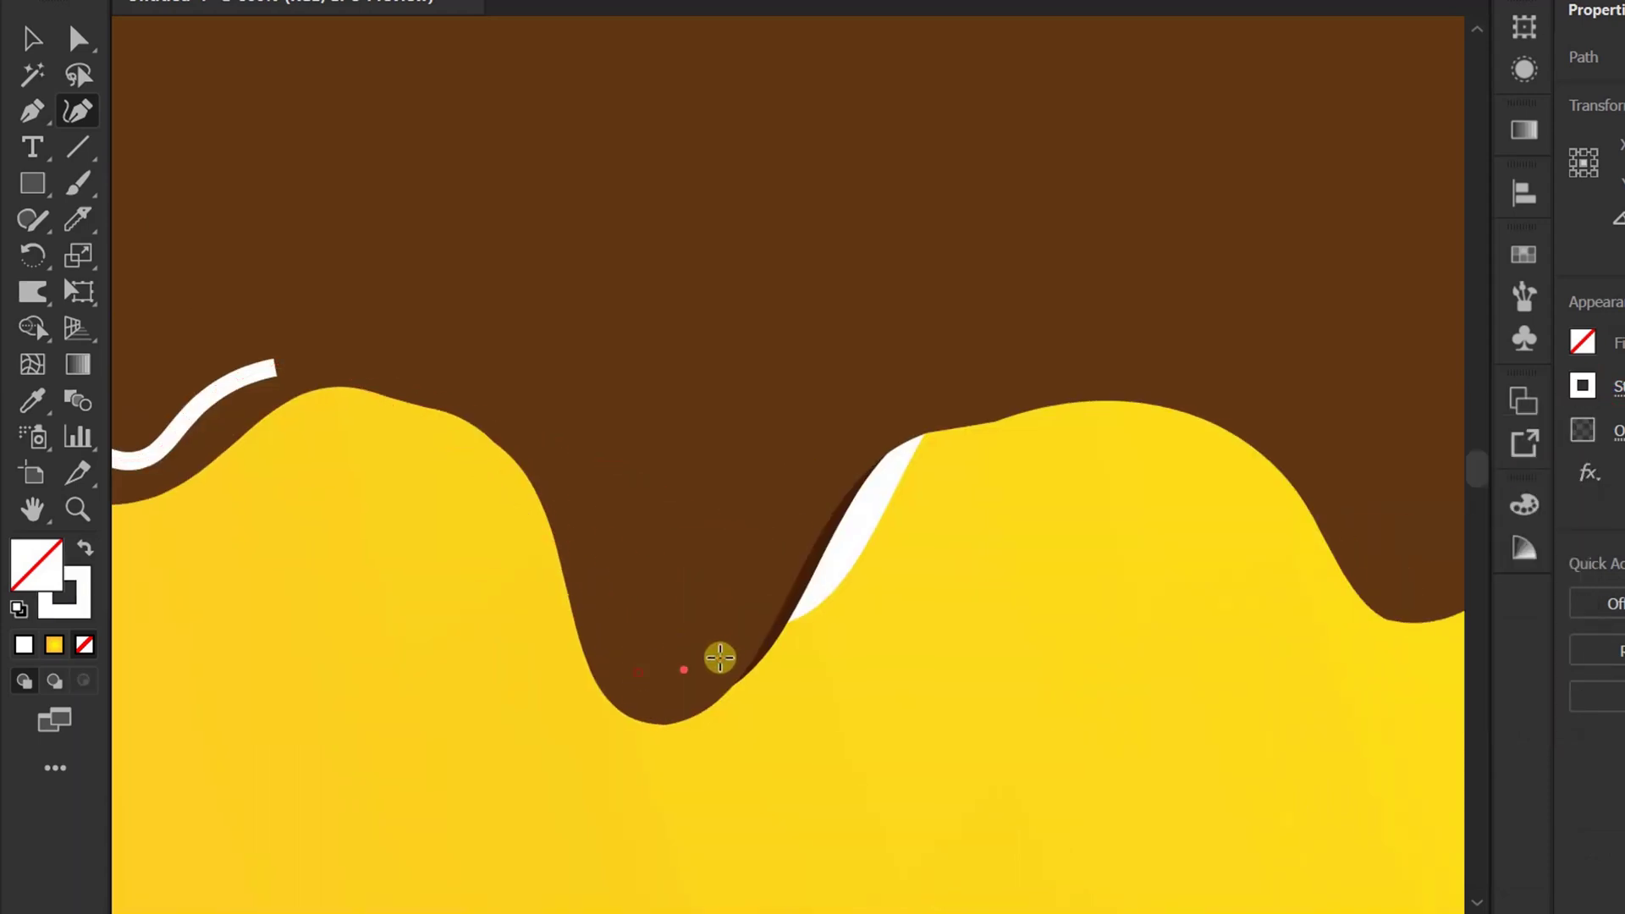
click(735, 639)
click(790, 523)
click(889, 405)
drag(1203, 466, 643, 548)
key(Escape)
Step: Draw a five-point white highlight curve around the tip and right inner edge of the C's rightmost drip
click(805, 637)
click(841, 674)
click(910, 647)
click(974, 559)
click(1003, 419)
drag(1313, 473, 389, 885)
key(Escape)
Step: Draw a three-point white highlight curve just inside the O's leftmost drip
click(488, 705)
click(574, 740)
click(682, 668)
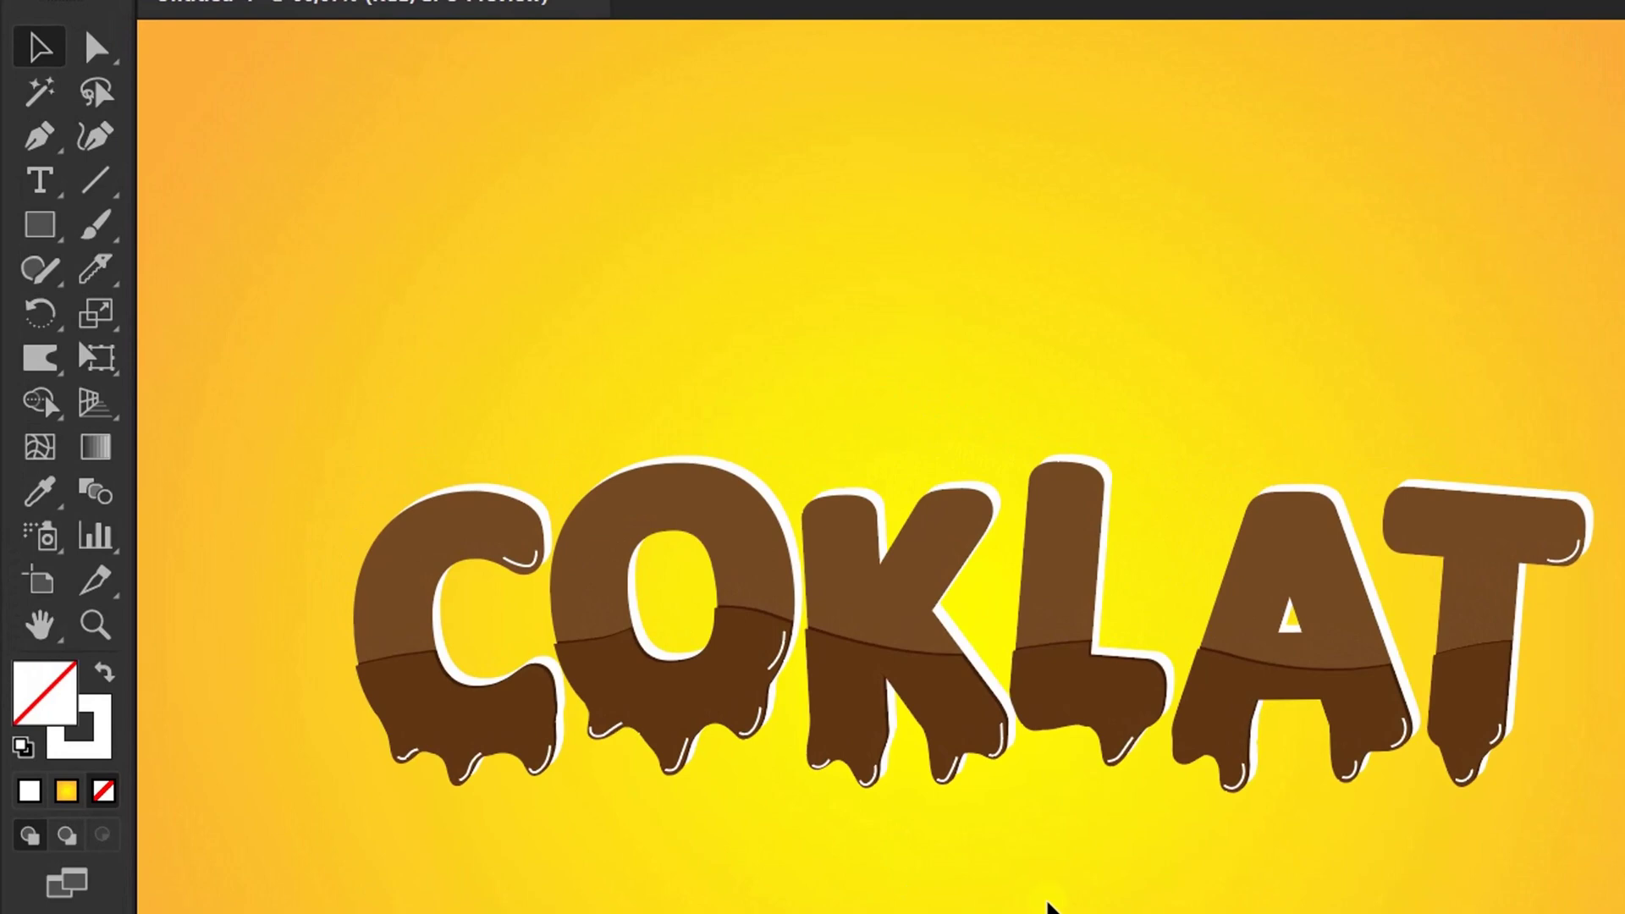
Step: Select all white highlight curves with the Magic Wand and give them the half-oval width profile with a 2 pt stroke weight
click(38, 90)
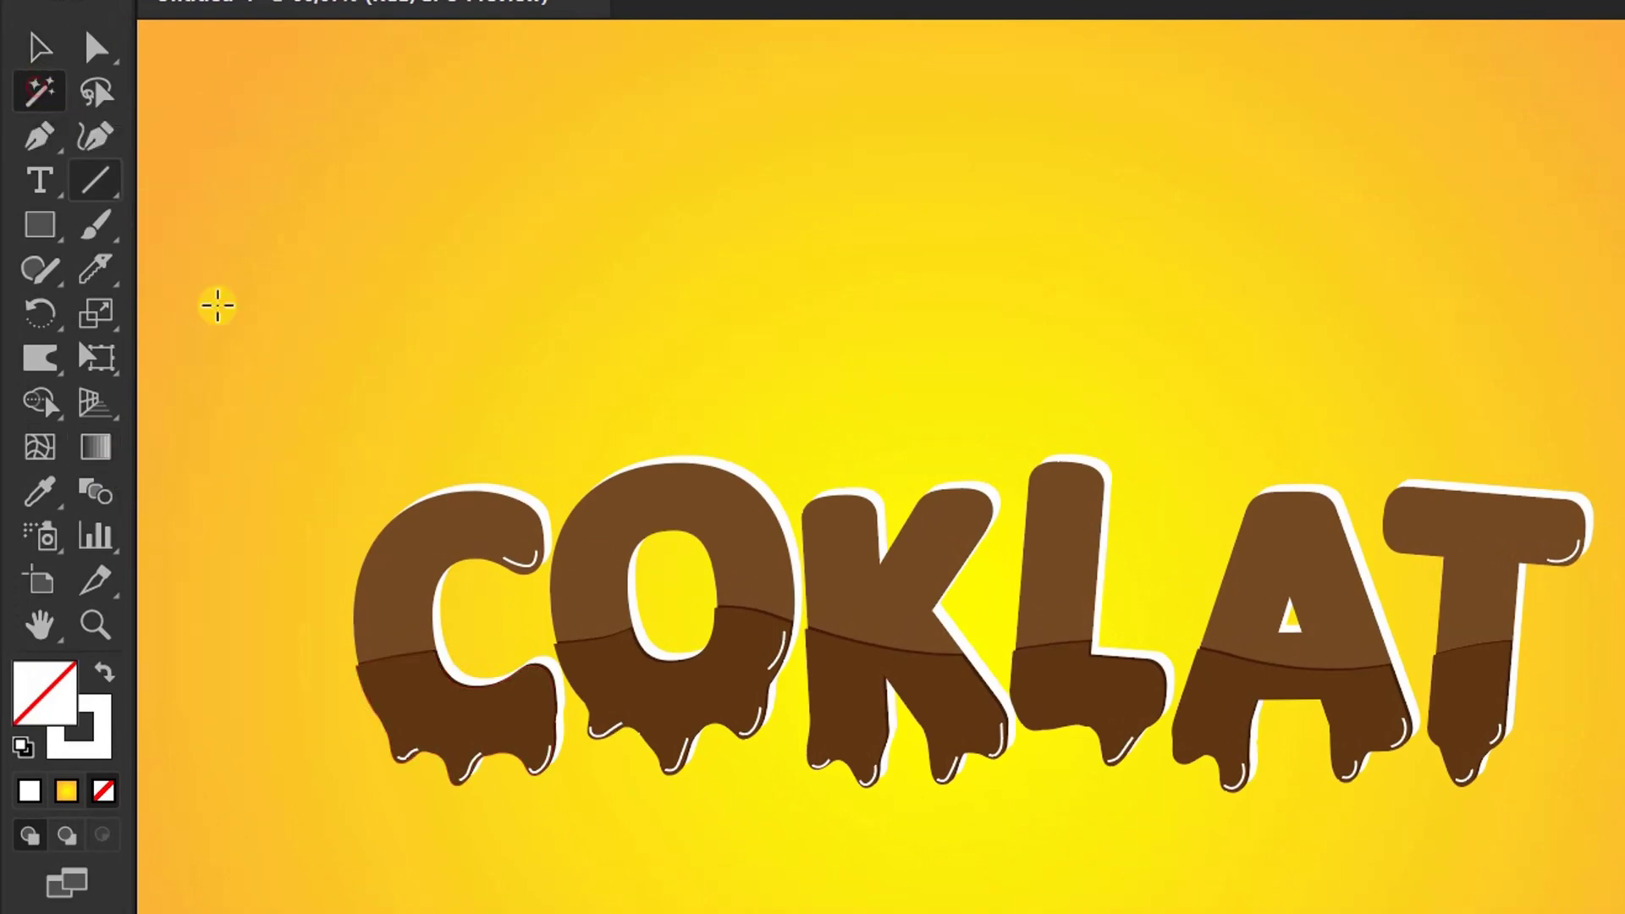
click(444, 548)
click(526, 554)
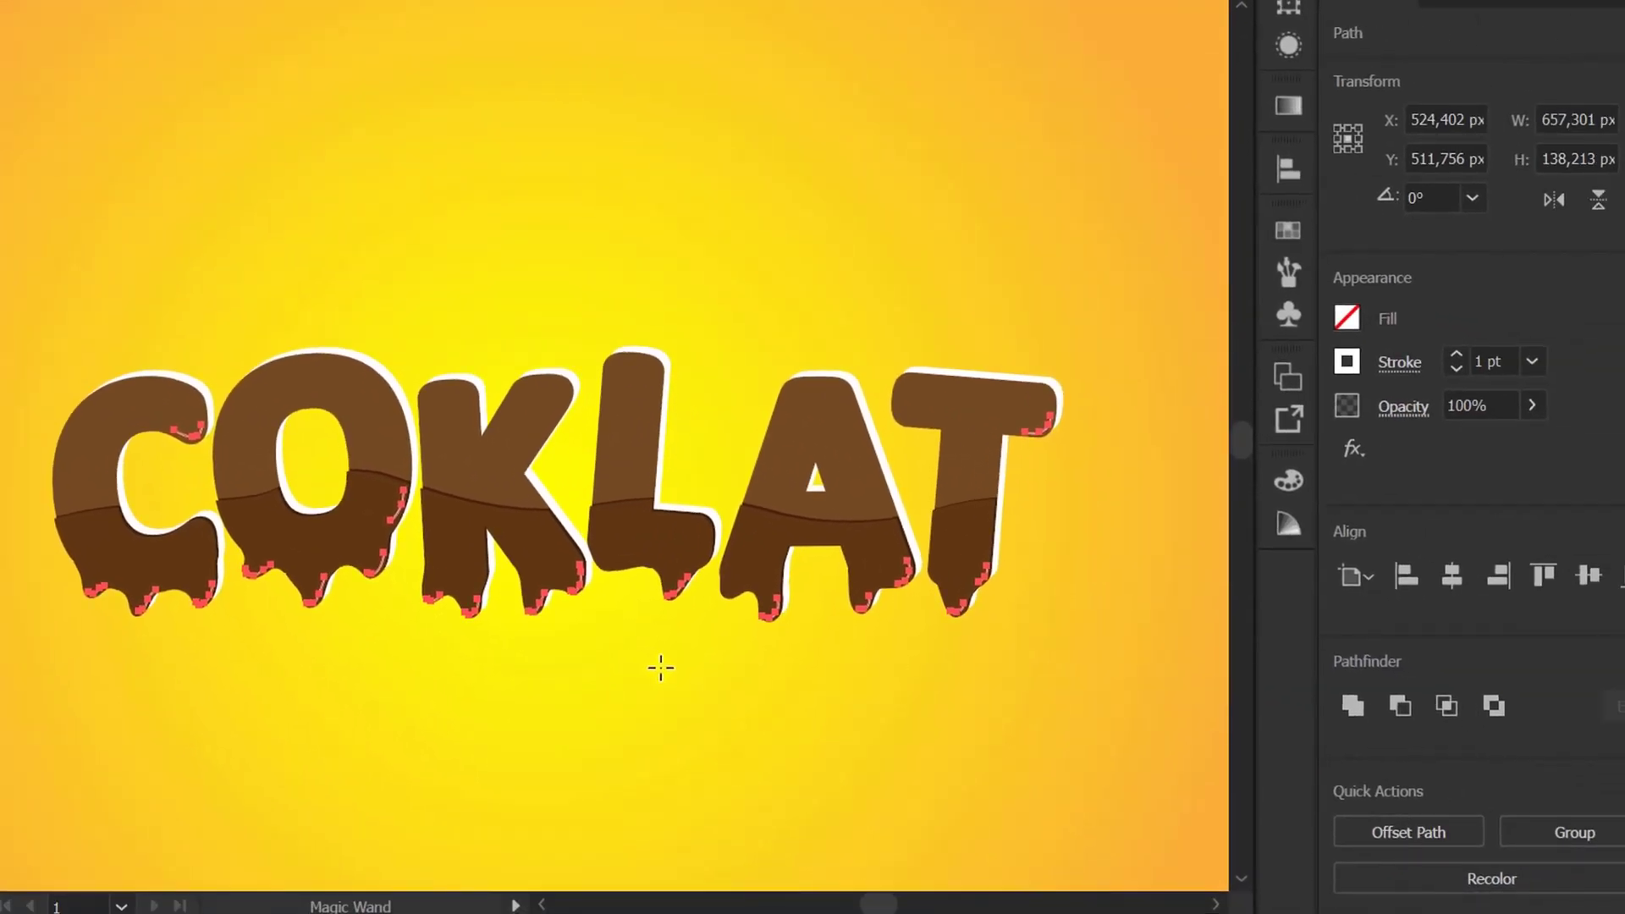
click(1398, 364)
click(1324, 832)
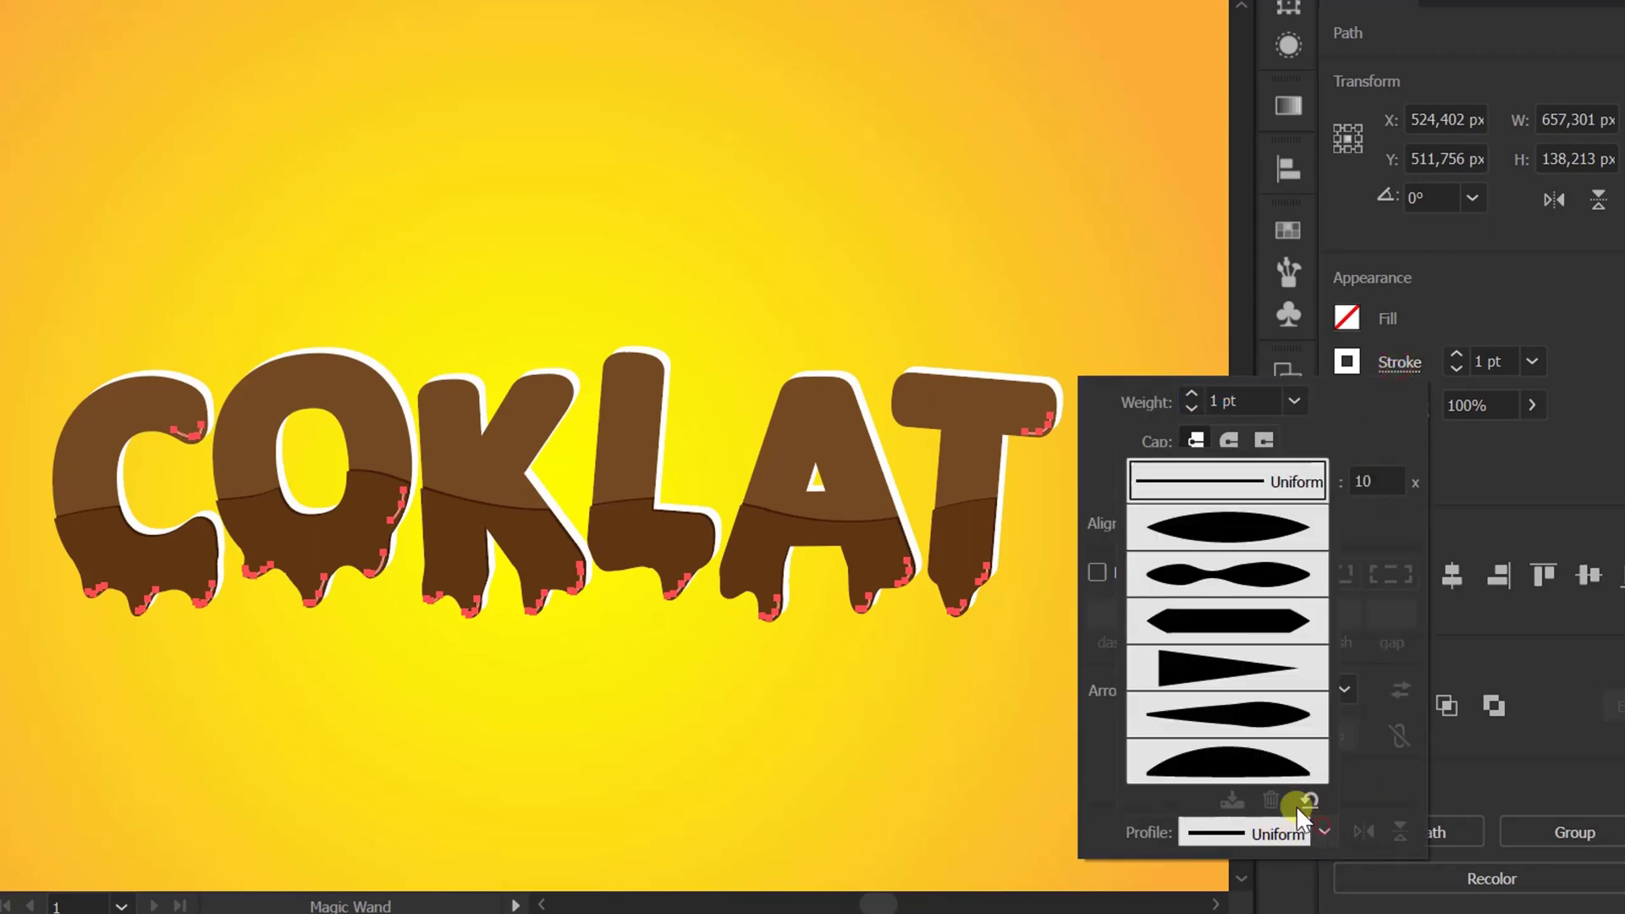
click(1240, 762)
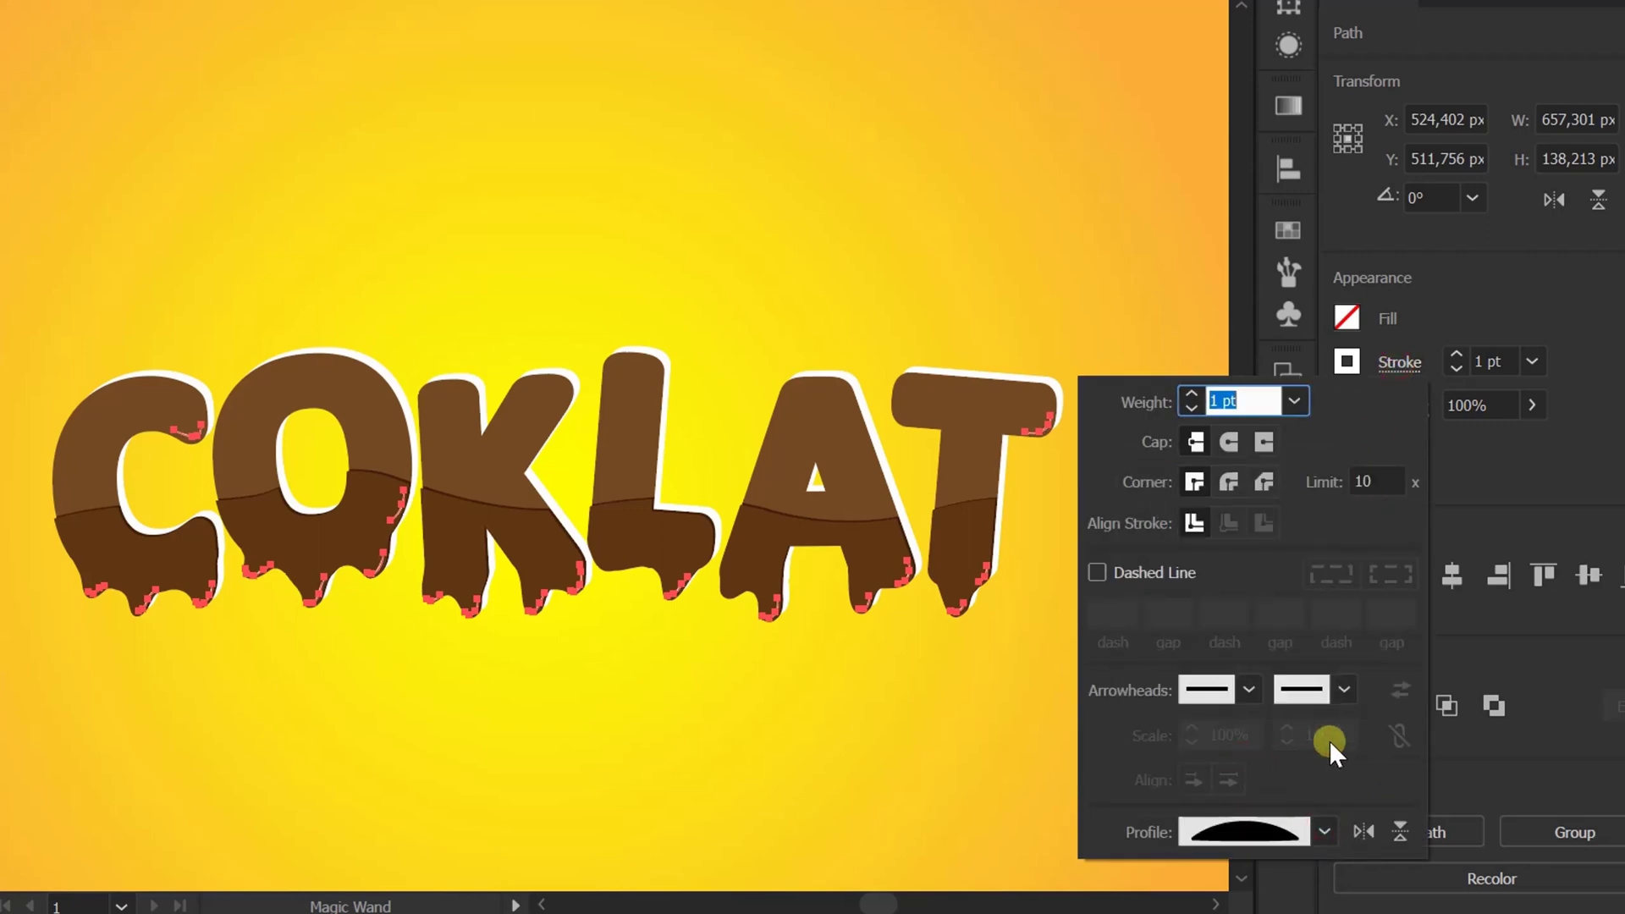
click(1190, 391)
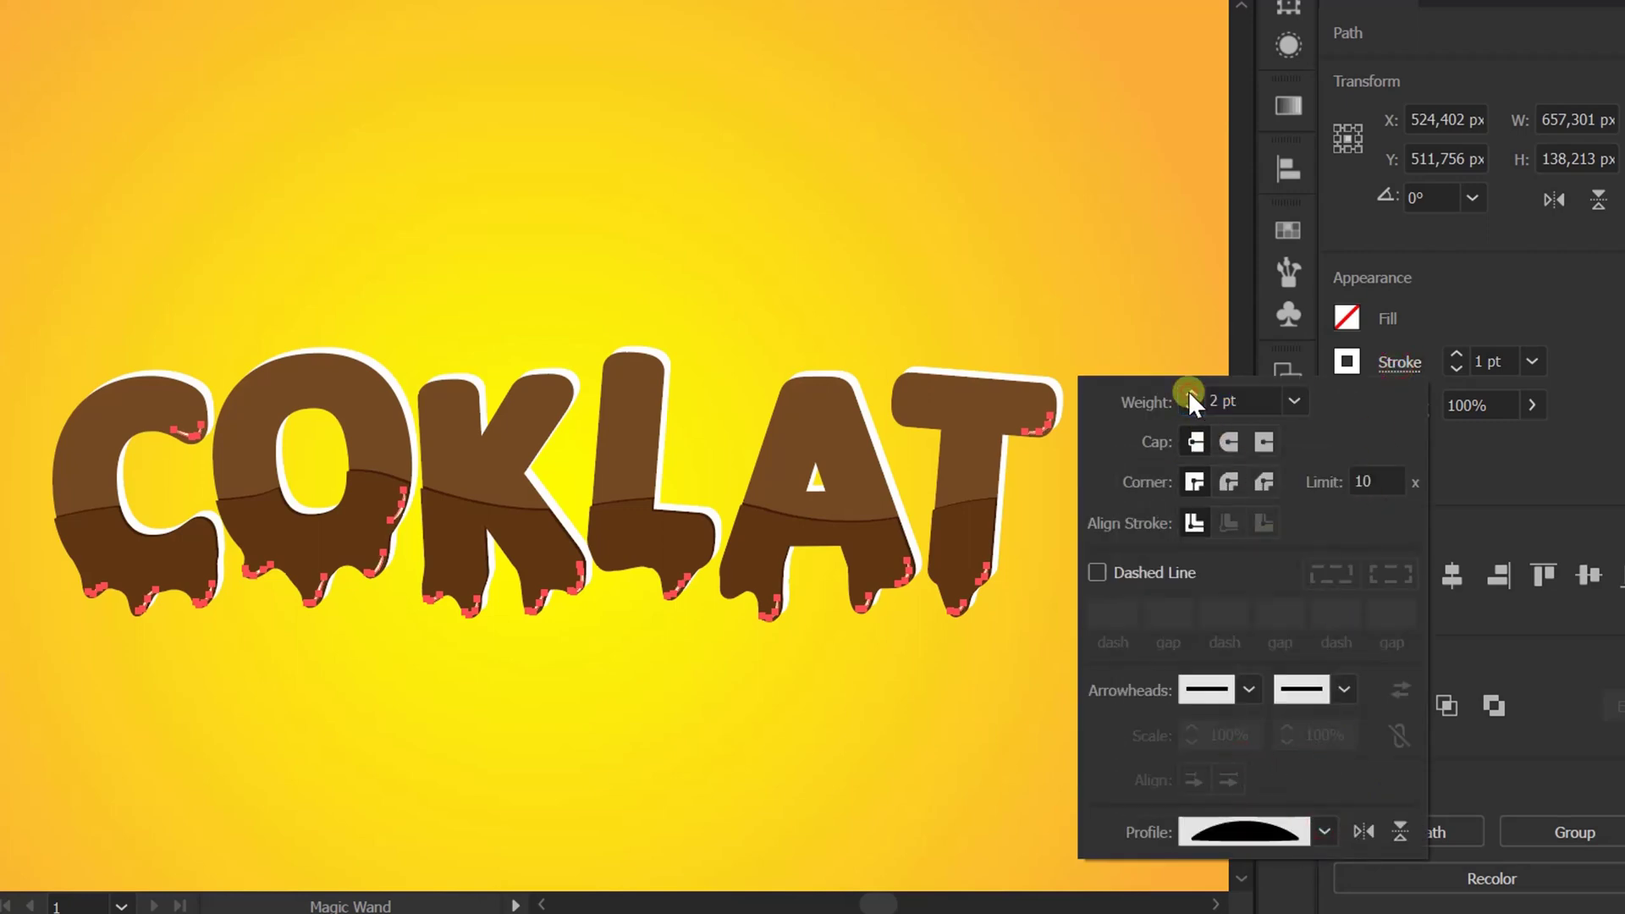
click(1481, 476)
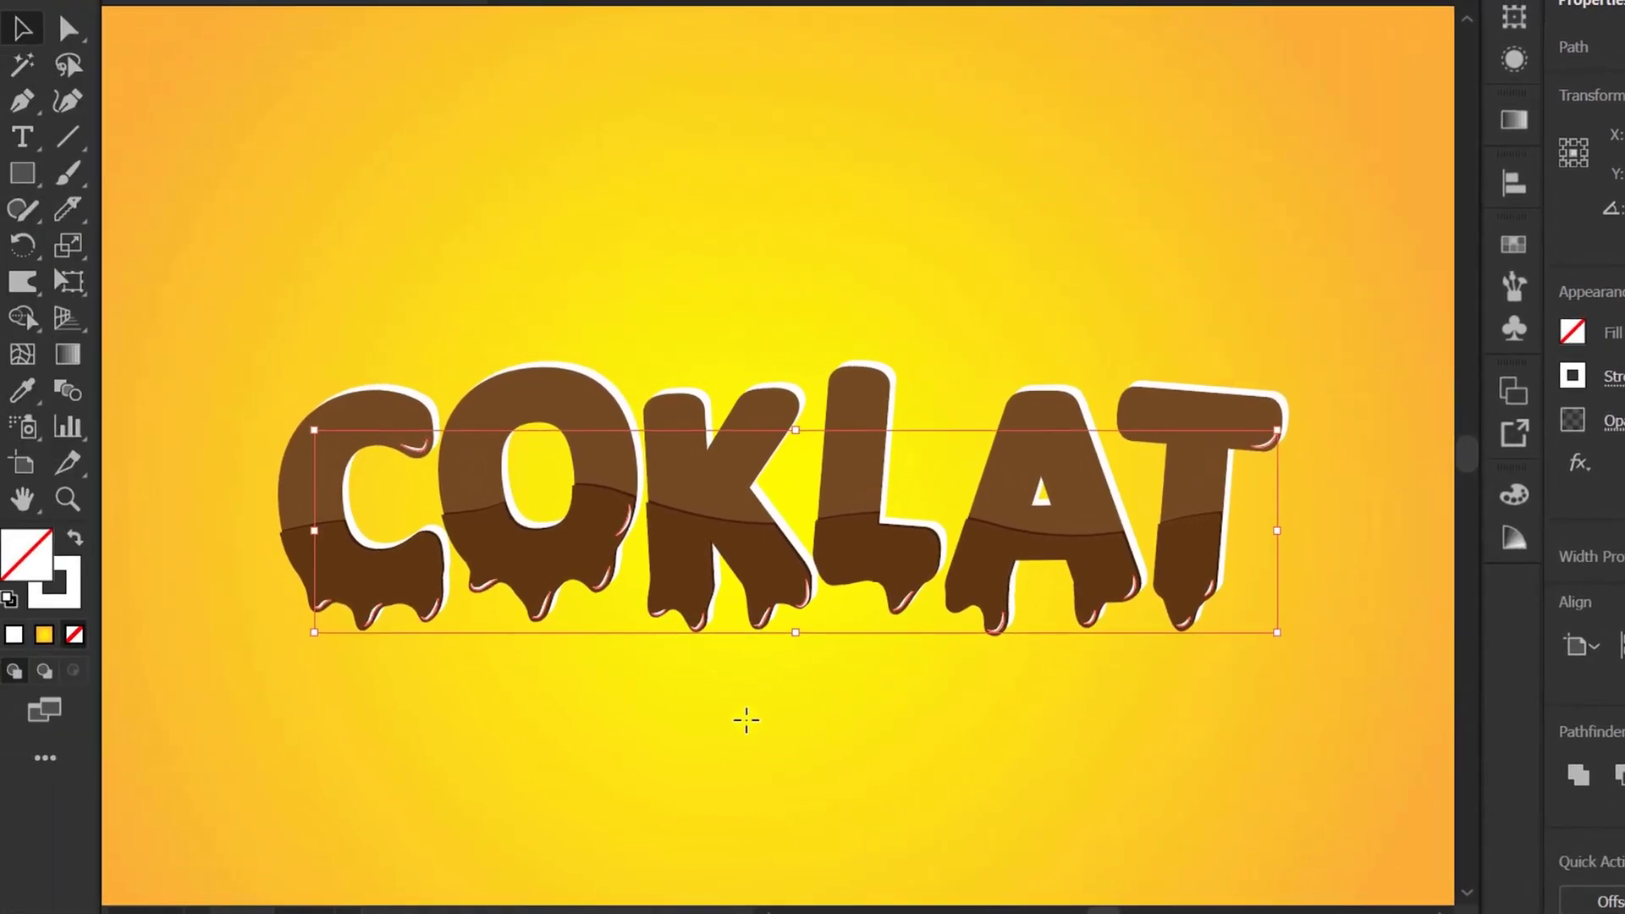
click(518, 701)
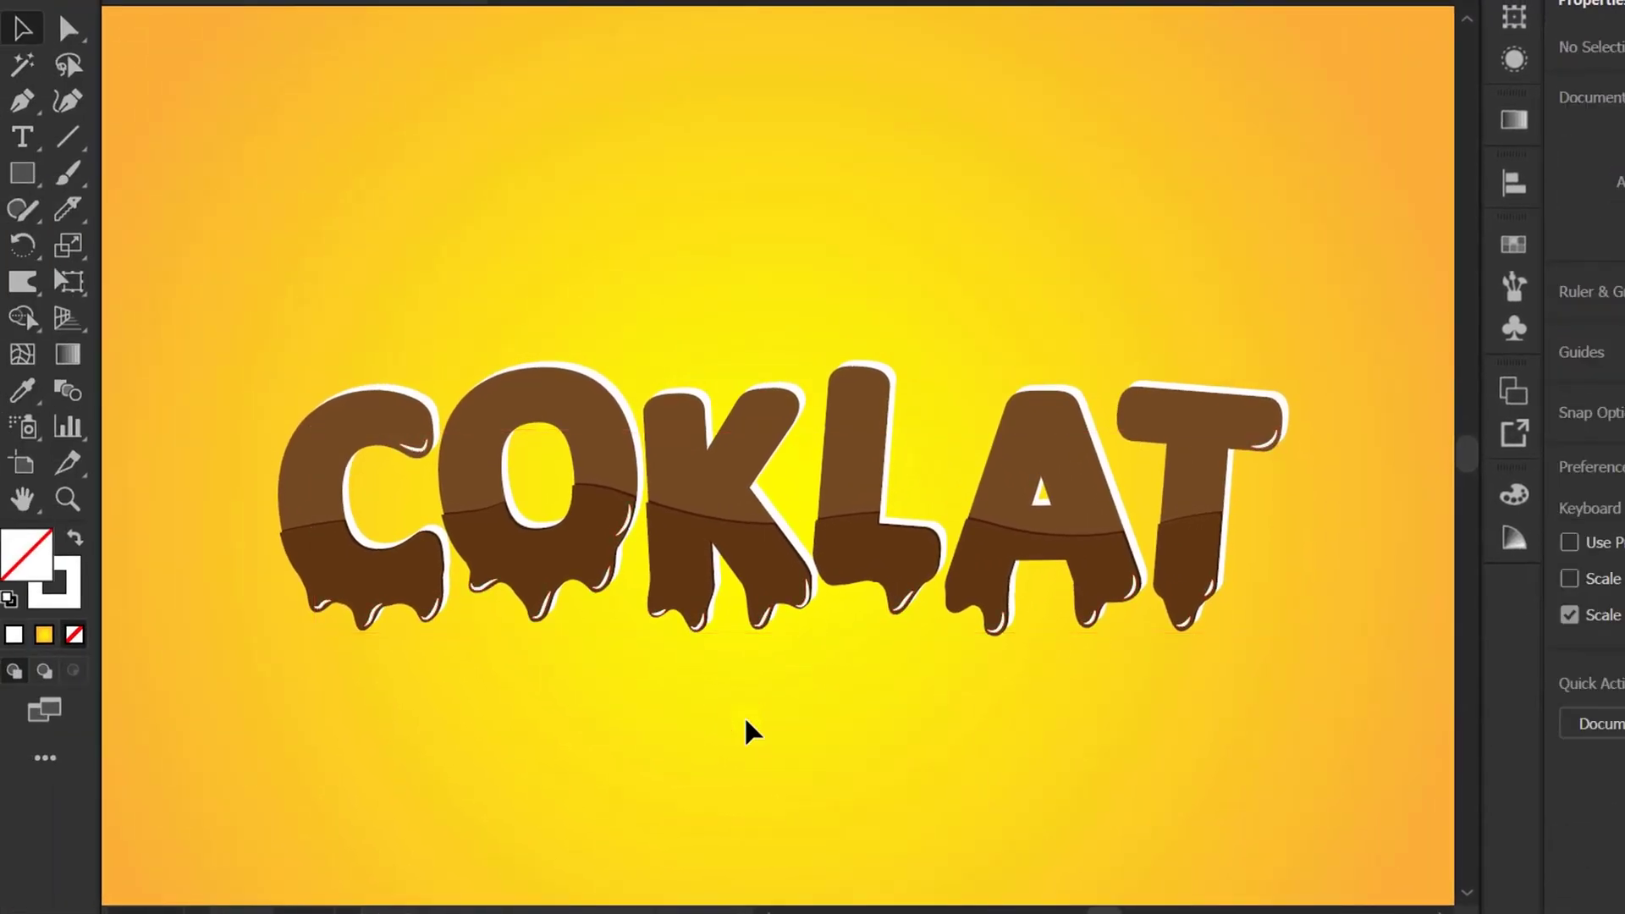